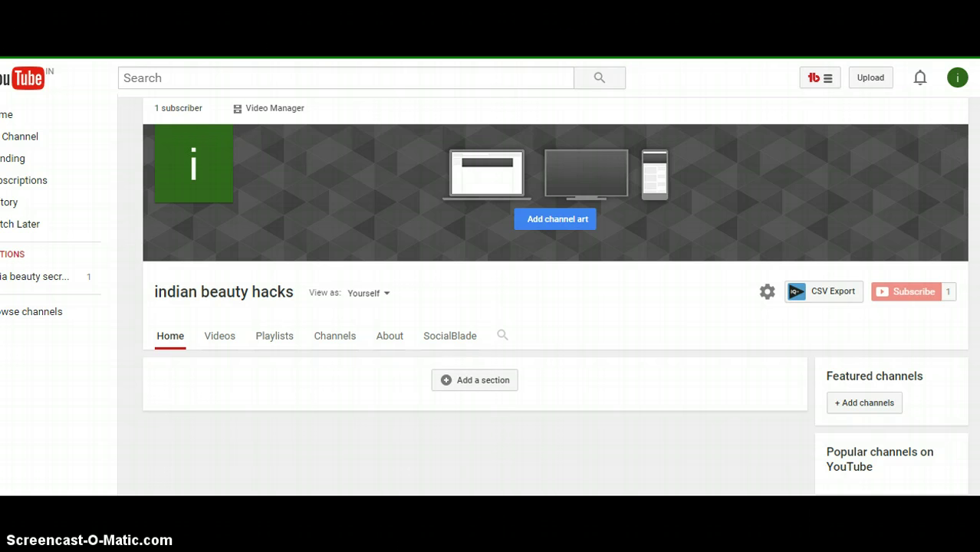
Step: Examine the Indian mom vlogs channel's home page, including its trailer, playlist and upload sections and its featured channels
{"action": "scroll", "coordinate": [543, 291], "scroll_direction": "down", "scroll_amount": 1}
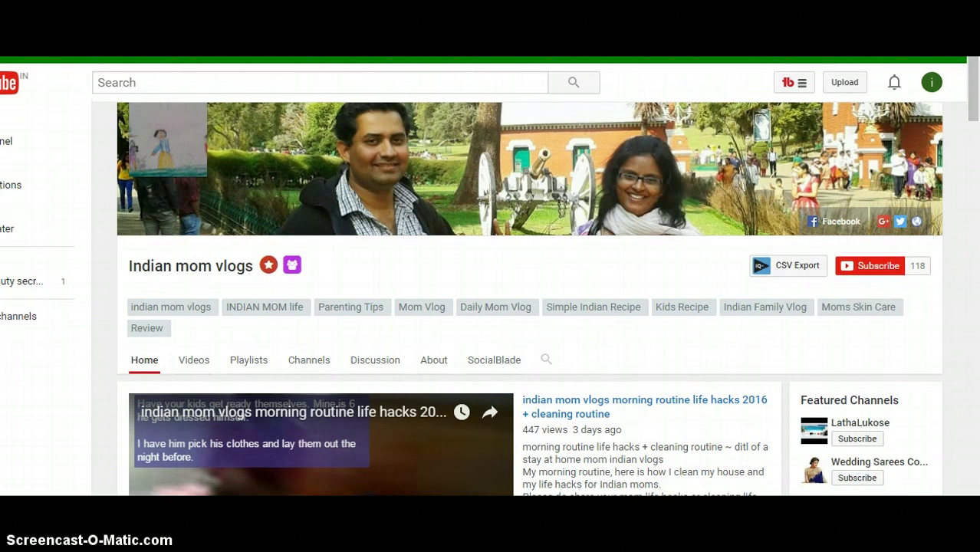
{"action": "scroll", "coordinate": [529, 299], "scroll_direction": "down", "scroll_amount": 1}
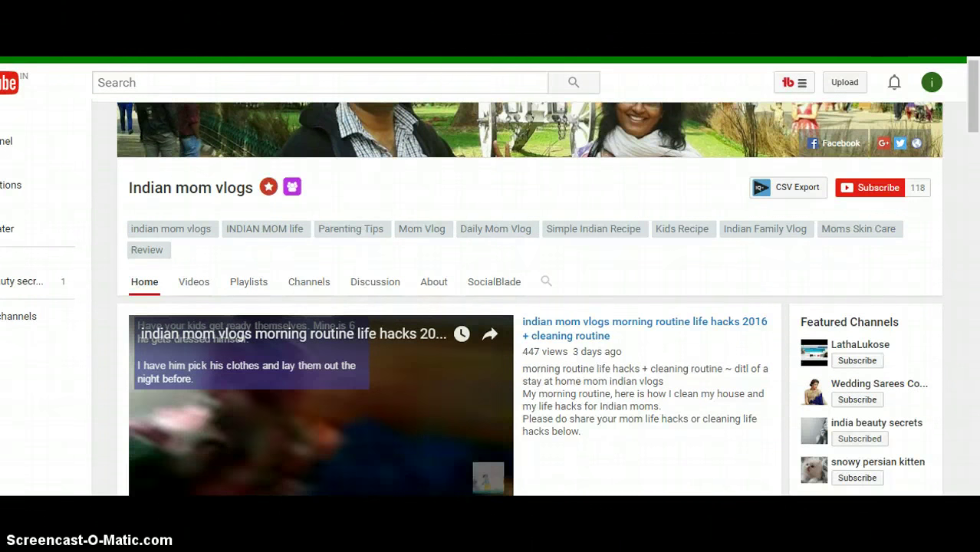
{"action": "scroll", "coordinate": [151, 348], "scroll_direction": "down", "scroll_amount": 2}
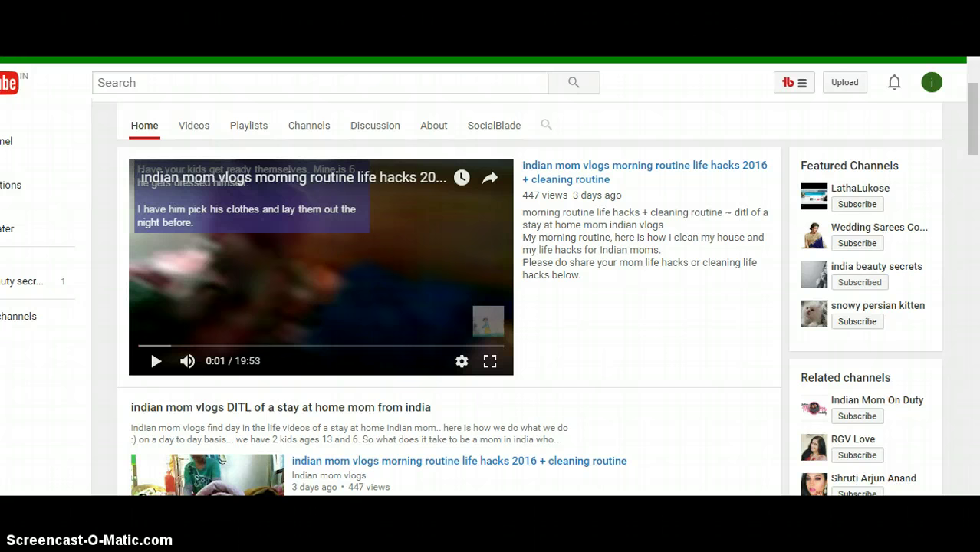
{"action": "scroll", "coordinate": [449, 307], "scroll_direction": "down", "scroll_amount": 2}
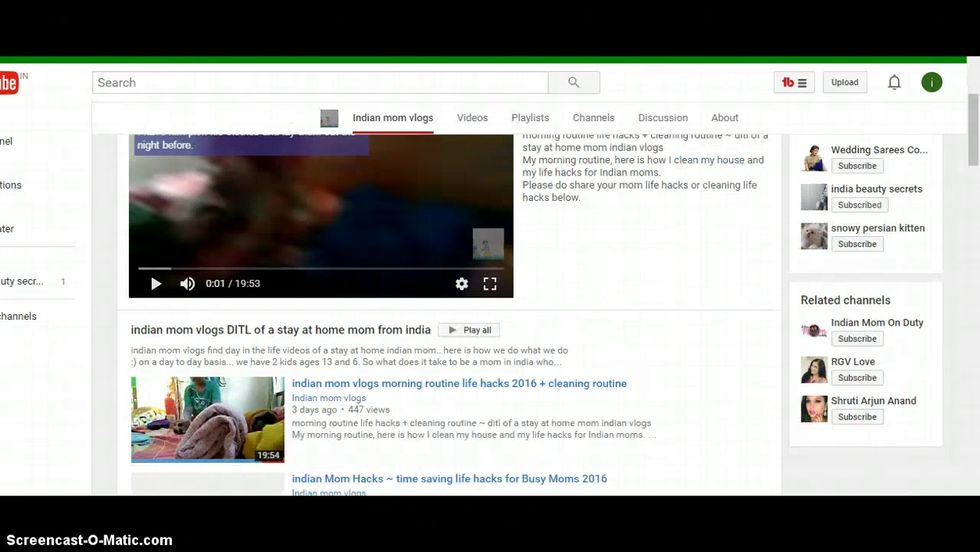
{"action": "scroll", "coordinate": [150, 193], "scroll_direction": "down", "scroll_amount": 3}
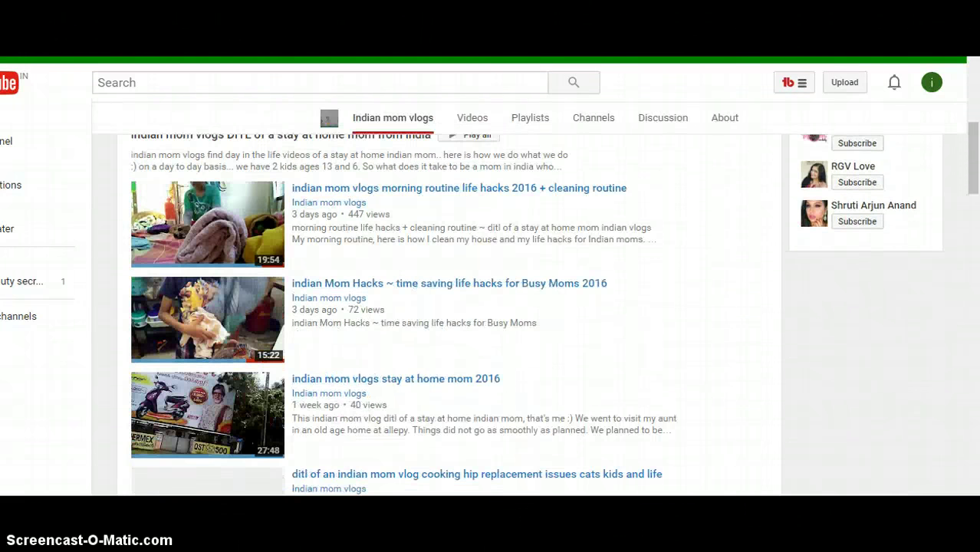
{"action": "scroll", "coordinate": [150, 193], "scroll_direction": "down", "scroll_amount": 2}
{"action": "scroll", "coordinate": [449, 306], "scroll_direction": "down", "scroll_amount": 1}
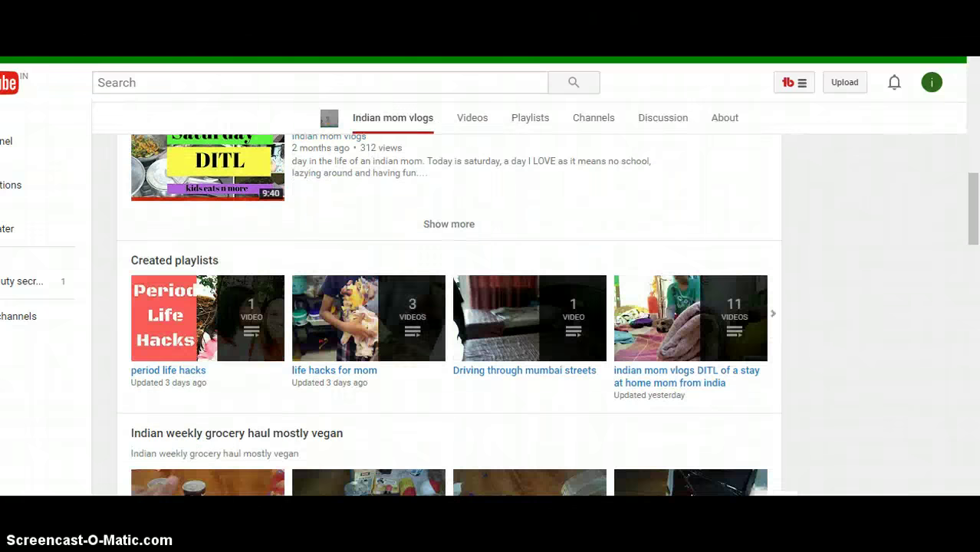
{"action": "scroll", "coordinate": [449, 307], "scroll_direction": "down", "scroll_amount": 3}
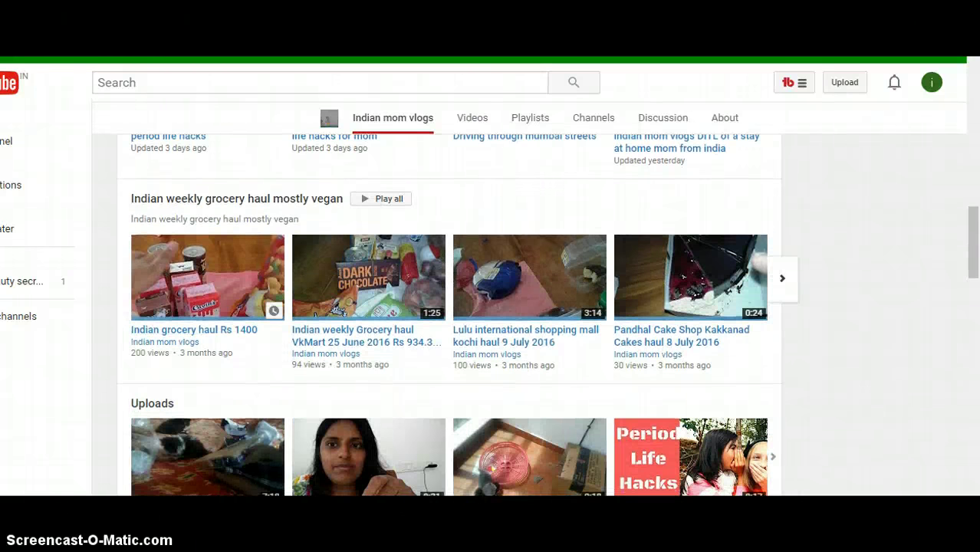
{"action": "scroll", "coordinate": [207, 276], "scroll_direction": "down", "scroll_amount": 3}
{"action": "scroll", "coordinate": [449, 314], "scroll_direction": "down", "scroll_amount": 4}
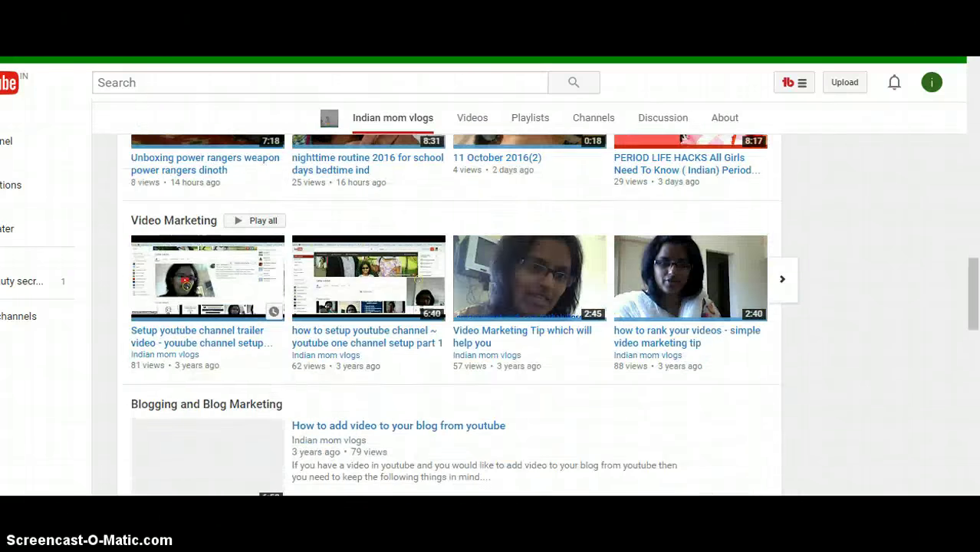
{"action": "scroll", "coordinate": [450, 315], "scroll_direction": "down", "scroll_amount": 4}
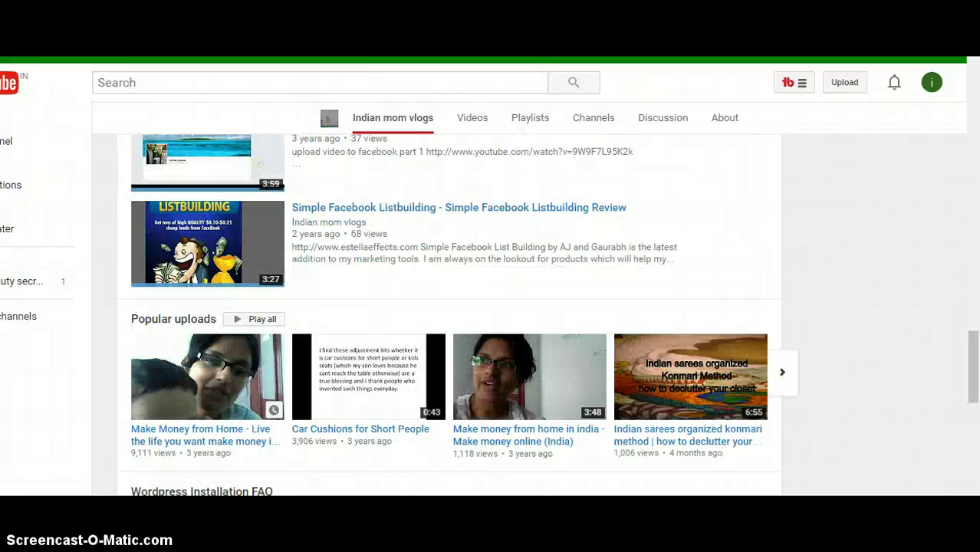
{"action": "scroll", "coordinate": [449, 314], "scroll_direction": "down", "scroll_amount": 5}
{"action": "scroll", "coordinate": [449, 314], "scroll_direction": "up", "scroll_amount": 5}
{"action": "scroll", "coordinate": [450, 314], "scroll_direction": "up", "scroll_amount": 11}
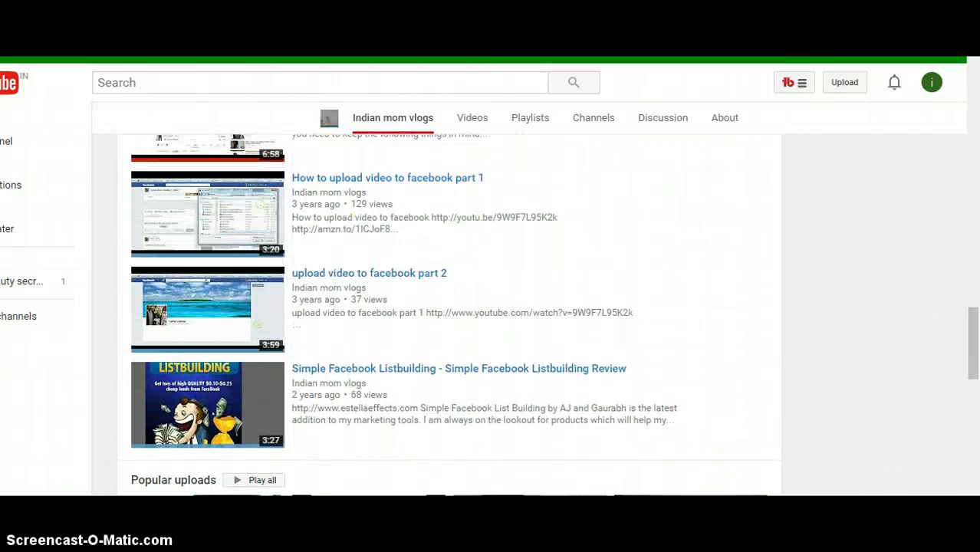
{"action": "scroll", "coordinate": [449, 314], "scroll_direction": "up", "scroll_amount": 10}
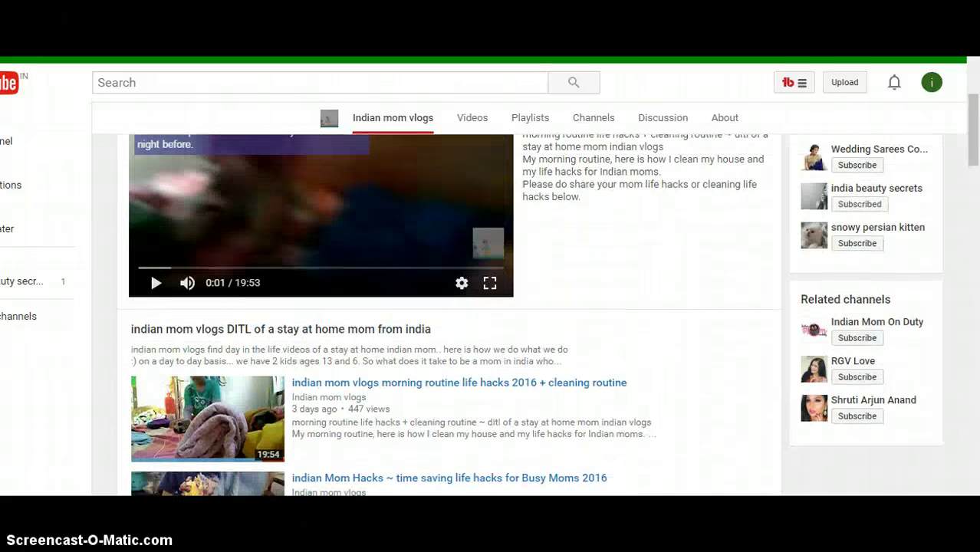
{"action": "scroll", "coordinate": [449, 314], "scroll_direction": "down", "scroll_amount": 2}
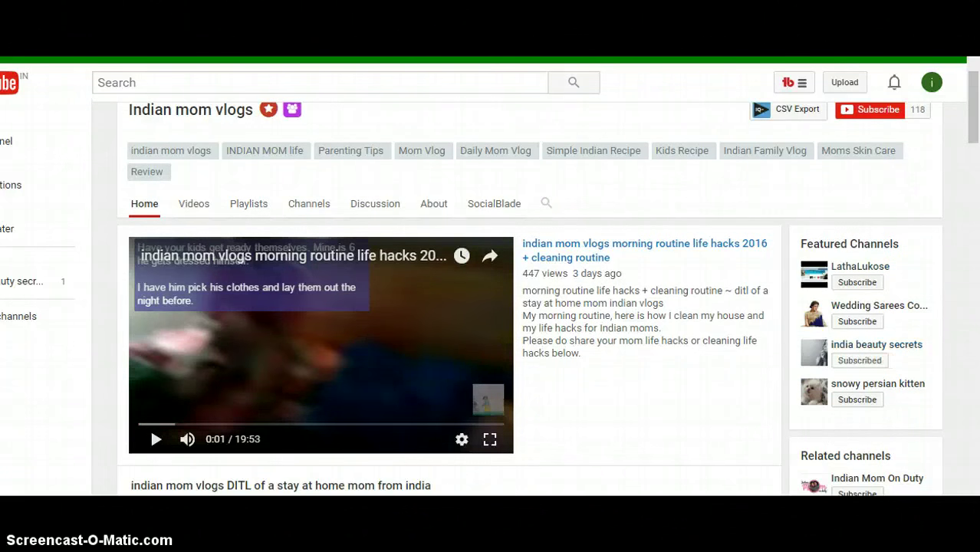
{"action": "left_click_drag", "start_coordinate": [800, 244], "coordinate": [898, 244]}
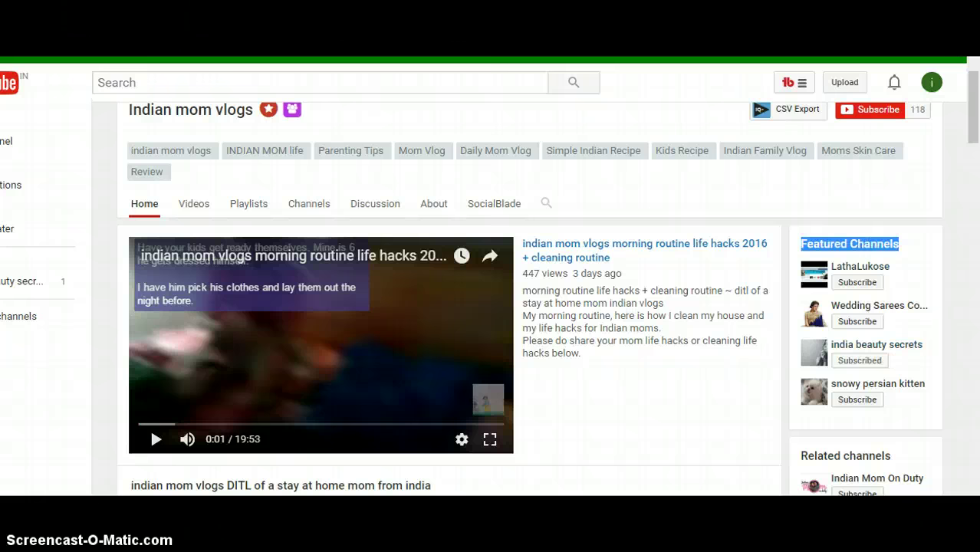
{"action": "scroll", "coordinate": [529, 307], "scroll_direction": "up", "scroll_amount": 1}
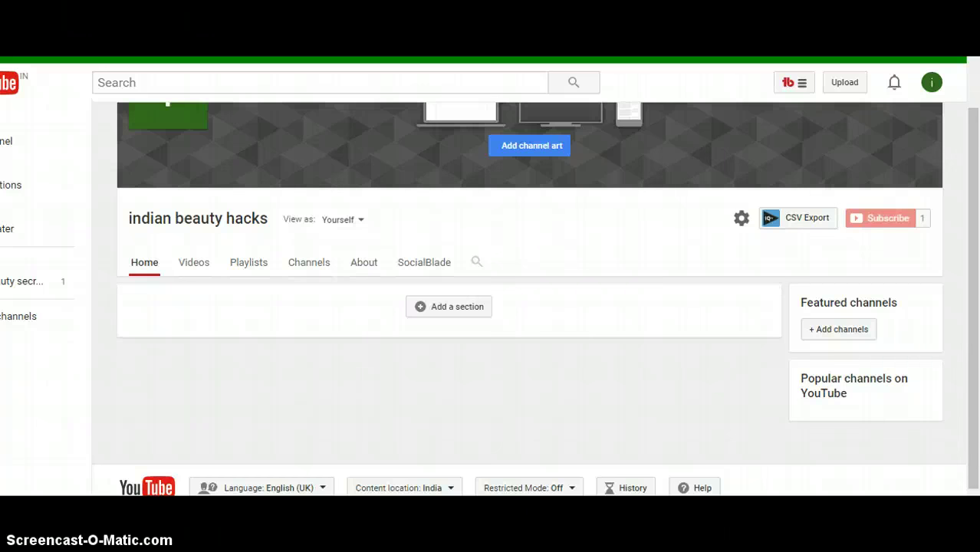
Step: Open the indian beauty hacks channel settings and make sure customising the channel layout is enabled
{"action": "left_click", "coordinate": [740, 218]}
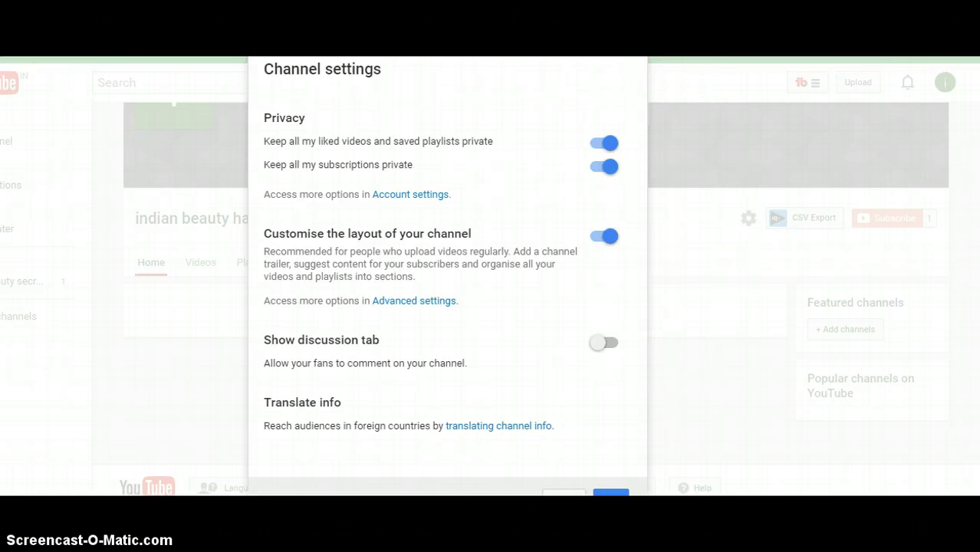
{"action": "left_click", "coordinate": [603, 236]}
{"action": "left_click_drag", "start_coordinate": [264, 234], "coordinate": [470, 234]}
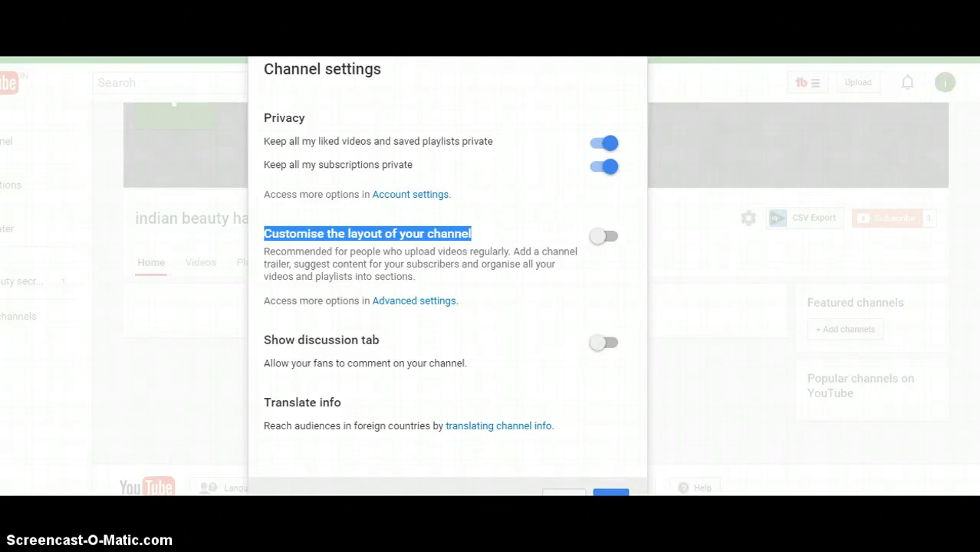
{"action": "left_click", "coordinate": [603, 236]}
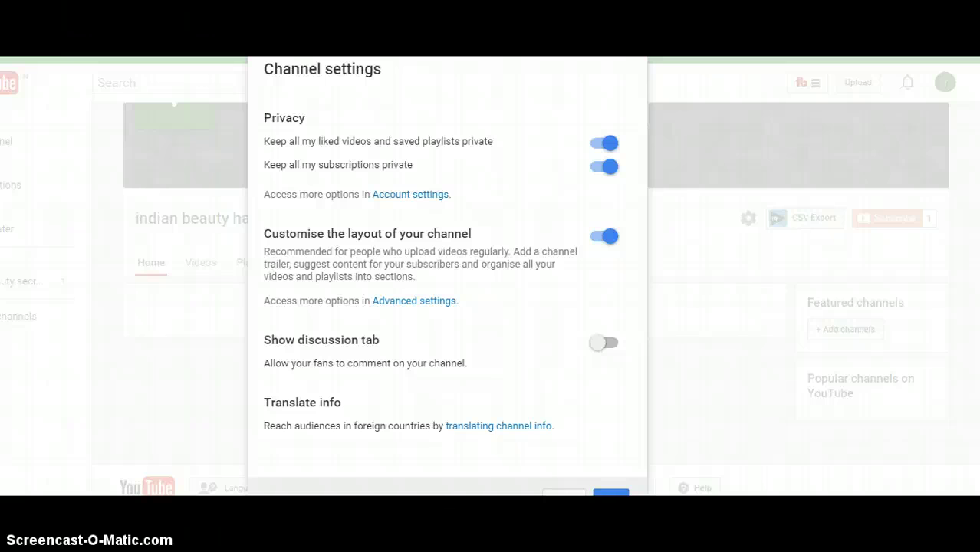
Step: Stop keeping liked videos, saved playlists and subscriptions private, and save the channel settings
{"action": "left_click_drag", "start_coordinate": [271, 119], "coordinate": [305, 118]}
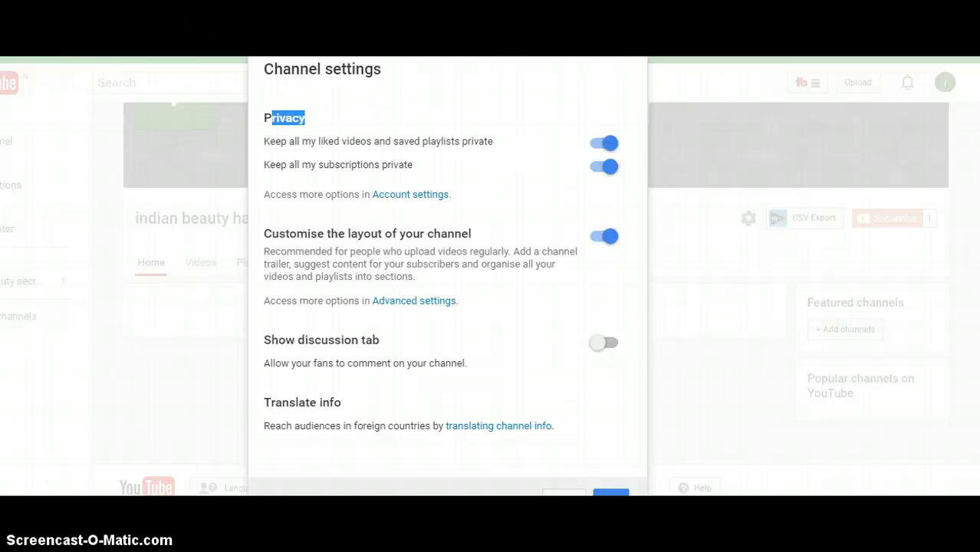
{"action": "left_click", "coordinate": [305, 118]}
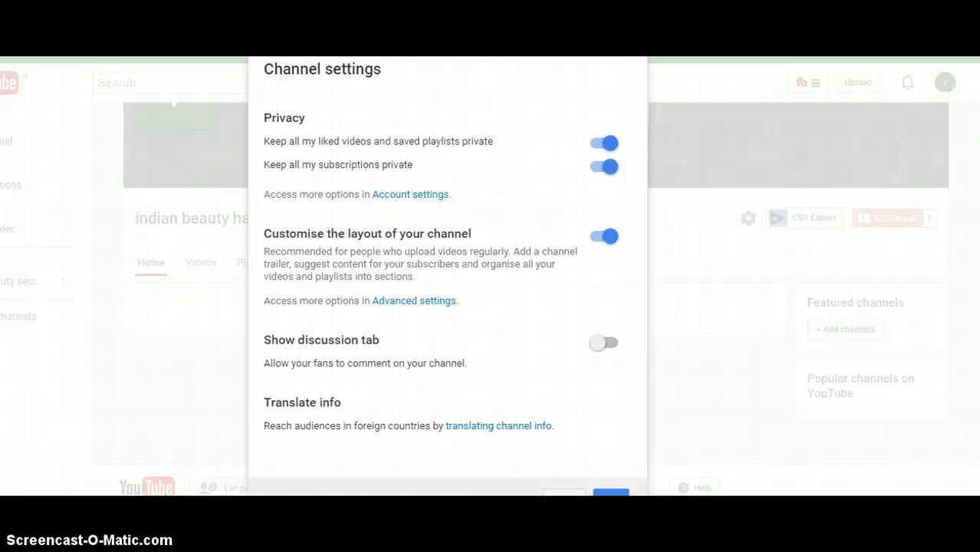
{"action": "left_click", "coordinate": [604, 142]}
{"action": "left_click", "coordinate": [604, 166]}
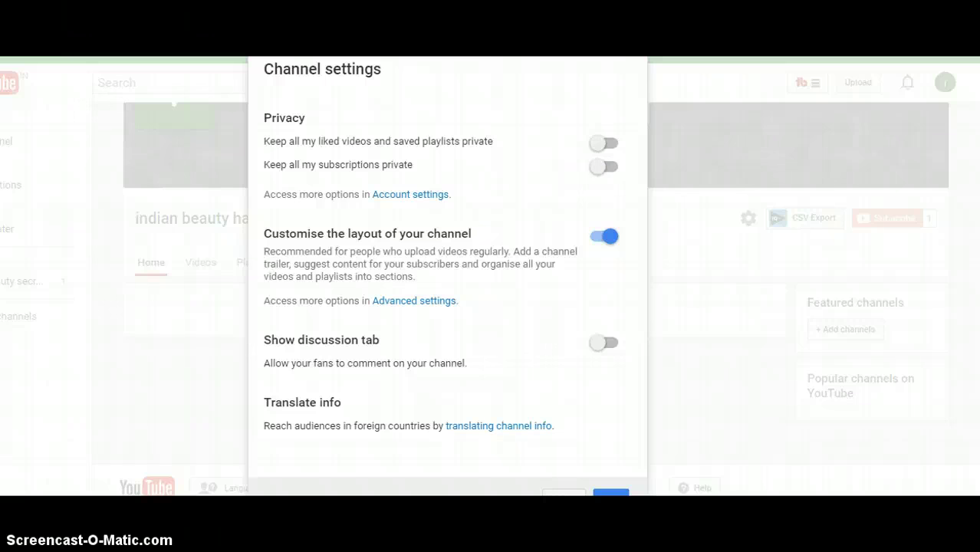
{"action": "scroll", "coordinate": [447, 269], "scroll_direction": "down", "scroll_amount": 1}
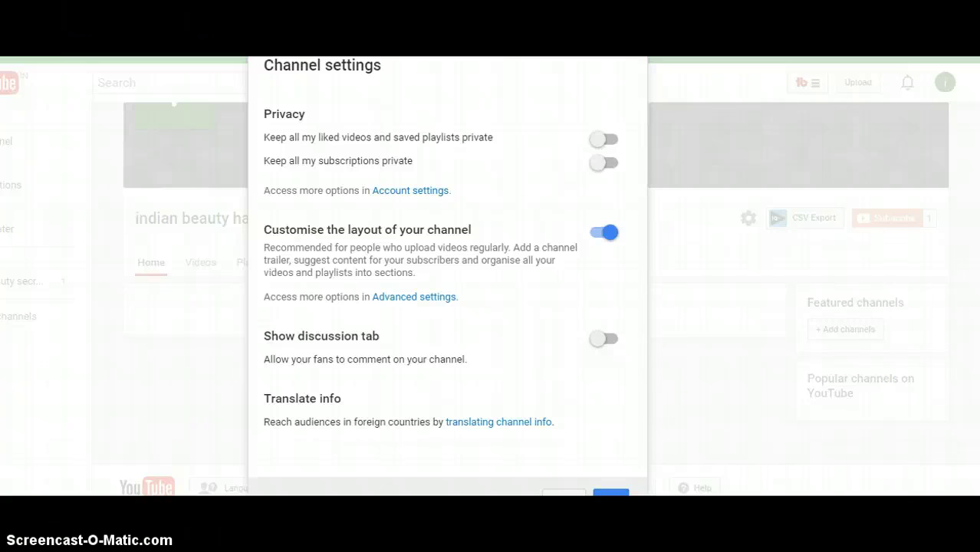
{"action": "left_click", "coordinate": [610, 492]}
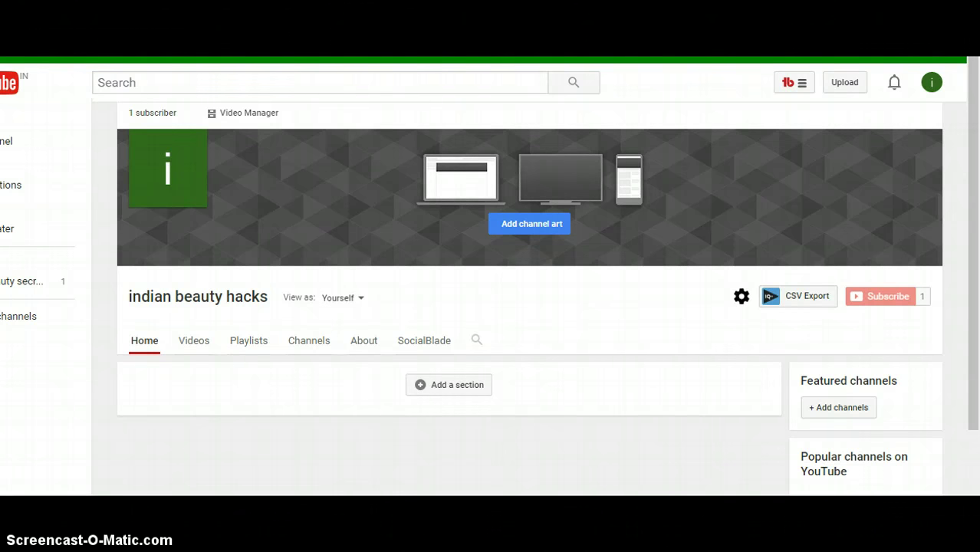
Step: Enable the discussion tab in the channel settings with comments set to "Don't display until approved", and save
{"action": "left_click", "coordinate": [740, 296]}
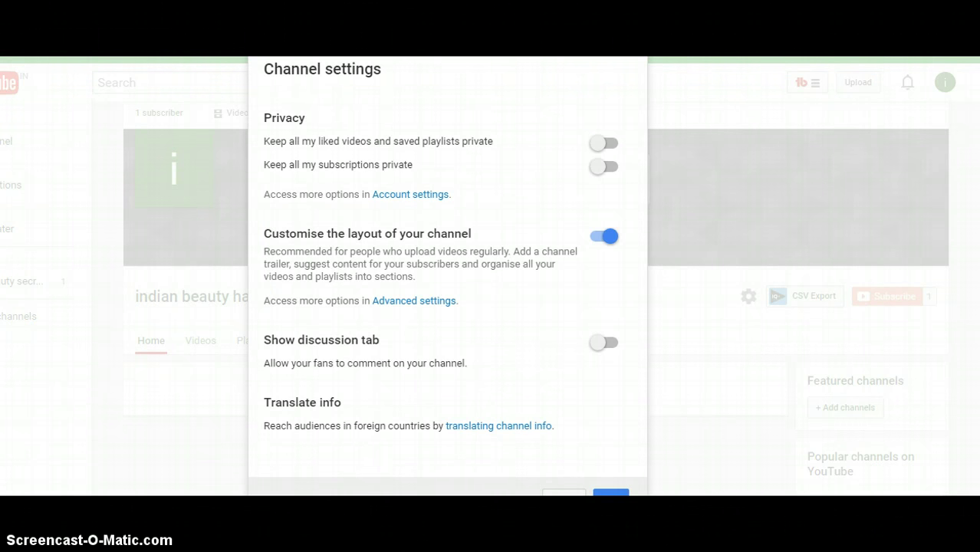
{"action": "left_click_drag", "start_coordinate": [278, 340], "coordinate": [380, 339]}
{"action": "left_click", "coordinate": [603, 341]}
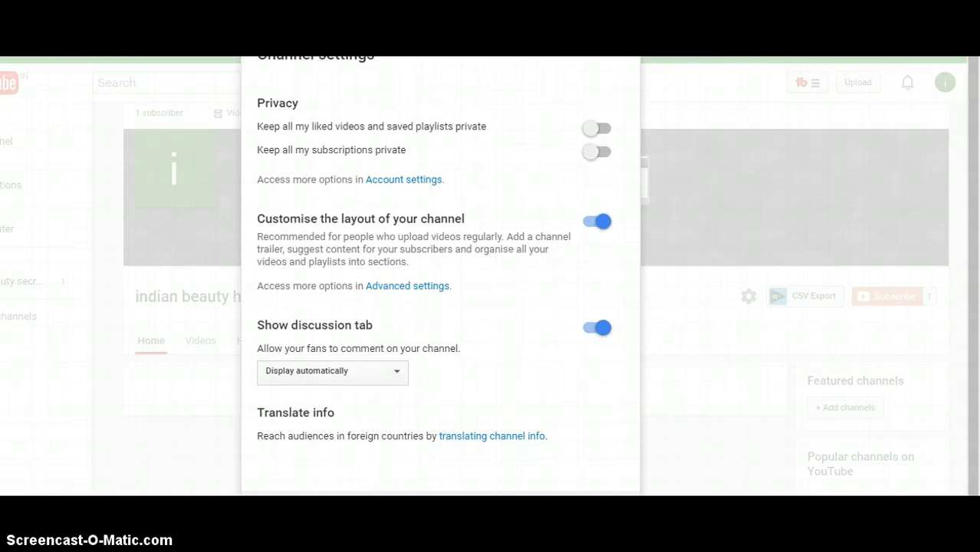
{"action": "left_click", "coordinate": [331, 371]}
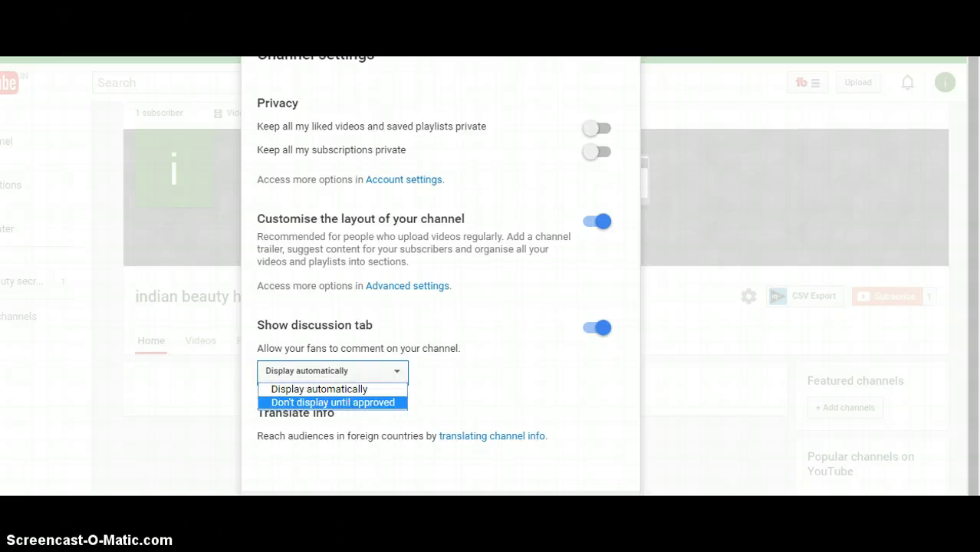
{"action": "key", "text": "Return"}
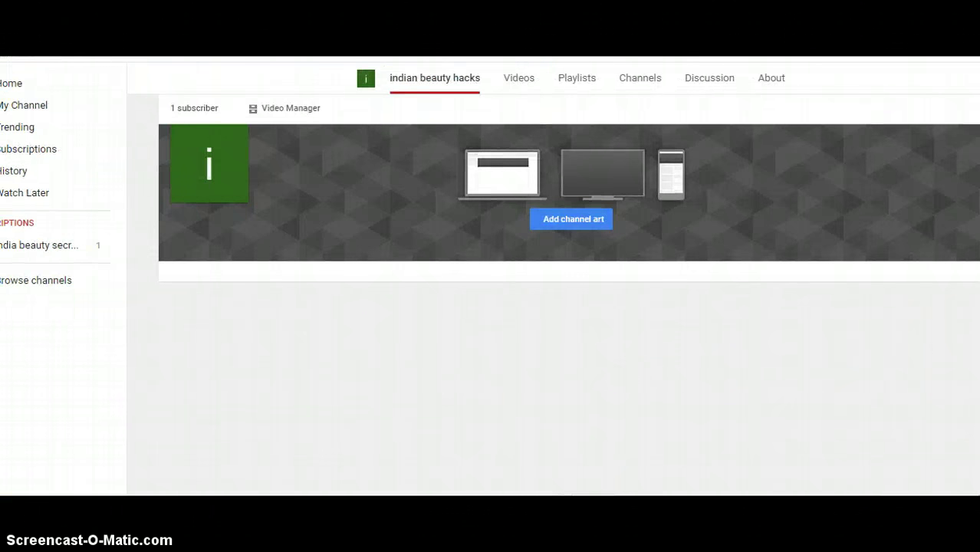
Step: Examine how the Indian mom vlogs home page arranges its sections, and check the Discussion page of indian beauty hacks
{"action": "scroll", "coordinate": [564, 291], "scroll_direction": "down", "scroll_amount": 1}
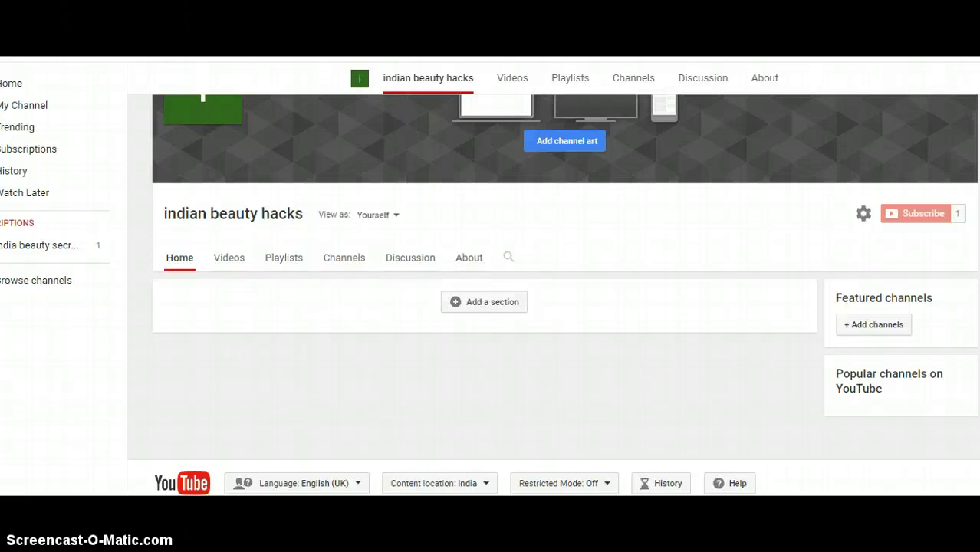
{"action": "scroll", "coordinate": [565, 291], "scroll_direction": "up", "scroll_amount": 1}
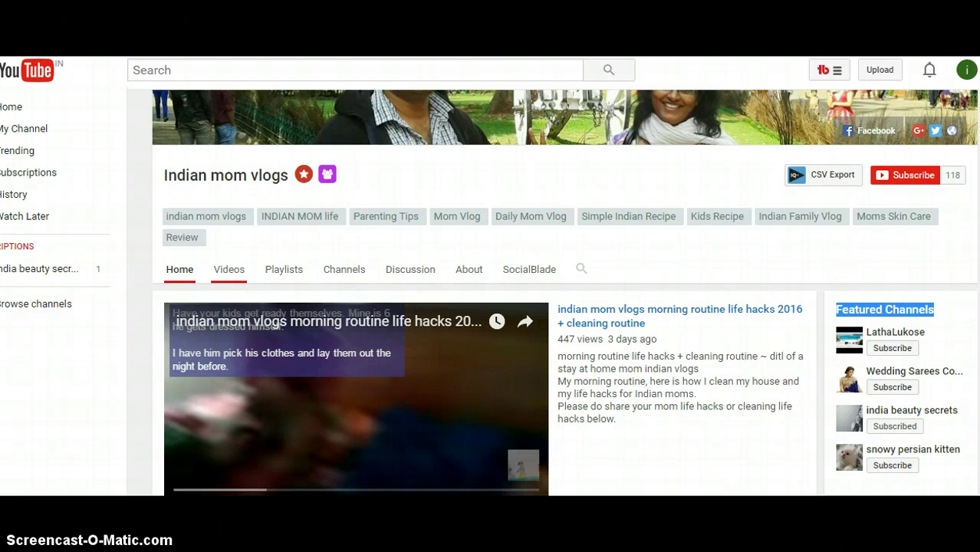
{"action": "scroll", "coordinate": [229, 269], "scroll_direction": "down", "scroll_amount": 1}
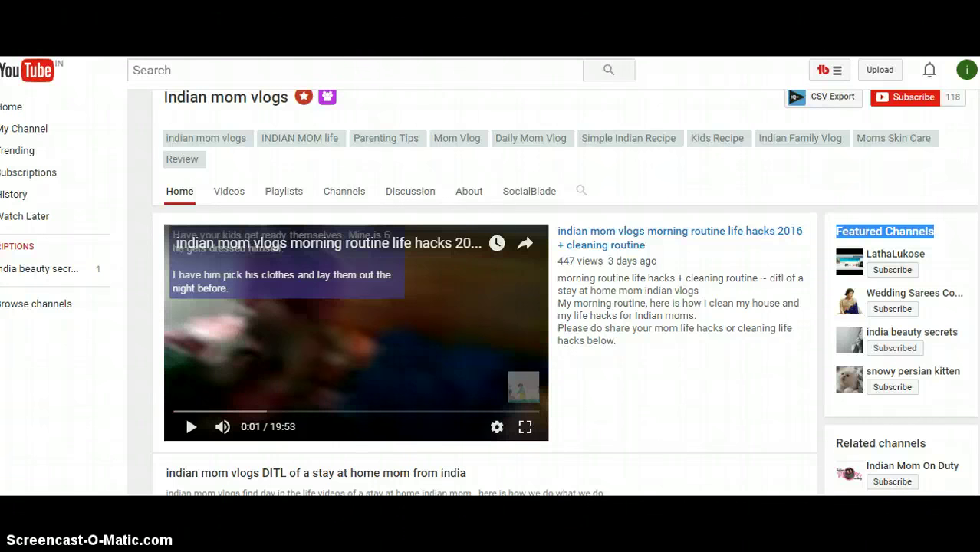
{"action": "scroll", "coordinate": [185, 259], "scroll_direction": "down", "scroll_amount": 2}
{"action": "scroll", "coordinate": [185, 258], "scroll_direction": "down", "scroll_amount": 2}
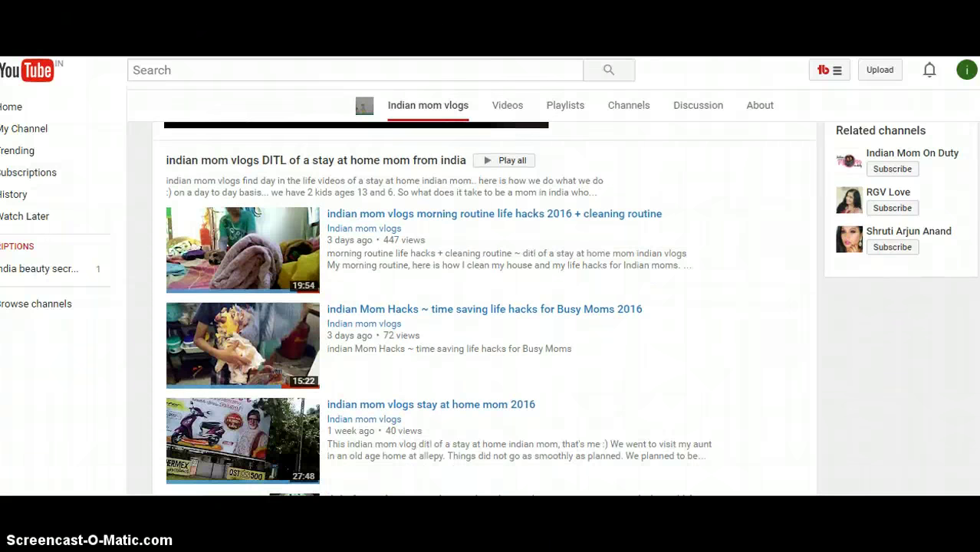
{"action": "scroll", "coordinate": [483, 307], "scroll_direction": "down", "scroll_amount": 1}
{"action": "scroll", "coordinate": [186, 337], "scroll_direction": "up", "scroll_amount": 5}
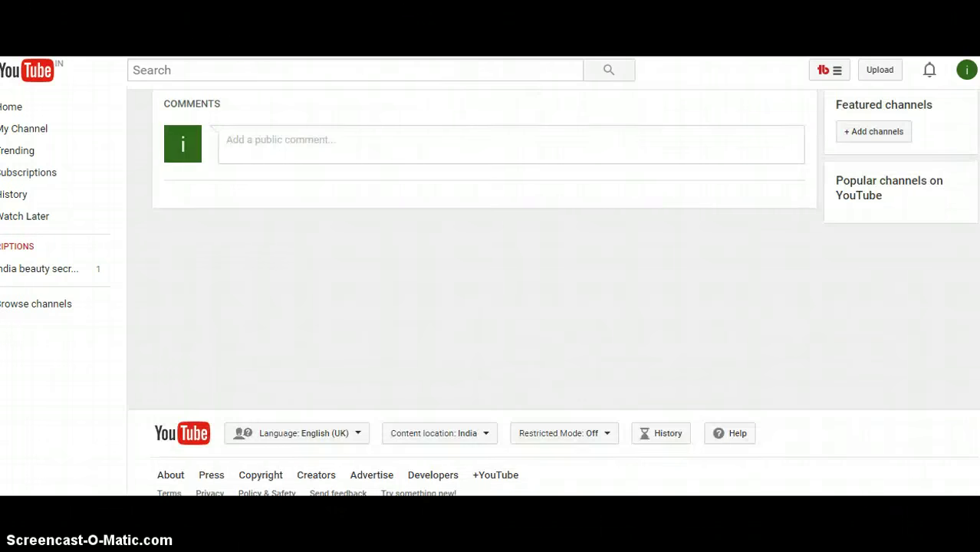
{"action": "scroll", "coordinate": [491, 291], "scroll_direction": "up", "scroll_amount": 3}
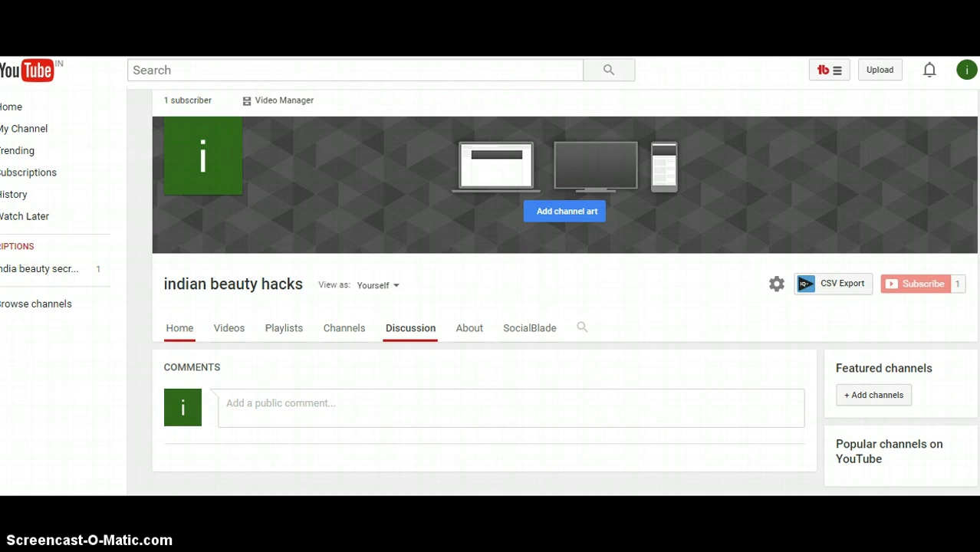
Step: Start a new section on the indian beauty hacks home page with Popular uploads as its content
{"action": "left_click", "coordinate": [180, 328]}
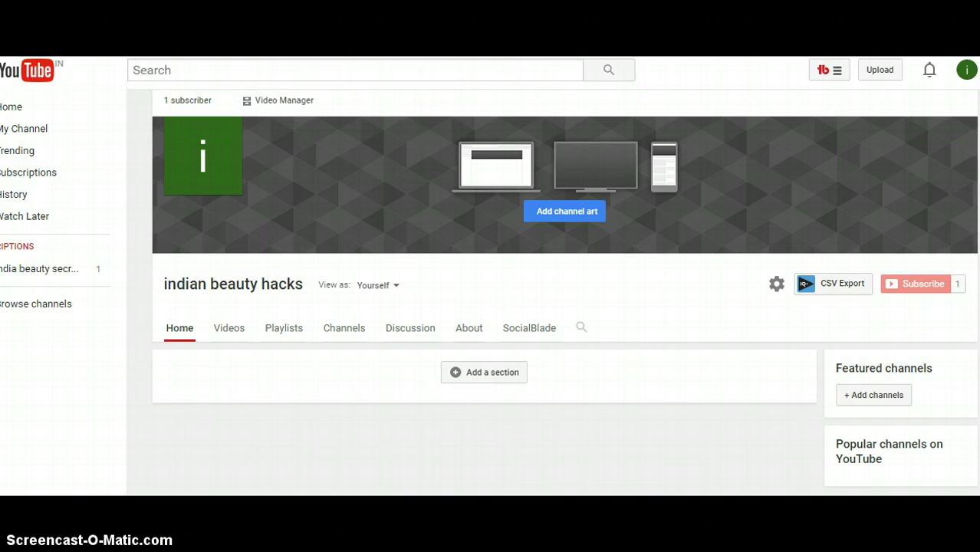
{"action": "left_click", "coordinate": [483, 372]}
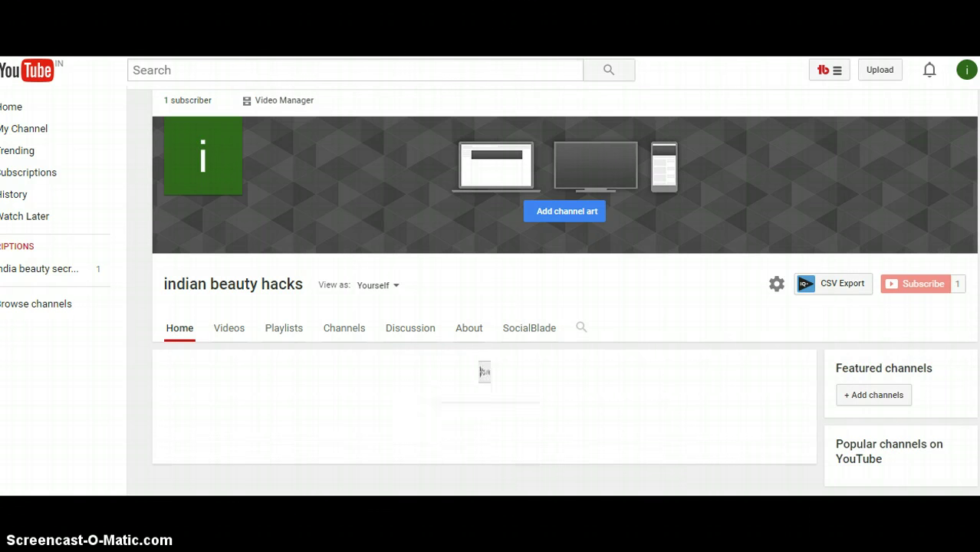
{"action": "scroll", "coordinate": [565, 292], "scroll_direction": "down", "scroll_amount": 2}
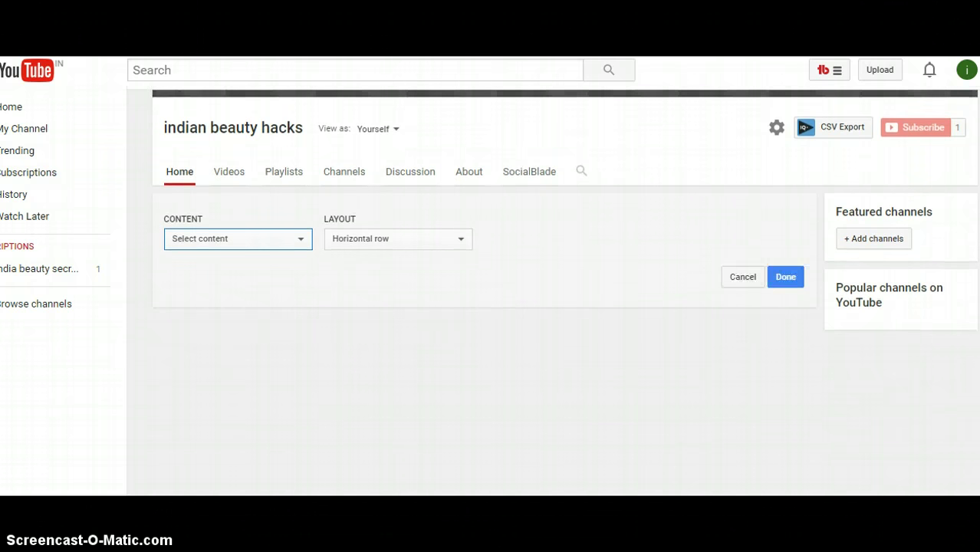
{"action": "key", "text": "alt+Down"}
{"action": "key", "text": "Down"}
{"action": "key", "text": "Down"}
{"action": "key", "text": "Down"}
{"action": "key", "text": "Down"}
{"action": "key", "text": "Down"}
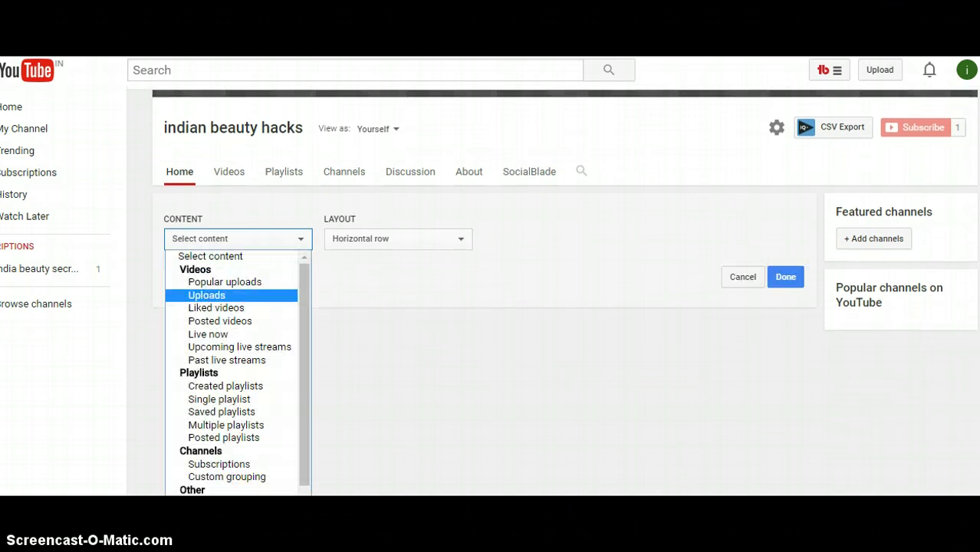
{"action": "key", "text": "Up"}
{"action": "key", "text": "Up"}
{"action": "key", "text": "Up"}
{"action": "key", "text": "Up"}
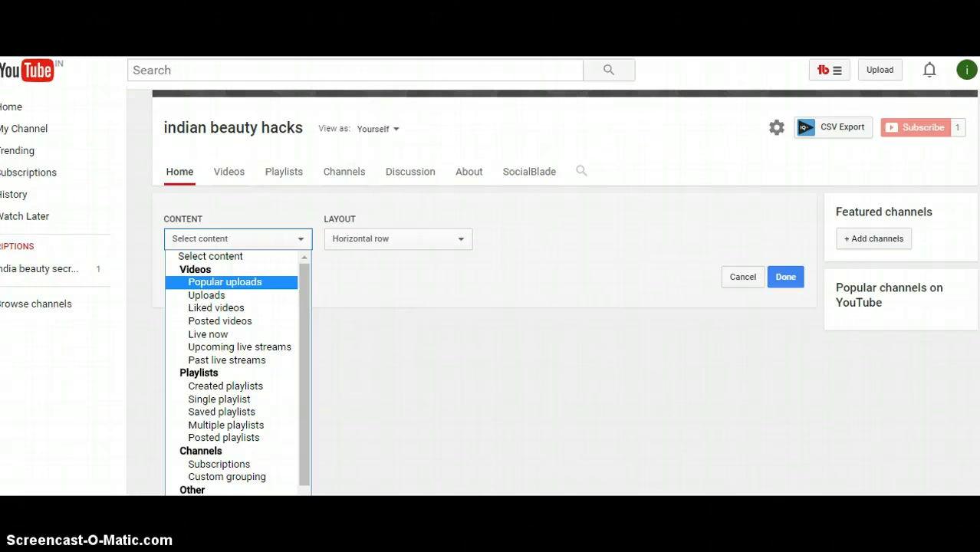
{"action": "key", "text": "Return"}
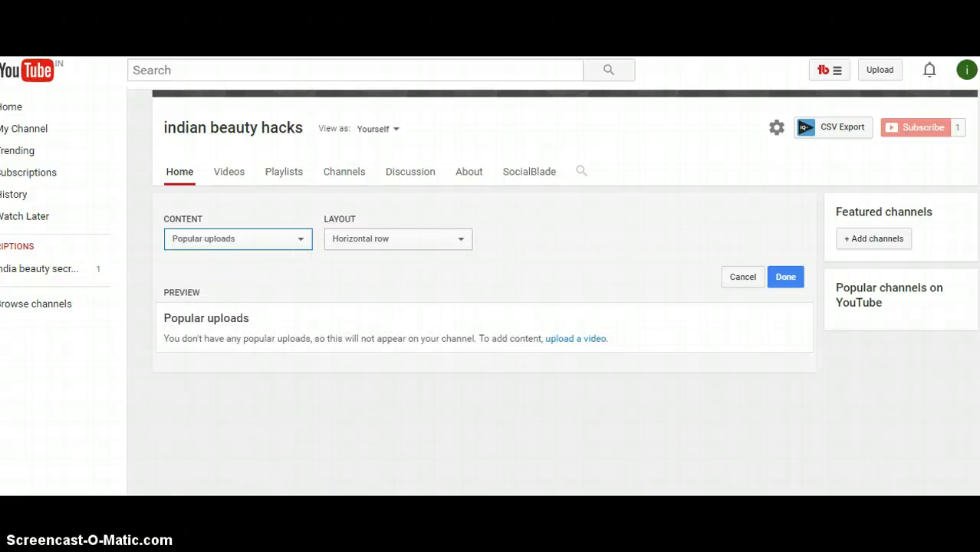
Step: Compare the Horizontal row and Vertical list layouts for the Popular uploads section, and finish adding the section
{"action": "key", "text": "Tab"}
{"action": "key", "text": "alt+Down"}
{"action": "key", "text": "Down"}
{"action": "key", "text": "Up"}
{"action": "key", "text": "Down"}
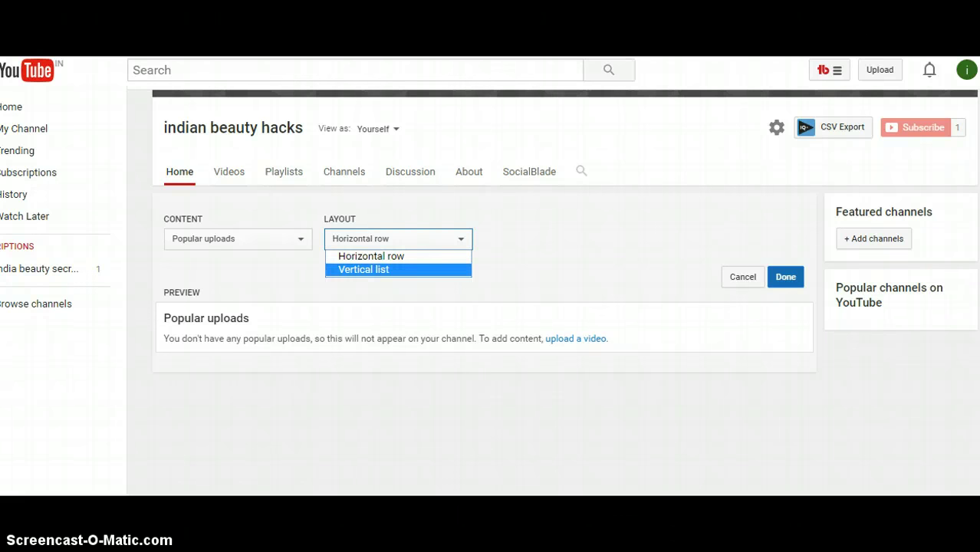
{"action": "left_click", "coordinate": [785, 276]}
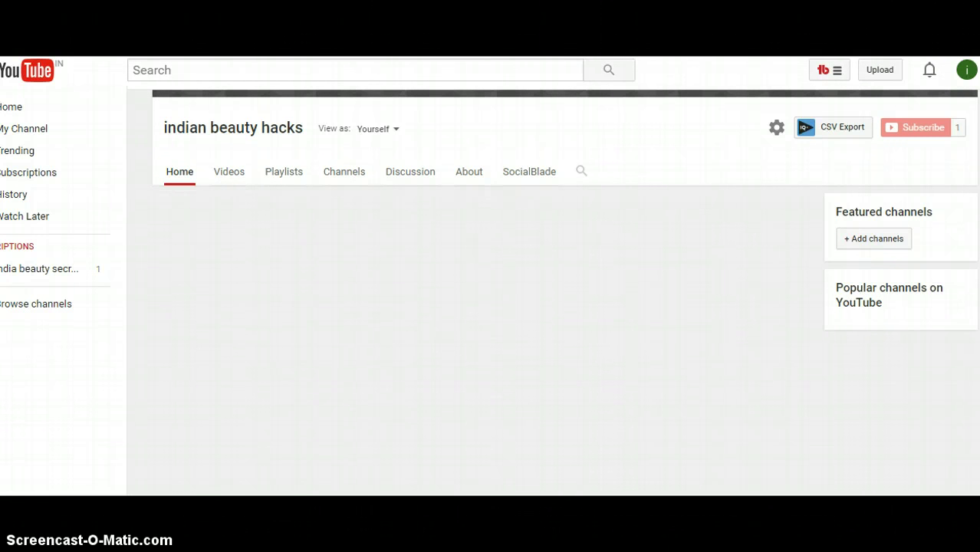
Step: Start adding featured channels and title the section "Indian Mom vlogs and my other channels"
{"action": "scroll", "coordinate": [565, 292], "scroll_direction": "up", "scroll_amount": 1}
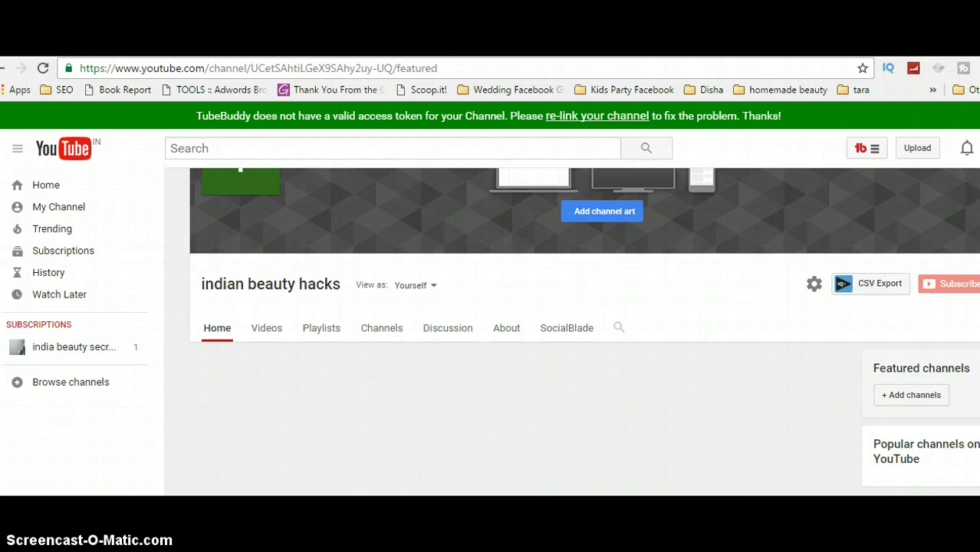
{"action": "left_click_drag", "start_coordinate": [873, 368], "coordinate": [963, 367]}
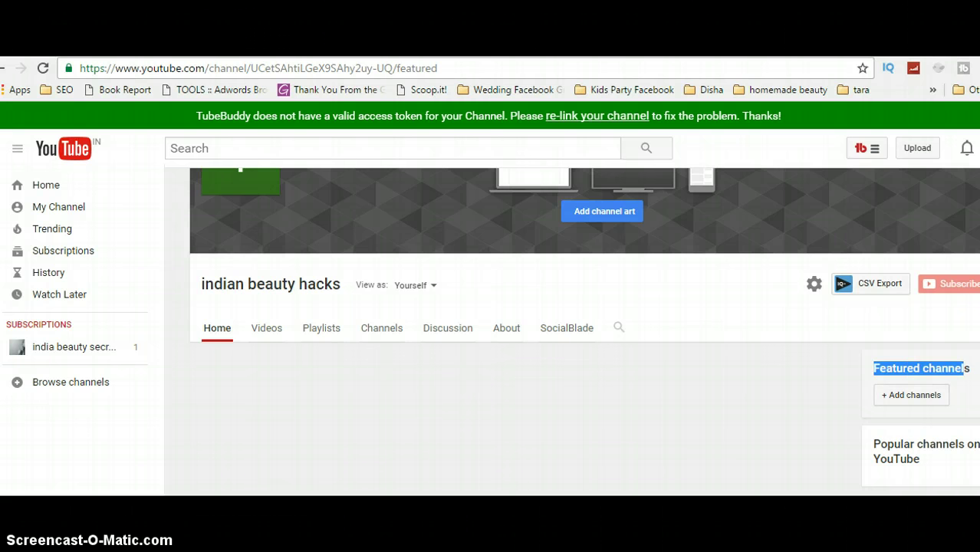
{"action": "left_click", "coordinate": [910, 394]}
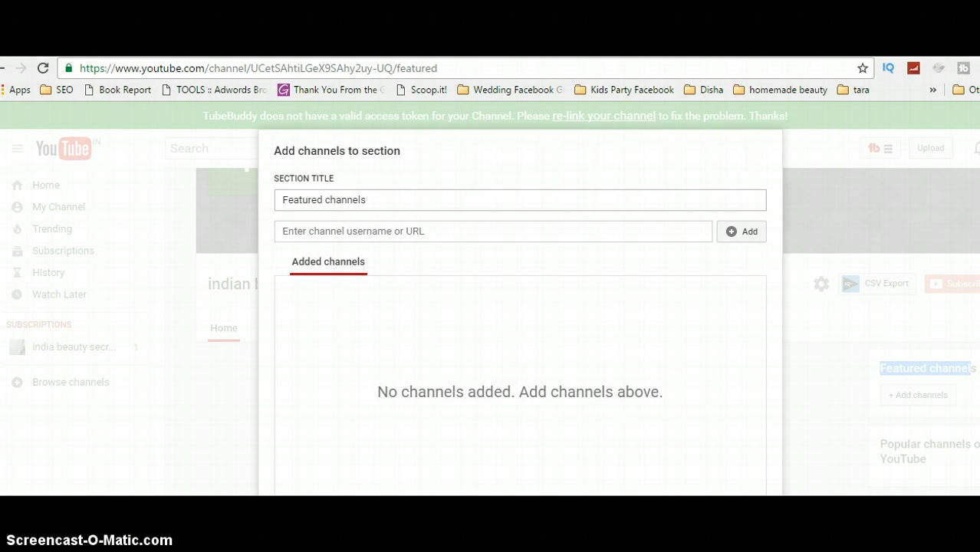
{"action": "left_click_drag", "start_coordinate": [368, 199], "coordinate": [282, 199]}
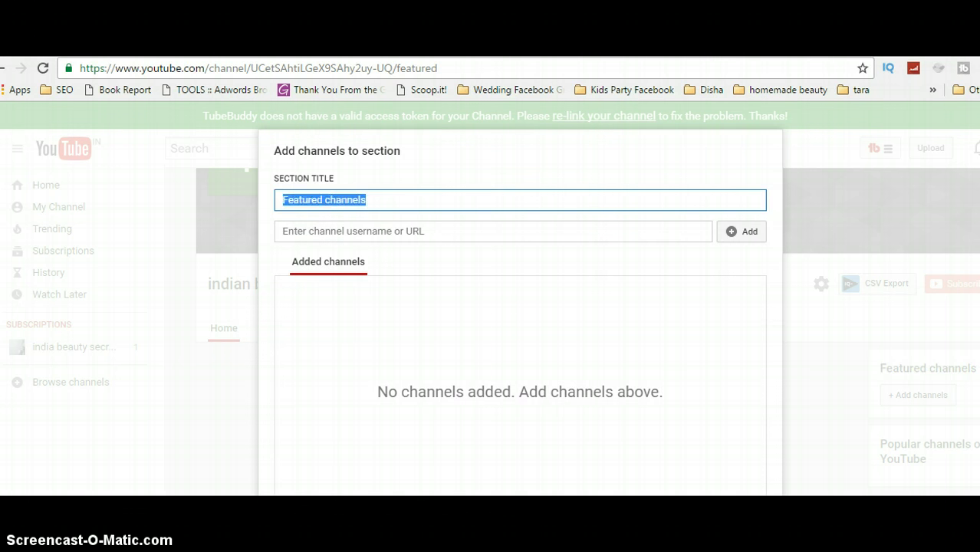
{"action": "key", "text": "BackSpace"}
{"action": "type", "text": "Indian "}
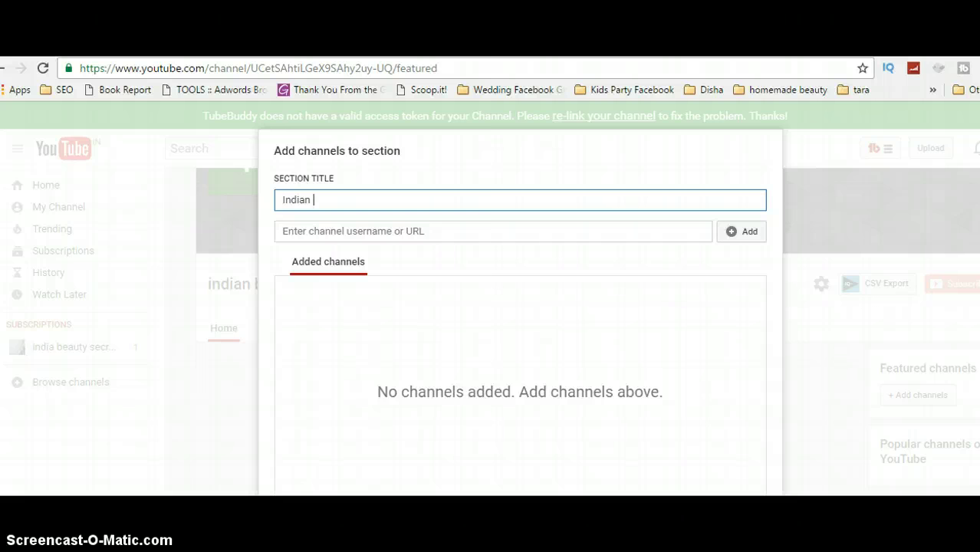
{"action": "type", "text": "Mom vlogs and m"}
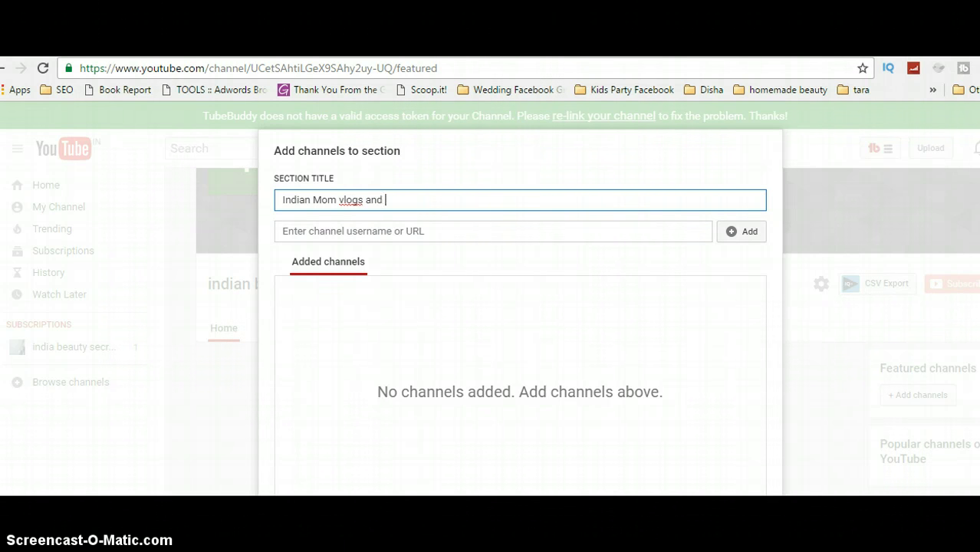
{"action": "type", "text": "y other channels"}
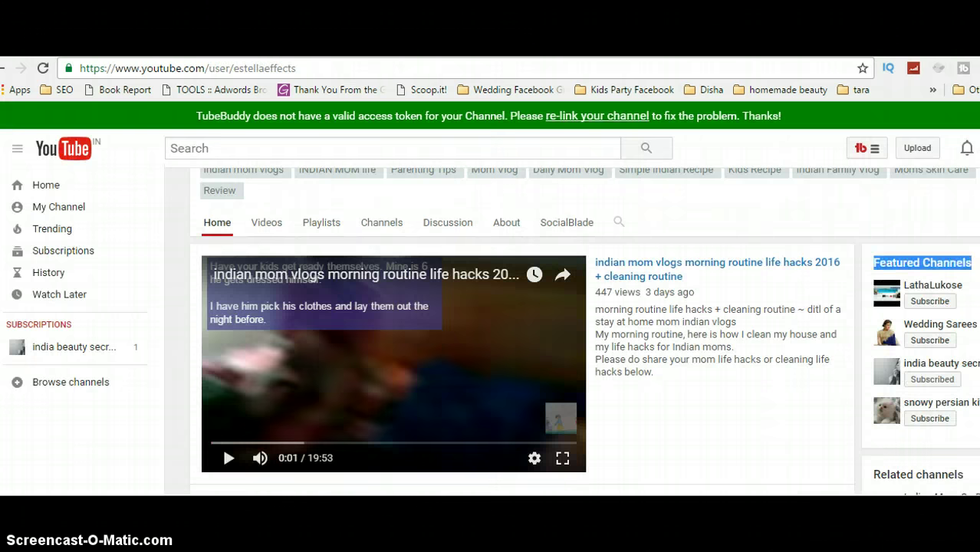
Step: Switch to the Indian mom vlogs channel page and copy its URL
{"action": "left_click", "coordinate": [247, 68]}
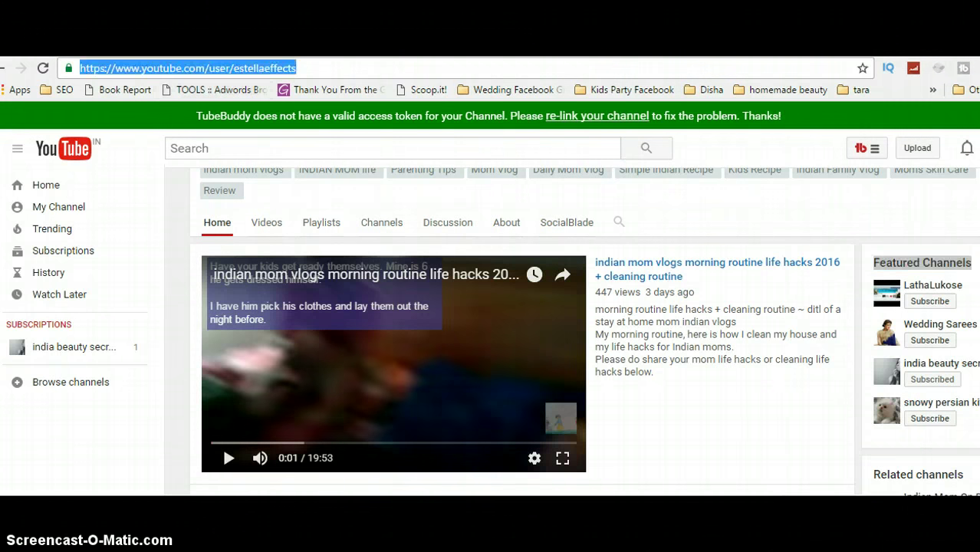
{"action": "right_click", "coordinate": [249, 65]}
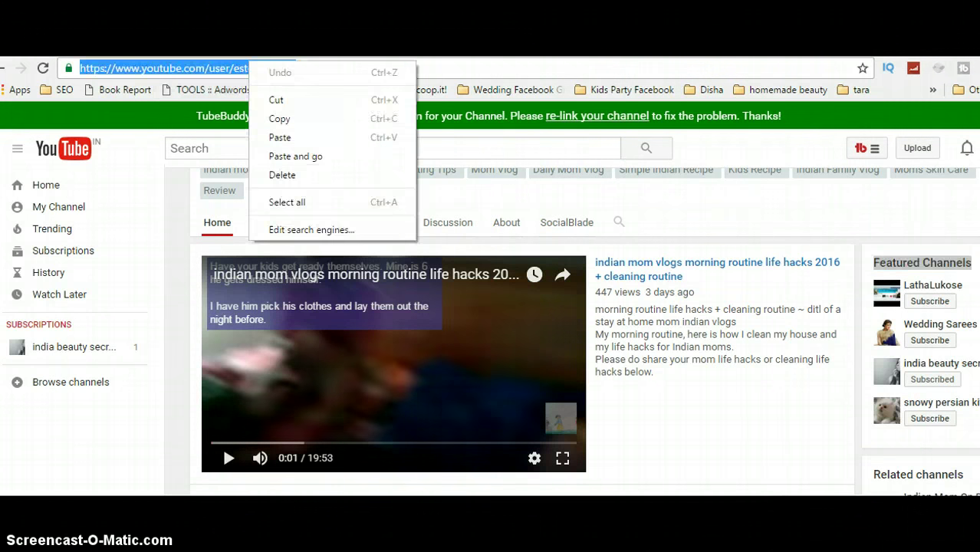
{"action": "left_click", "coordinate": [279, 119]}
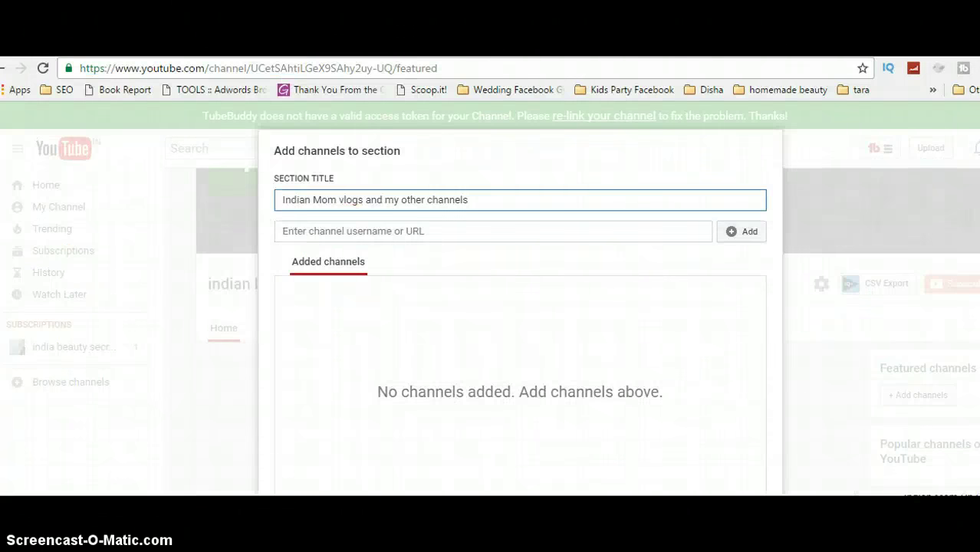
Step: Try to add the Indian mom vlogs channel to the retitled section from the copied URL and save it
{"action": "left_click", "coordinate": [492, 231]}
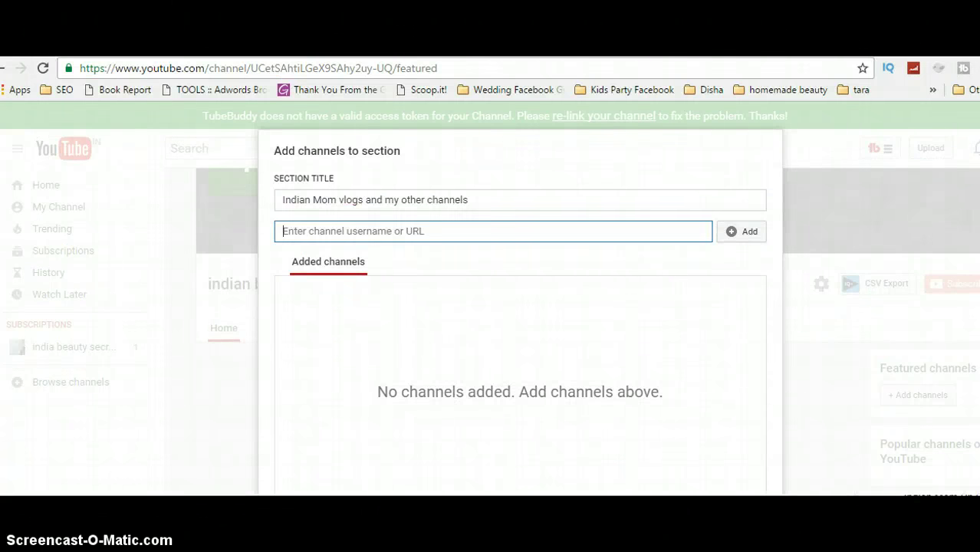
{"action": "key", "text": "ctrl+v"}
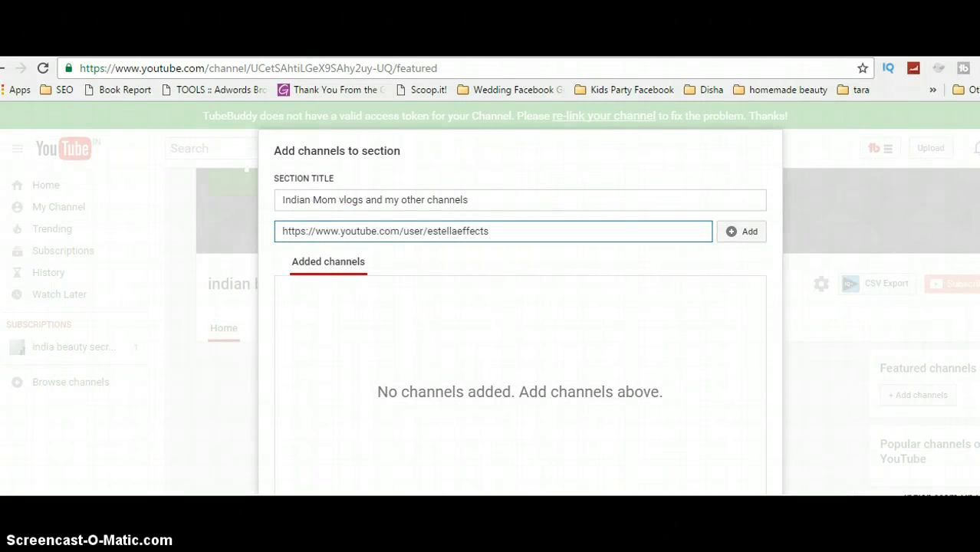
{"action": "left_click", "coordinate": [740, 231]}
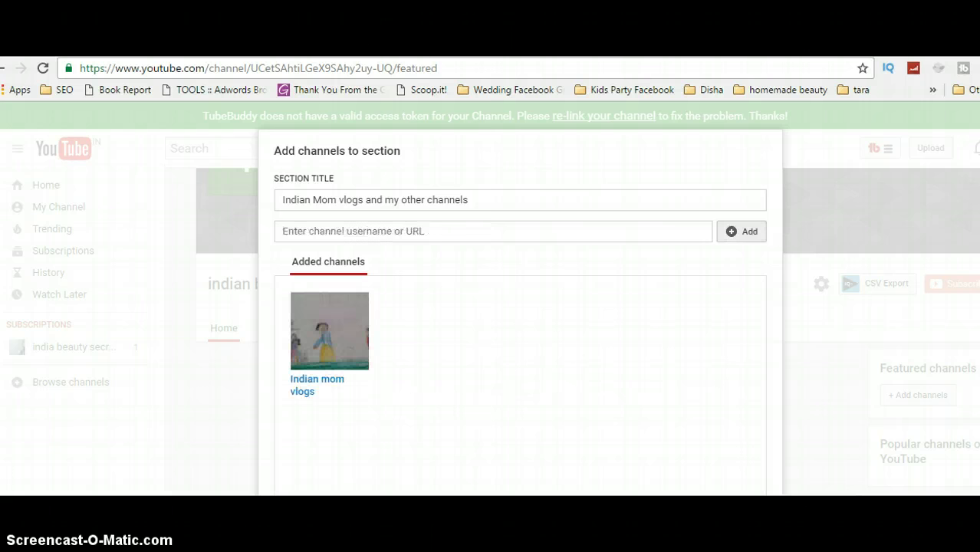
{"action": "mouse_move", "coordinate": [329, 329]}
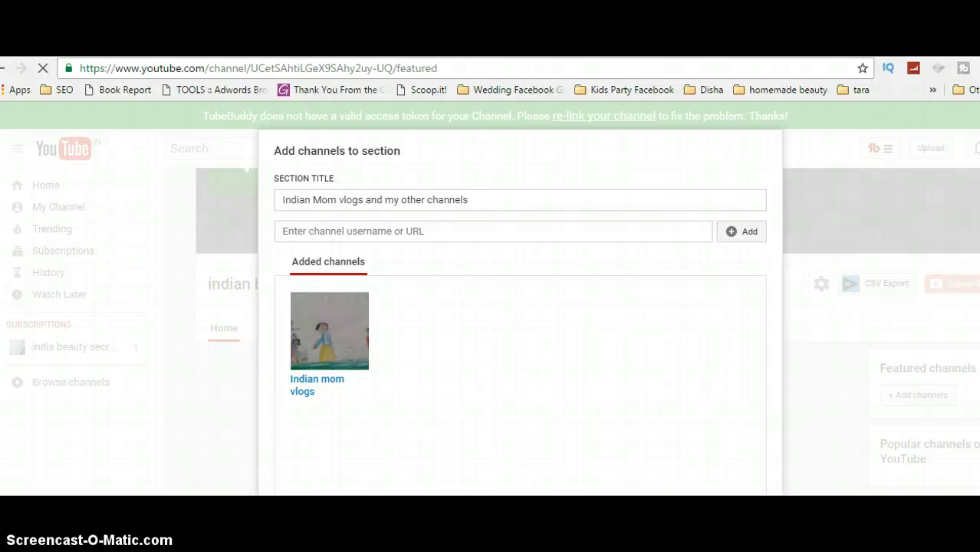
{"action": "left_click", "coordinate": [737, 484]}
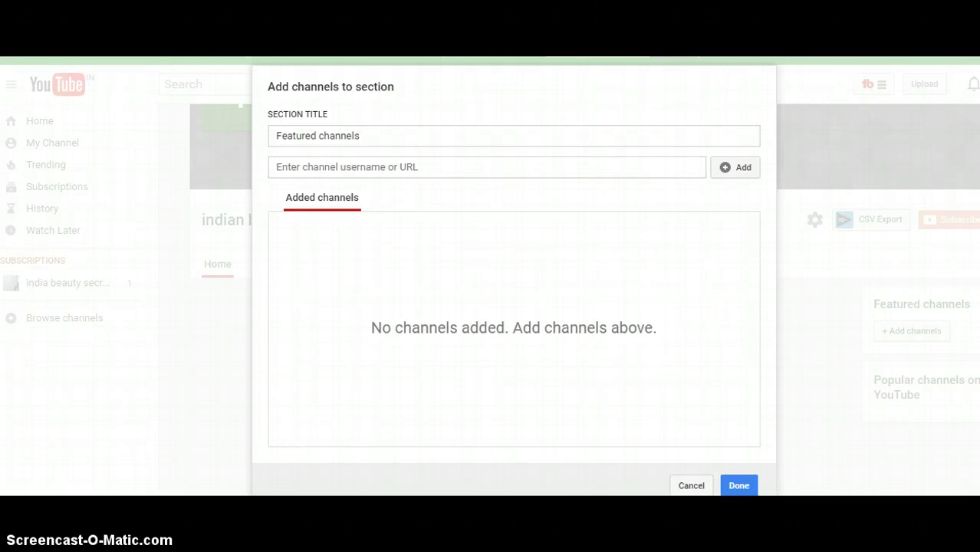
Step: Add the Indian mom vlogs channel to the Featured channels section using the copied URL, and save the section
{"action": "left_click", "coordinate": [277, 167]}
{"action": "key", "text": "ctrl+v"}
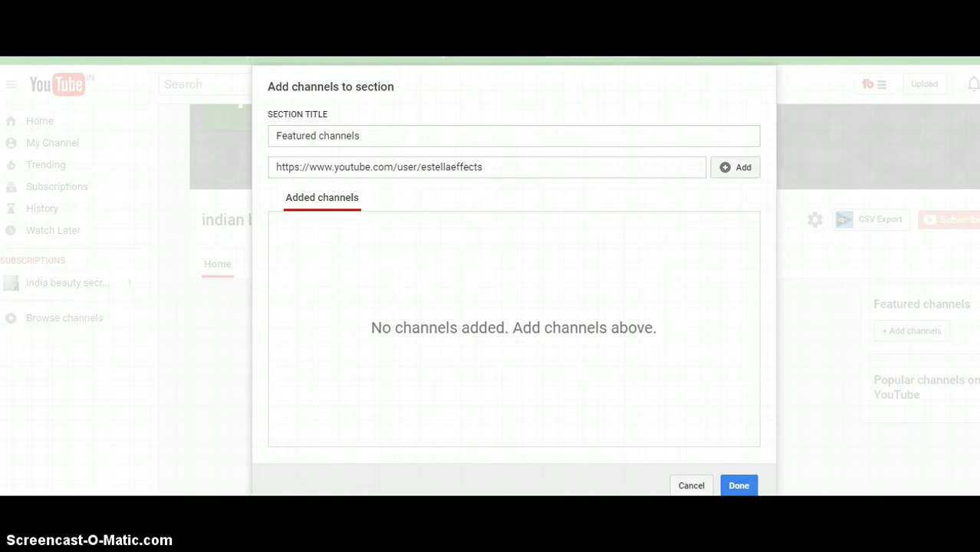
{"action": "left_click", "coordinate": [734, 167]}
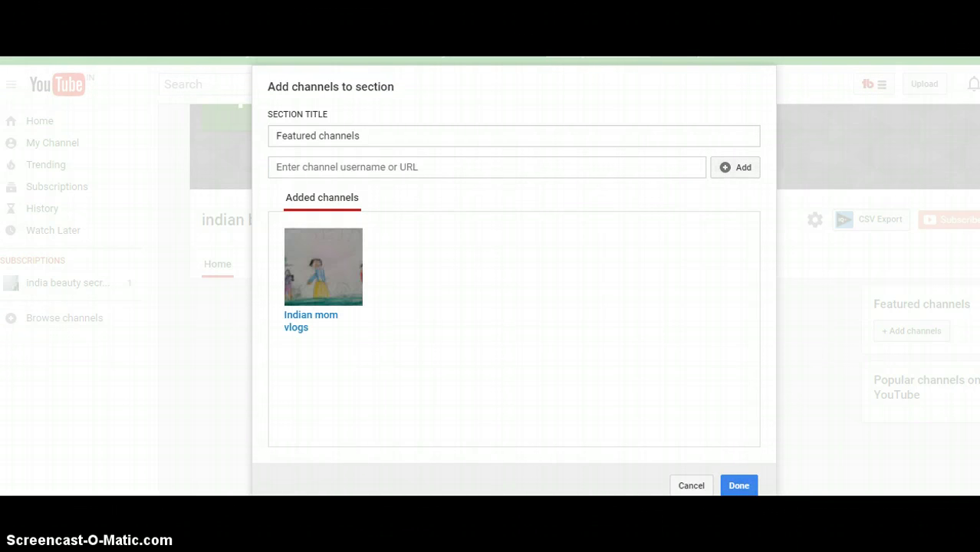
{"action": "left_click", "coordinate": [738, 485]}
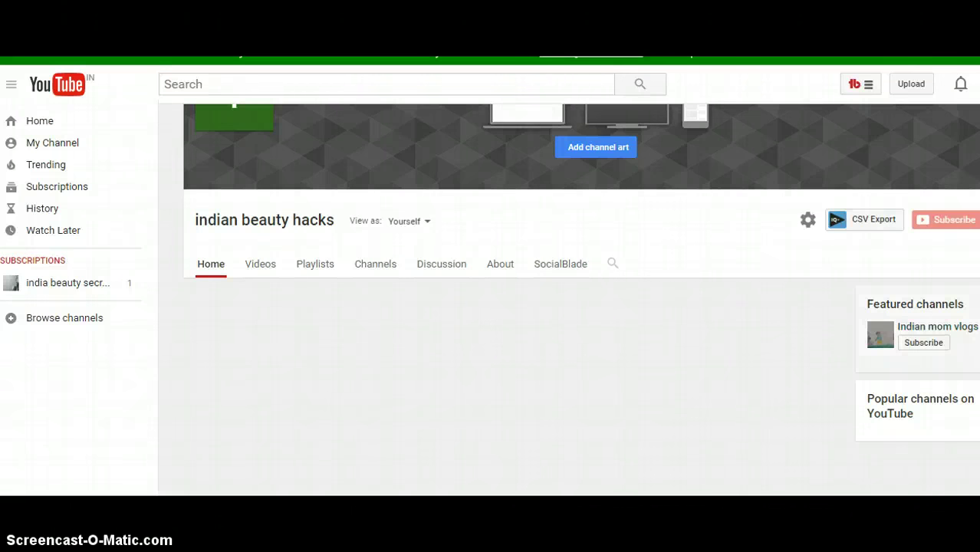
Step: Edit the Featured channels module, change its section title to "Indian mom vlogs", and save
{"action": "left_click", "coordinate": [967, 306]}
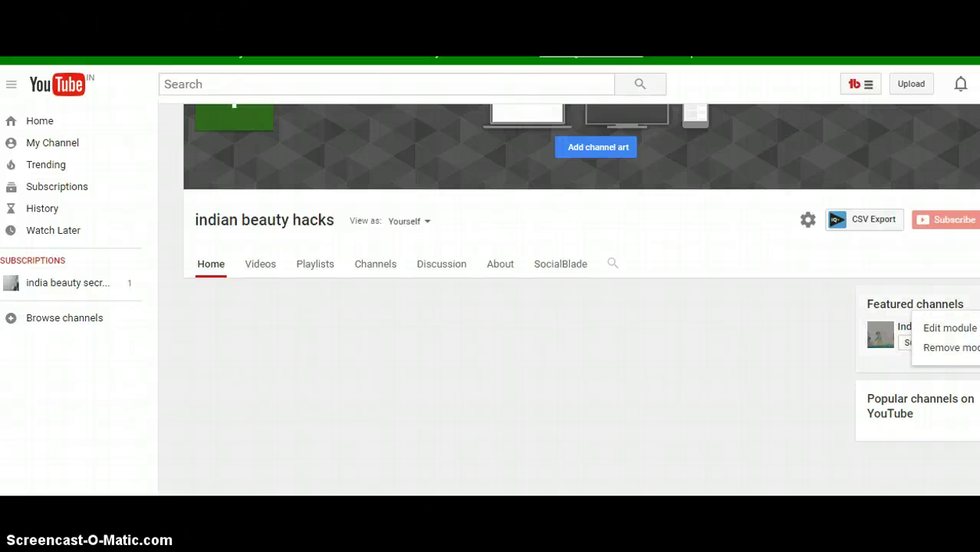
{"action": "left_click", "coordinate": [949, 328]}
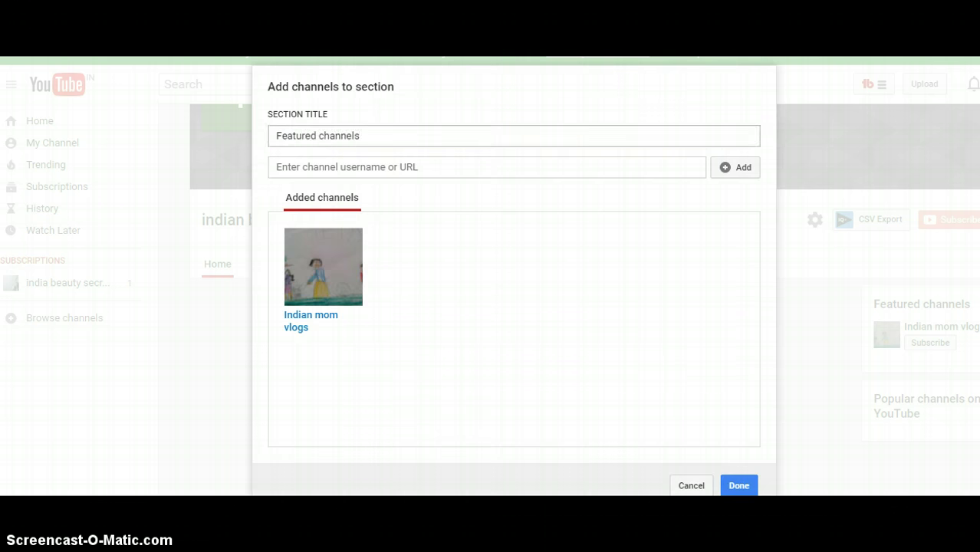
{"action": "key", "text": "shift+Left"}
{"action": "key", "text": "shift+Left"}
{"action": "key", "text": "shift+Left"}
{"action": "key", "text": "shift+Left"}
{"action": "key", "text": "shift+Left"}
{"action": "key", "text": "shift+Left"}
{"action": "key", "text": "shift+Left"}
{"action": "key", "text": "shift+Left"}
{"action": "key", "text": "shift+Left"}
{"action": "key", "text": "shift+Left"}
{"action": "key", "text": "shift+Left"}
{"action": "key", "text": "shift+Left"}
{"action": "key", "text": "shift+Left"}
{"action": "key", "text": "shift+Left"}
{"action": "key", "text": "shift+Left"}
{"action": "key", "text": "shift+Left"}
{"action": "key", "text": "shift+Left"}
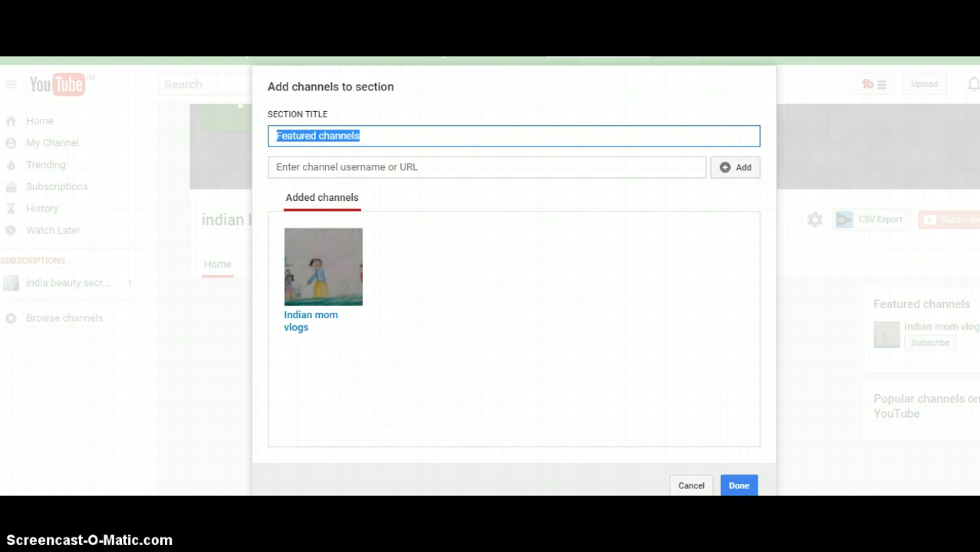
{"action": "type", "text": "Indian mom"}
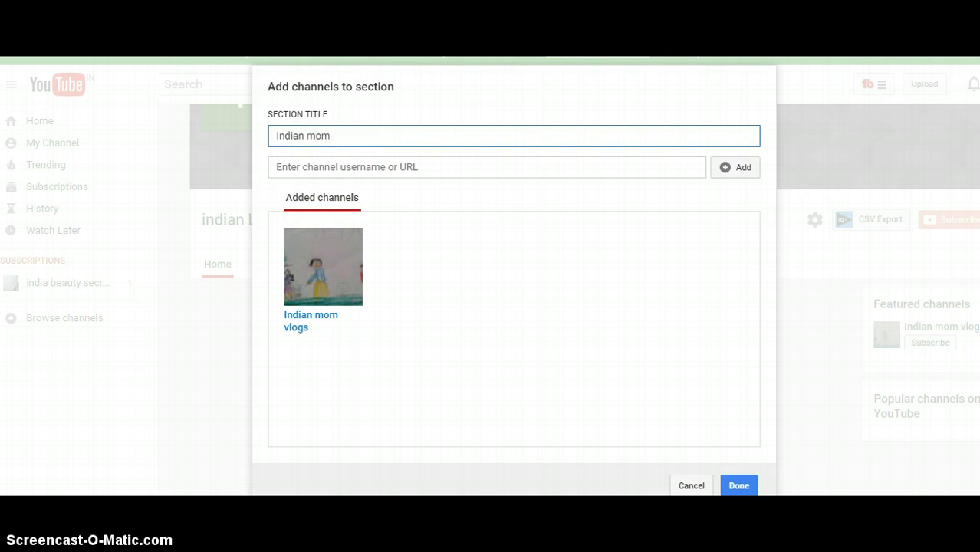
{"action": "type", "text": " vlogs"}
{"action": "left_click", "coordinate": [738, 486]}
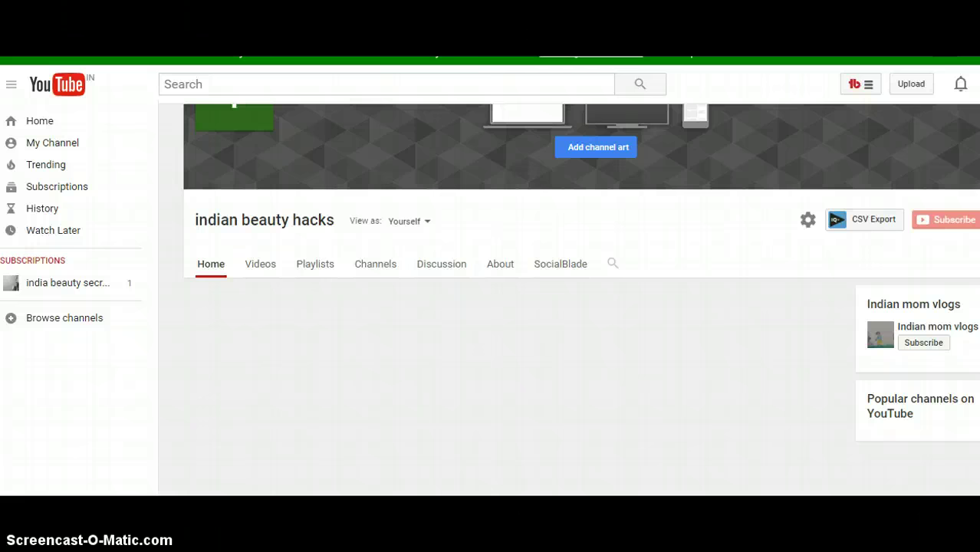
{"action": "scroll", "coordinate": [307, 345], "scroll_direction": "up", "scroll_amount": 1}
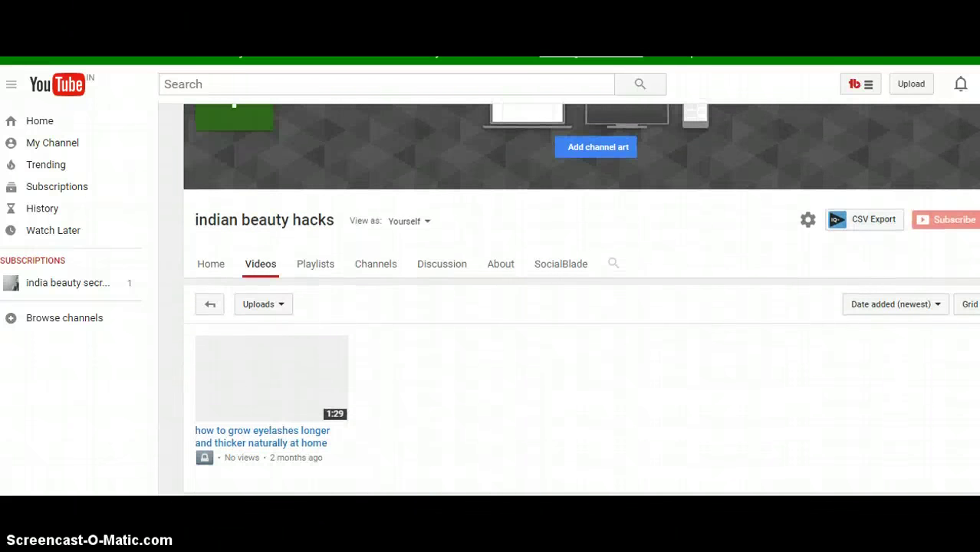
{"action": "scroll", "coordinate": [233, 169], "scroll_direction": "up", "scroll_amount": 1}
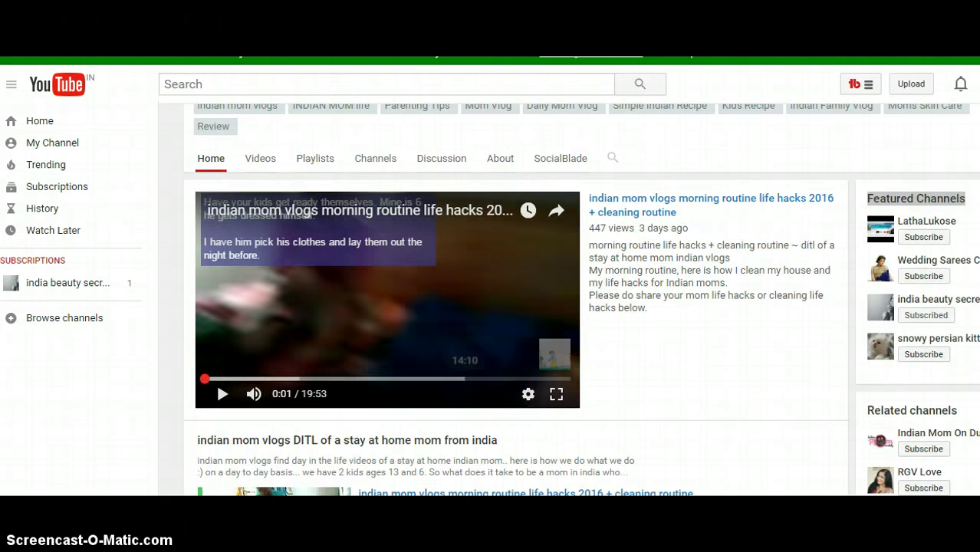
{"action": "scroll", "coordinate": [506, 307], "scroll_direction": "up", "scroll_amount": 3}
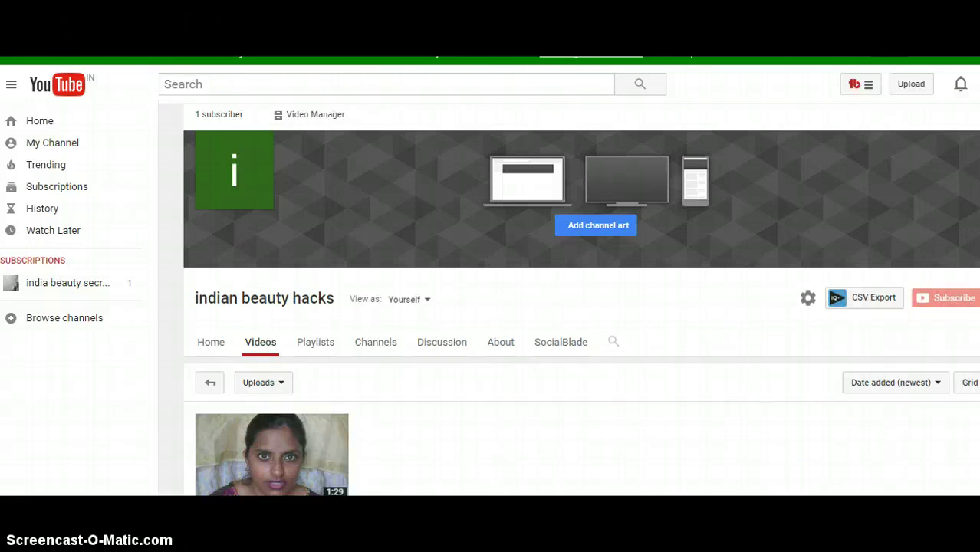
{"action": "key", "text": "ctrl+a"}
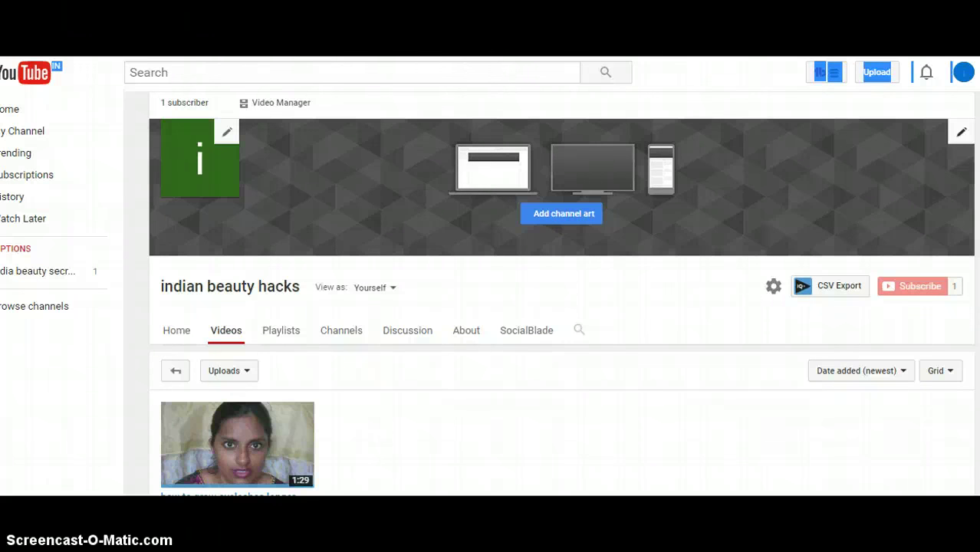
Step: Set the channel art of indian beauty hacks to the gallery photo of green plants with small flowers
{"action": "left_click", "coordinate": [961, 132]}
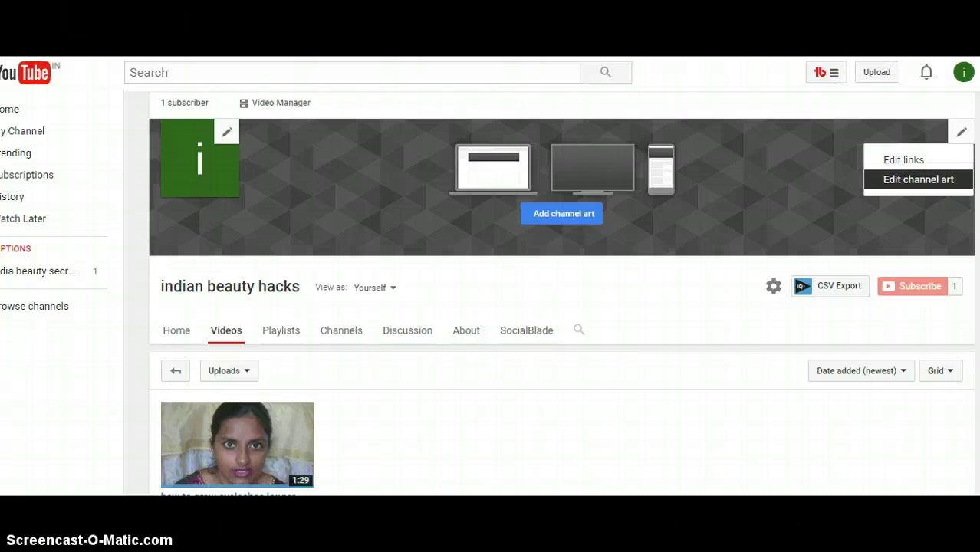
{"action": "left_click", "coordinate": [917, 179]}
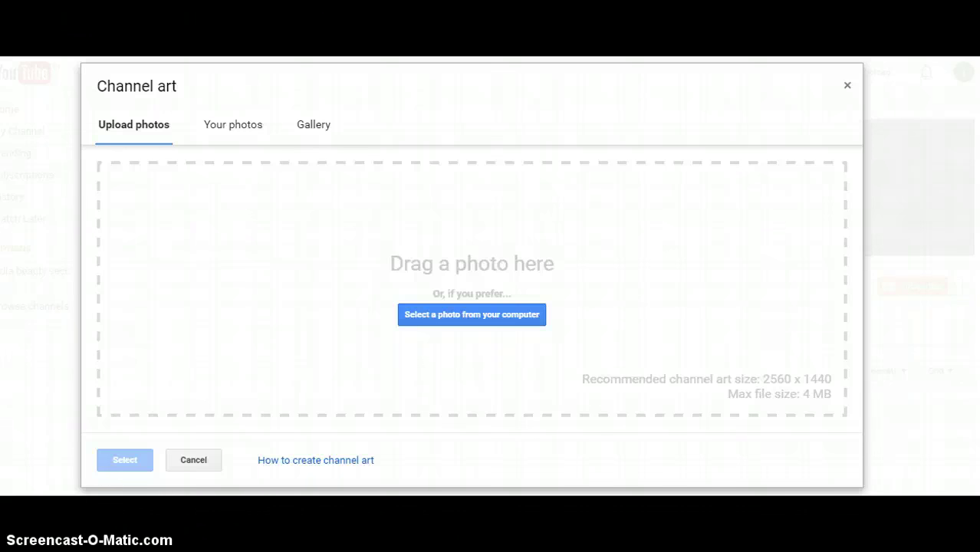
{"action": "left_click", "coordinate": [233, 124]}
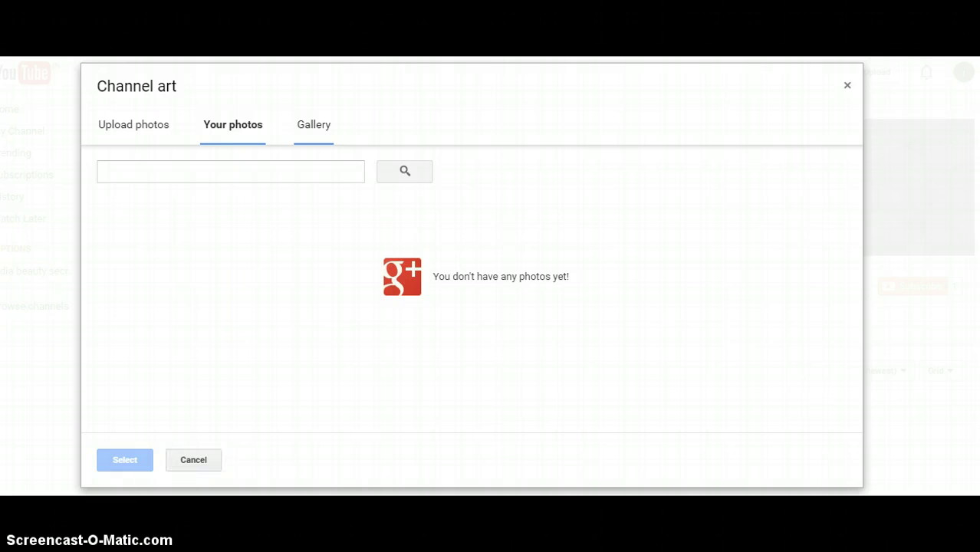
{"action": "left_click", "coordinate": [314, 124]}
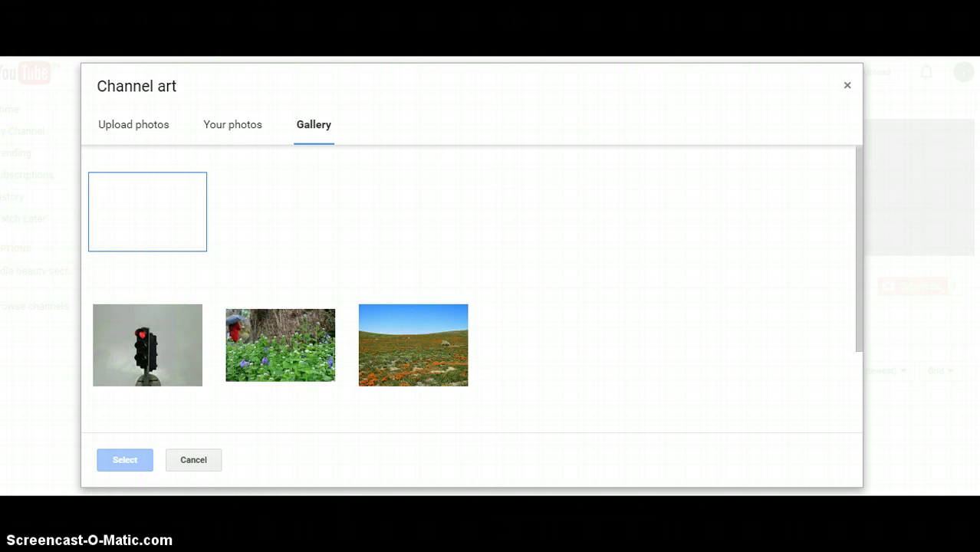
{"action": "left_click", "coordinate": [295, 348]}
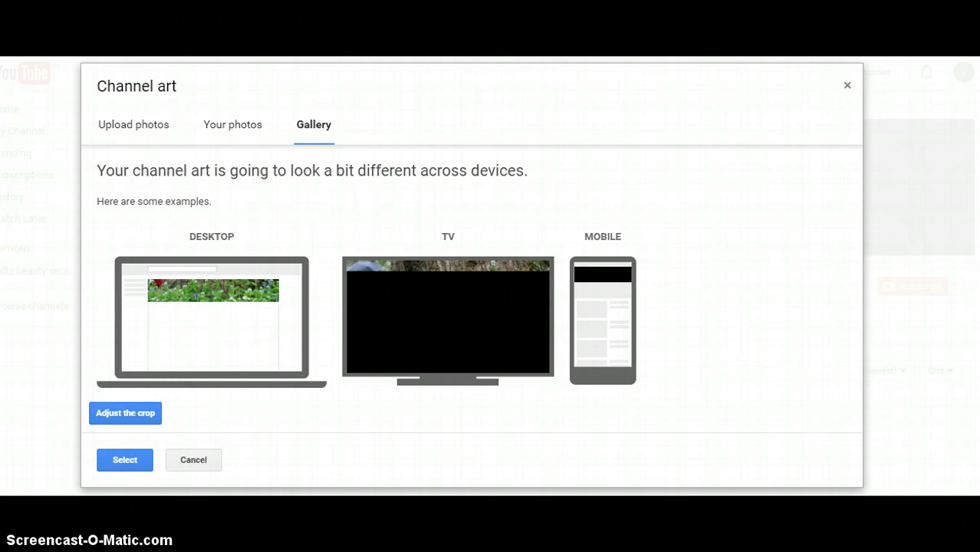
{"action": "left_click", "coordinate": [125, 460]}
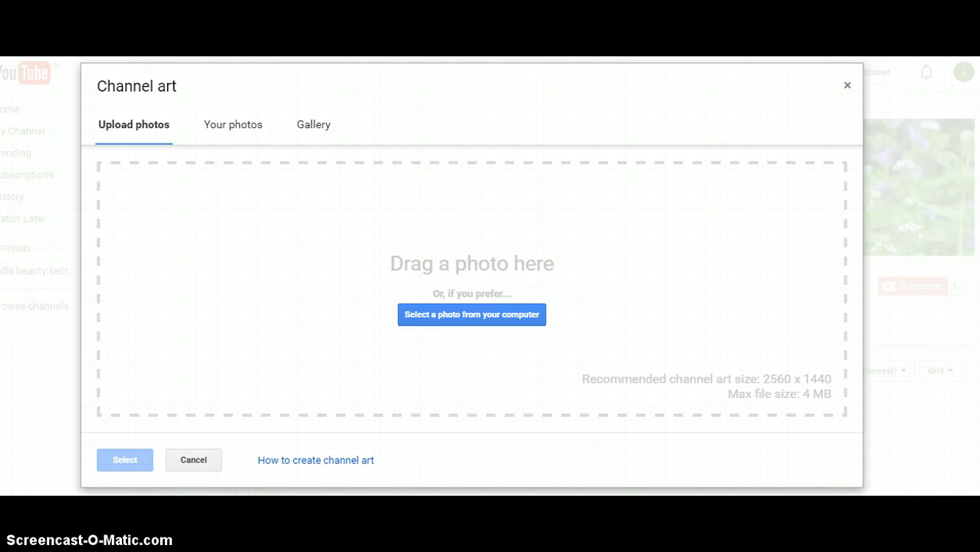
{"action": "key", "text": "Escape"}
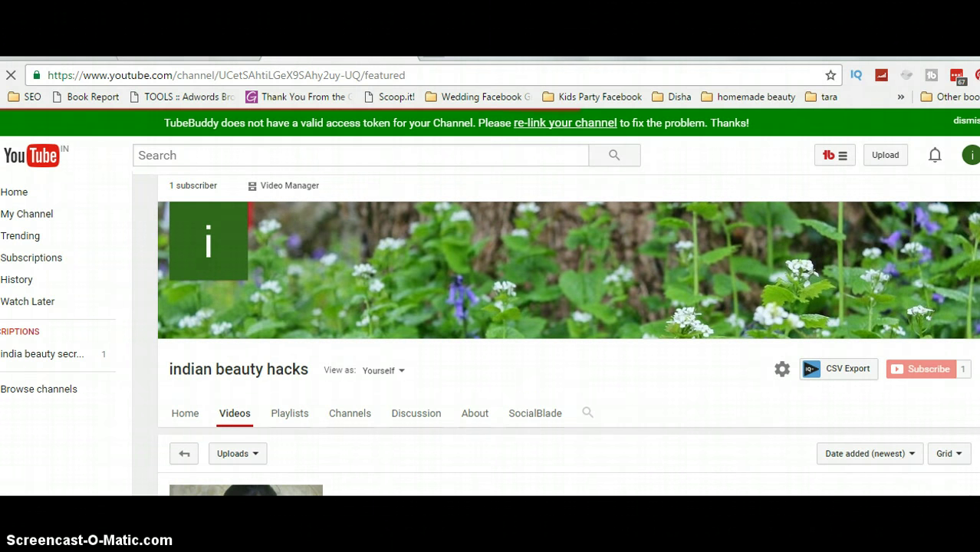
Step: Check the social links on the Indian mom vlogs banner, and open the indian beauty hacks channel's links for editing
{"action": "key", "text": "ctrl+l"}
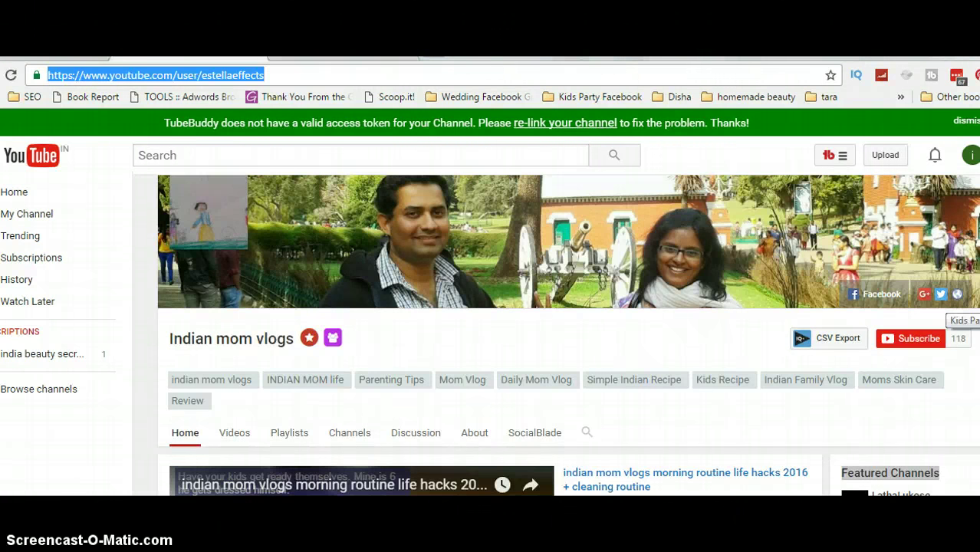
{"action": "key", "text": "alt+Left"}
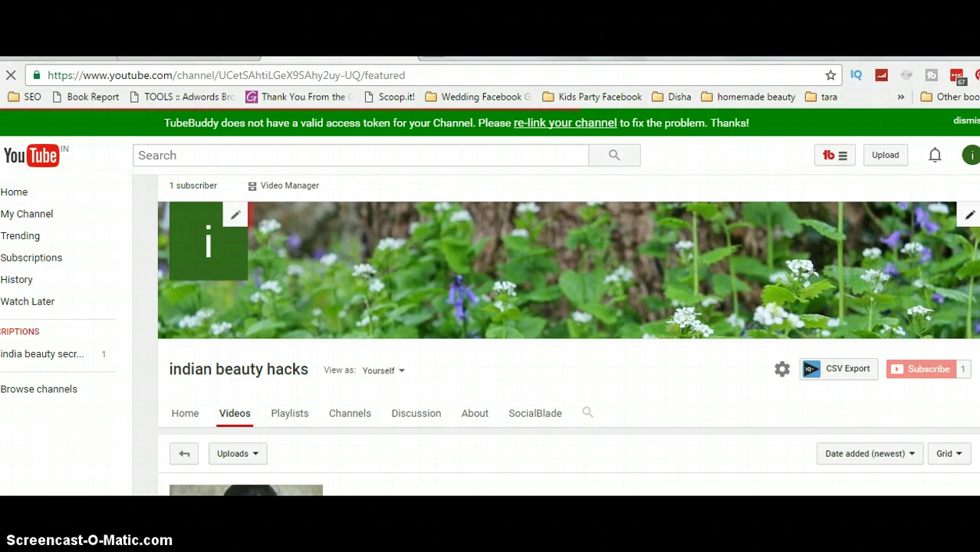
{"action": "left_click", "coordinate": [969, 214]}
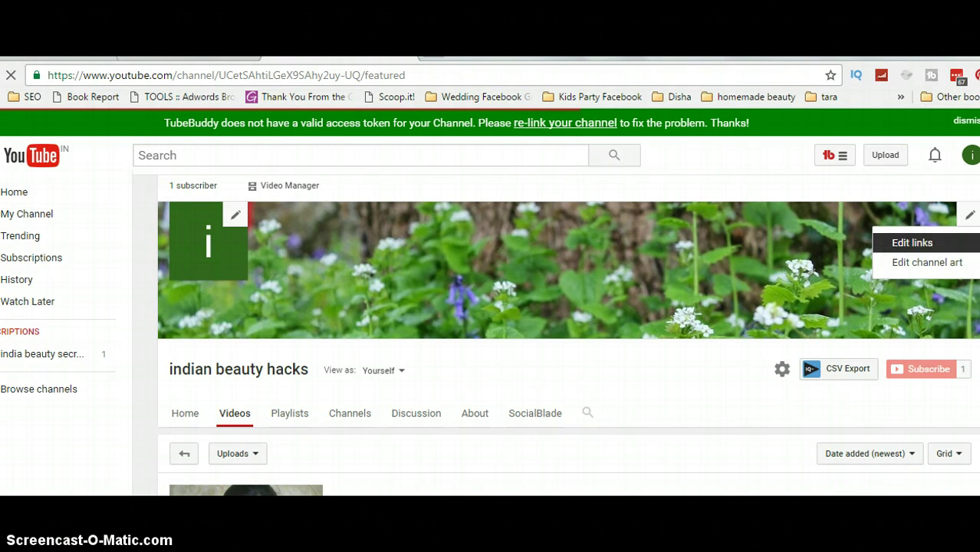
{"action": "left_click", "coordinate": [912, 242]}
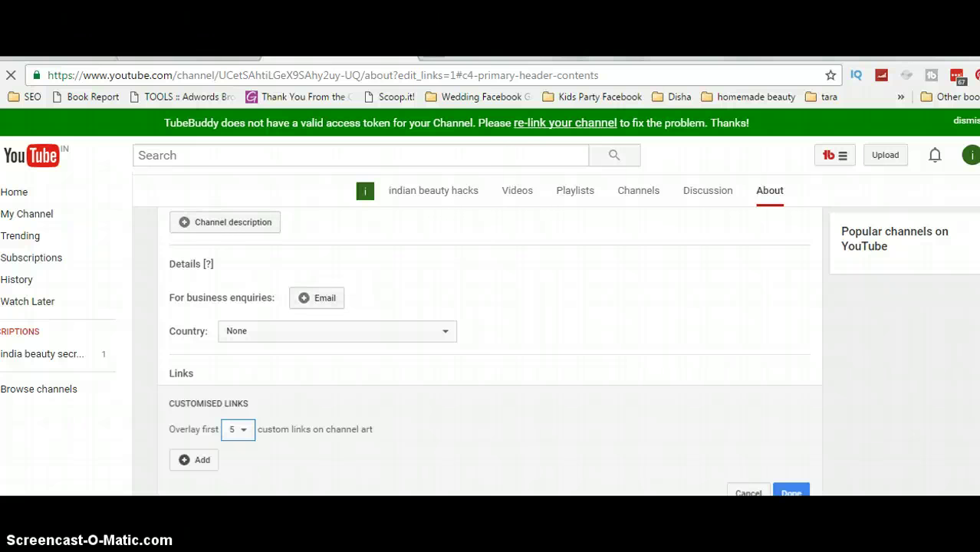
Step: Open the business enquiries email entry and look through the country options without choosing one
{"action": "left_click", "coordinate": [317, 297]}
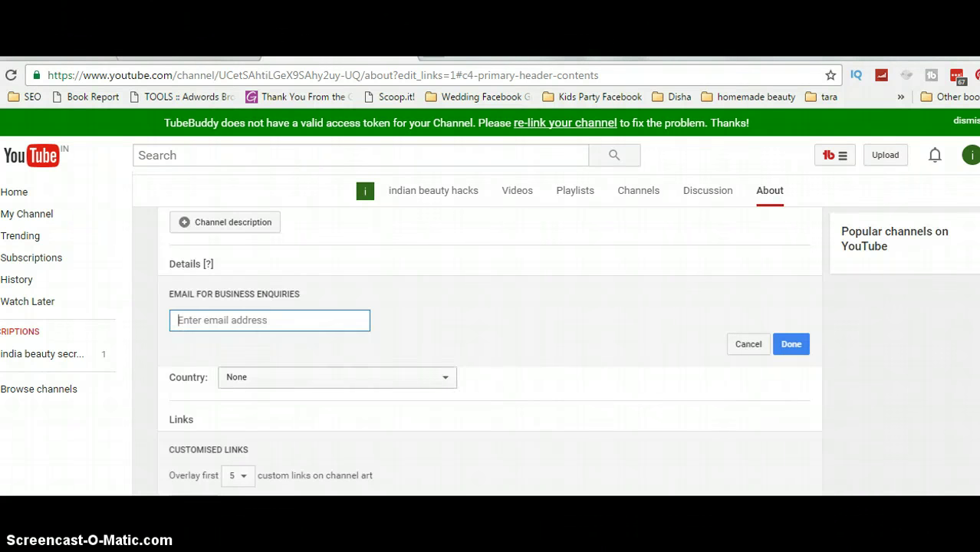
{"action": "scroll", "coordinate": [491, 352], "scroll_direction": "down", "scroll_amount": 1}
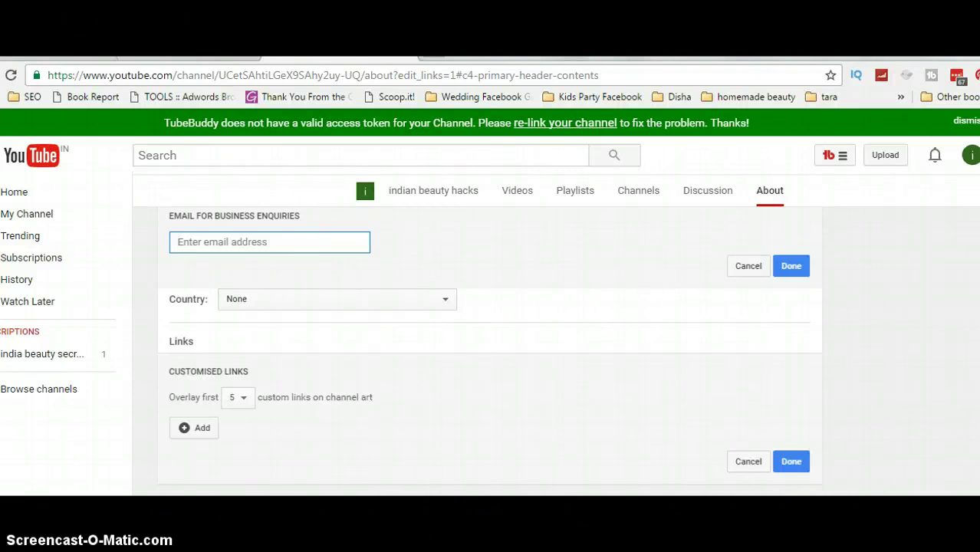
{"action": "left_click", "coordinate": [338, 299]}
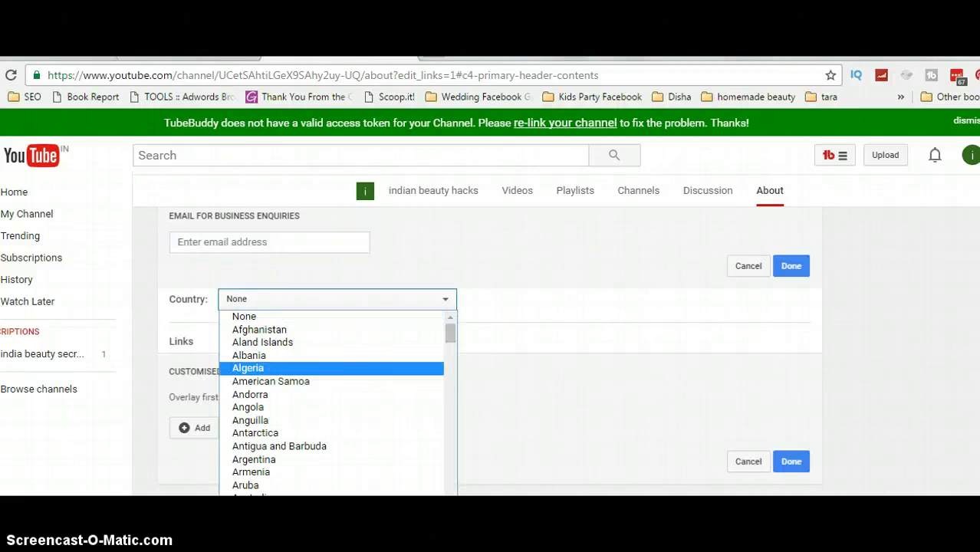
{"action": "key", "text": "Escape"}
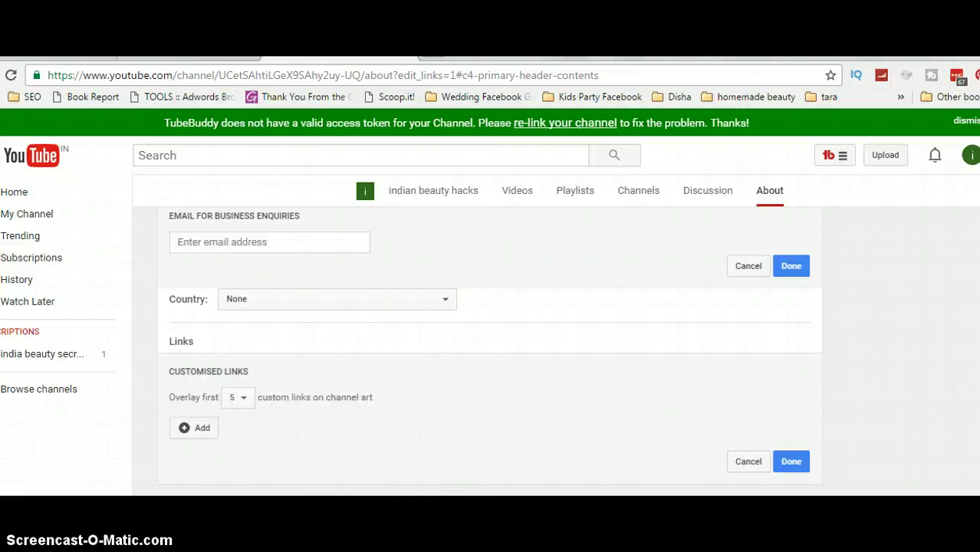
Step: Add a customised link titled "Facebook" with the owner's Facebook profile URL, and save the links
{"action": "scroll", "coordinate": [489, 341], "scroll_direction": "down", "scroll_amount": 1}
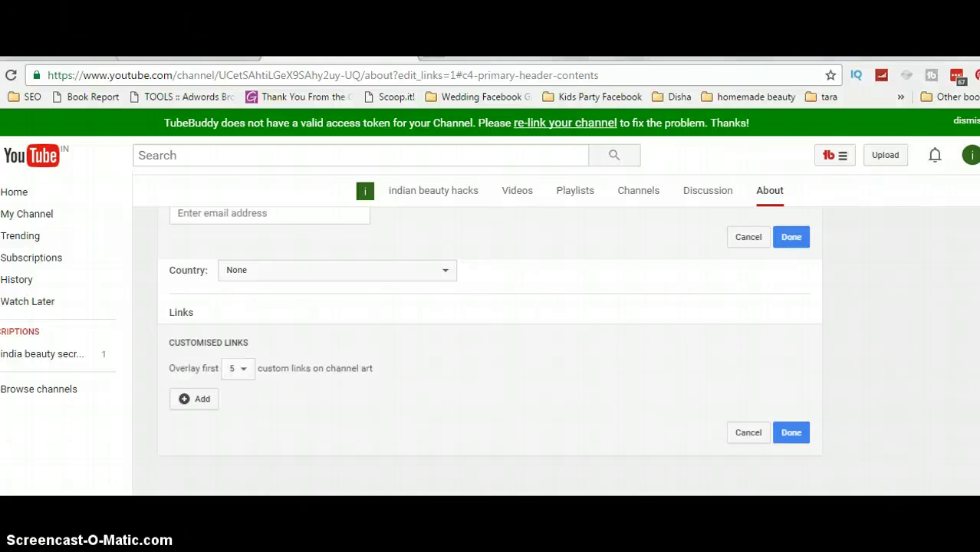
{"action": "left_click", "coordinate": [194, 399]}
{"action": "scroll", "coordinate": [490, 342], "scroll_direction": "down", "scroll_amount": 1}
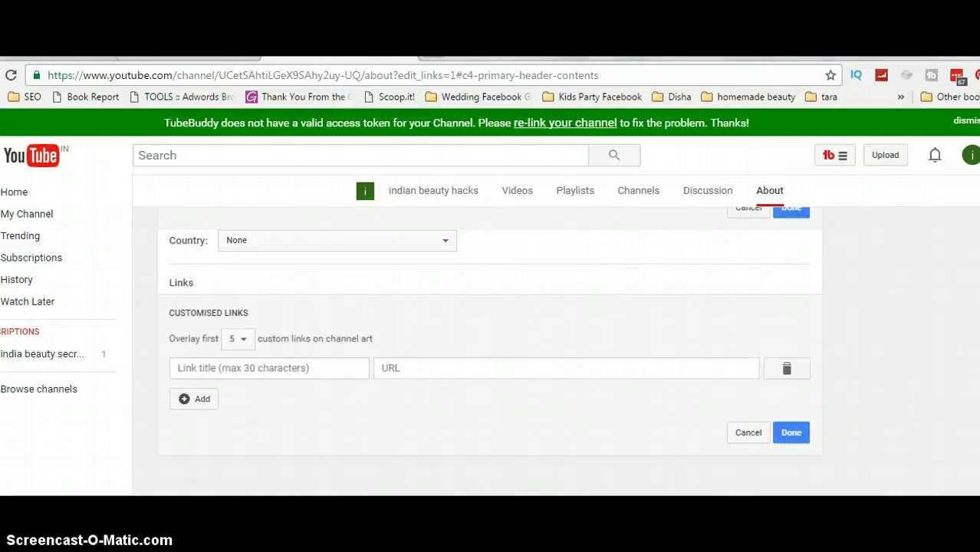
{"action": "left_click", "coordinate": [230, 368]}
{"action": "type", "text": "Facebook"}
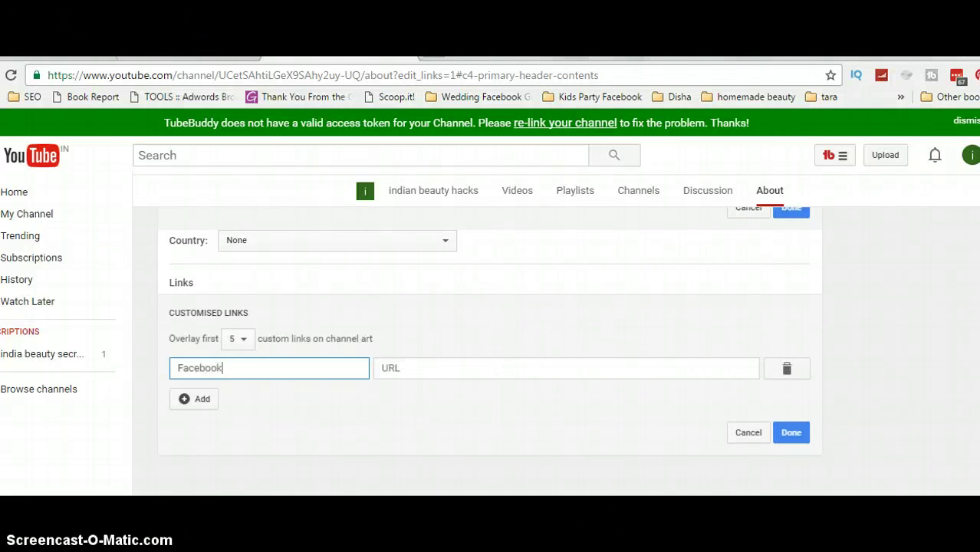
{"action": "key", "text": "Tab"}
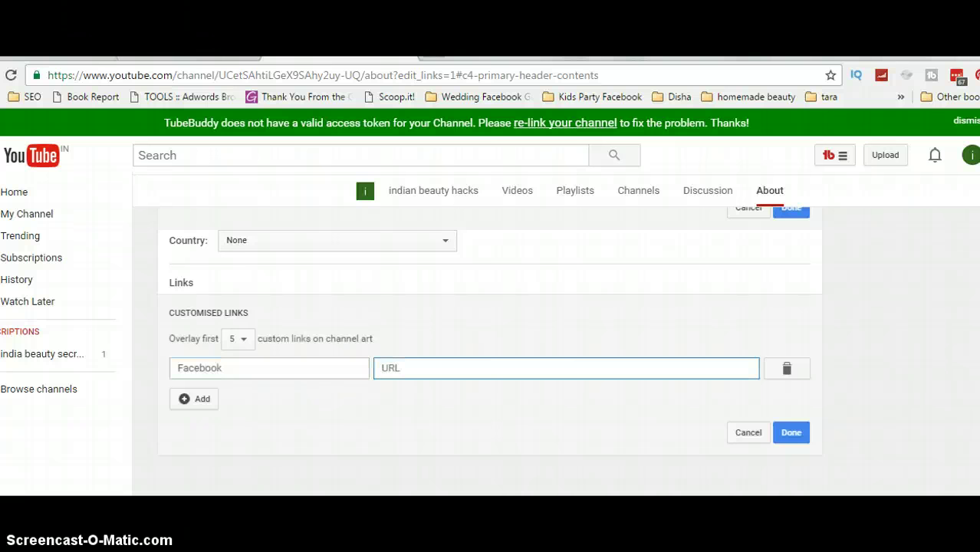
{"action": "type", "text": "https://facebook.co"}
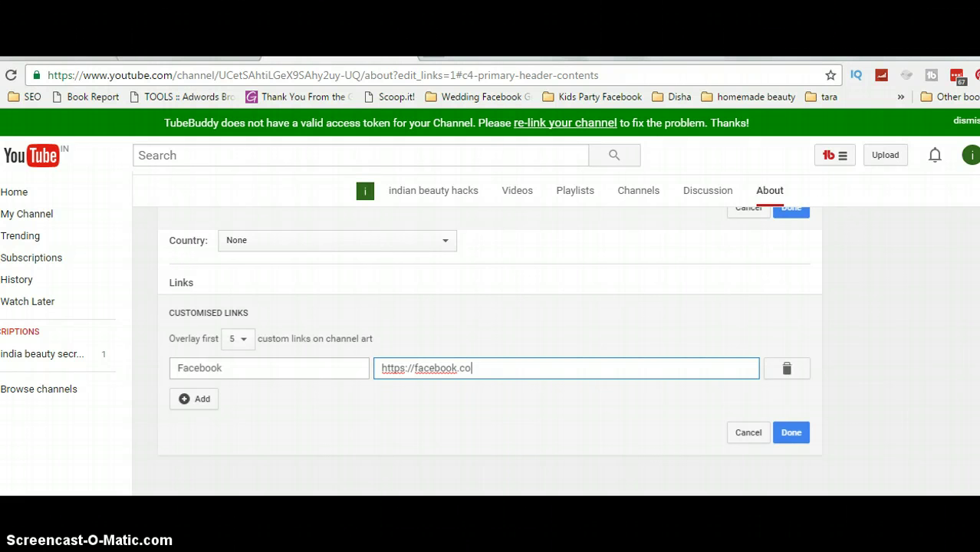
{"action": "type", "text": "m/lathalukose"}
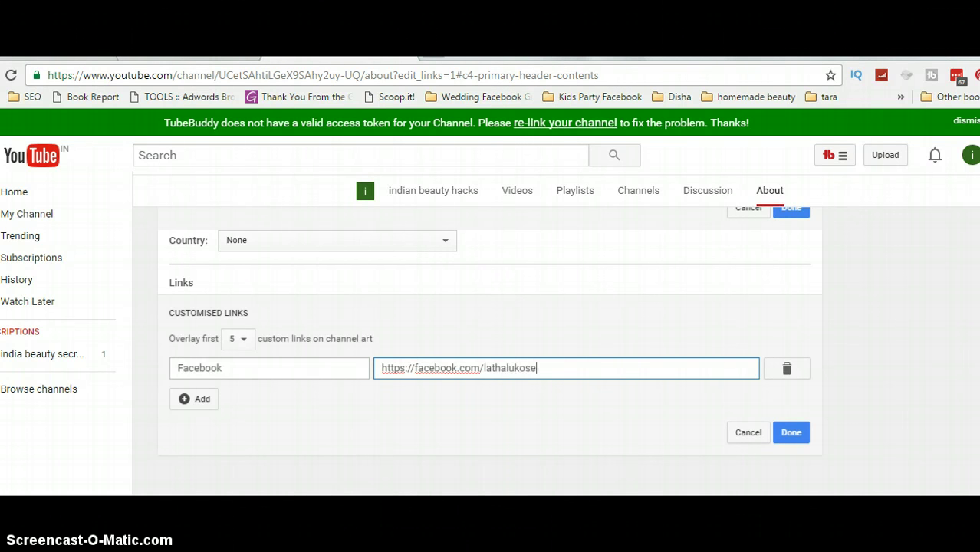
{"action": "left_click", "coordinate": [791, 432]}
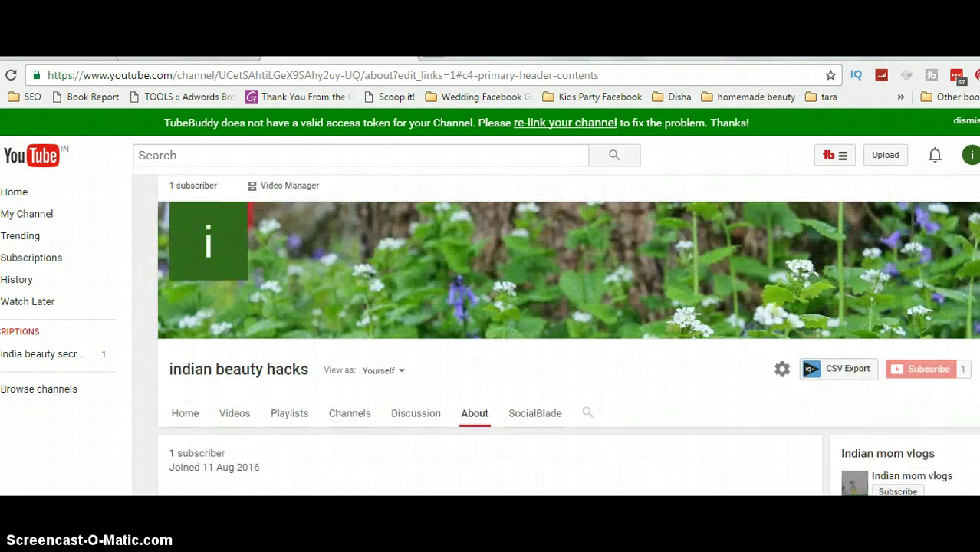
Step: Switch to the Indian mom vlogs channel and examine its banner links, featured channels and home page layout
{"action": "scroll", "coordinate": [567, 335], "scroll_direction": "down", "scroll_amount": 1}
{"action": "left_click", "coordinate": [912, 397]}
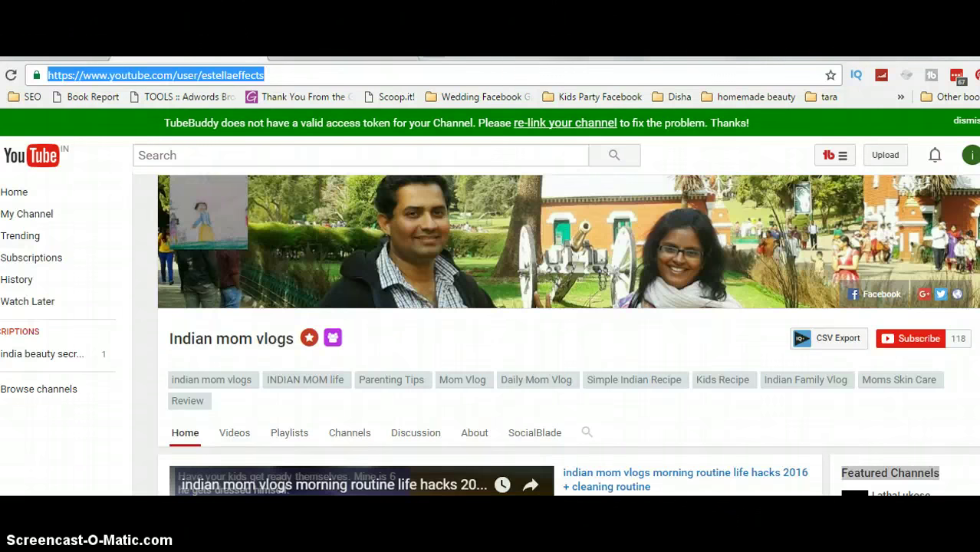
{"action": "scroll", "coordinate": [491, 334], "scroll_direction": "down", "scroll_amount": 5}
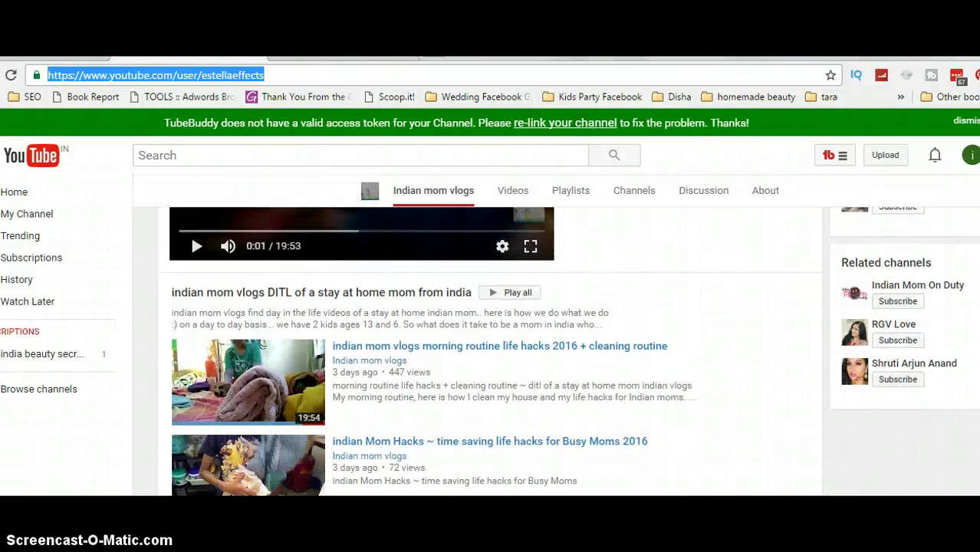
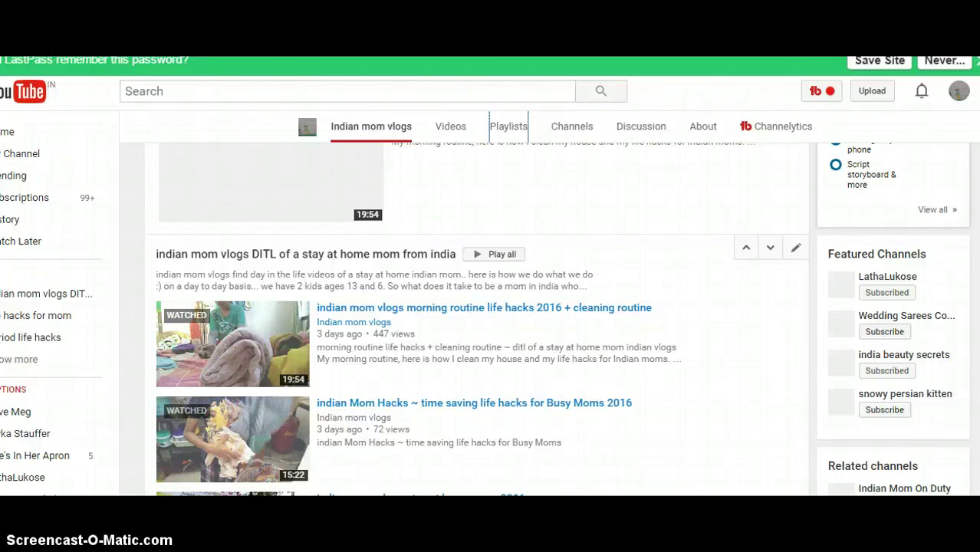
{"action": "scroll", "coordinate": [475, 318], "scroll_direction": "up", "scroll_amount": 3}
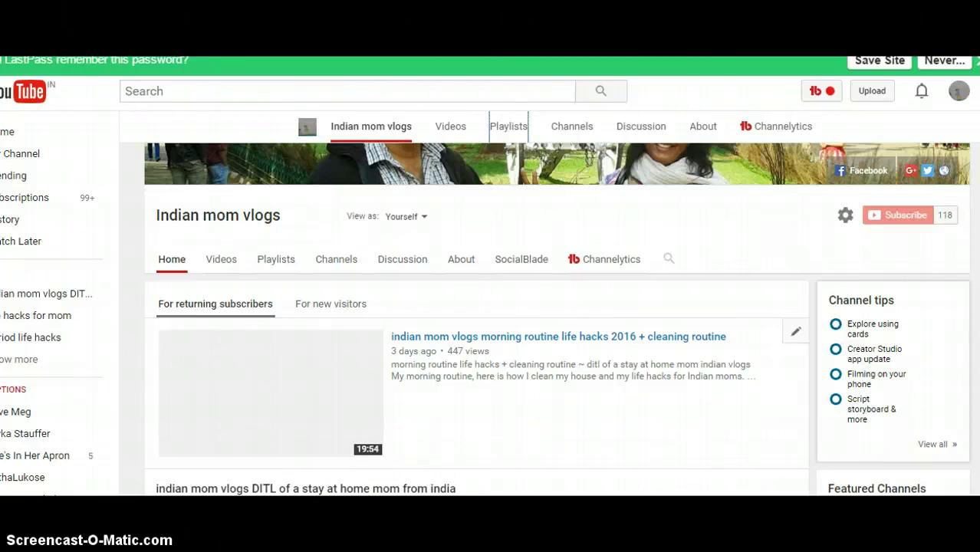
{"action": "scroll", "coordinate": [476, 319], "scroll_direction": "down", "scroll_amount": 1}
{"action": "scroll", "coordinate": [481, 319], "scroll_direction": "down", "scroll_amount": 2}
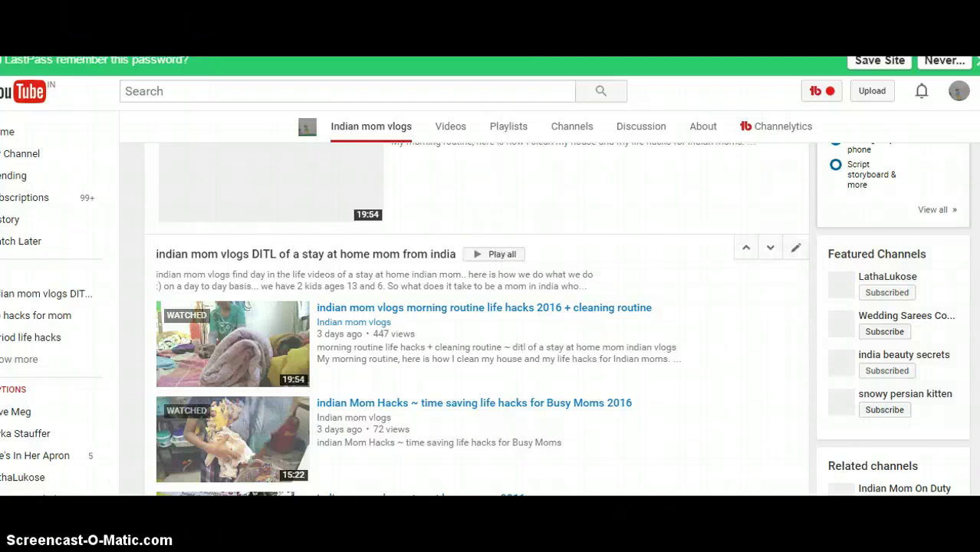
Step: View the created playlists of the Indian mom vlogs channel and return to its home page
{"action": "left_click", "coordinate": [508, 126]}
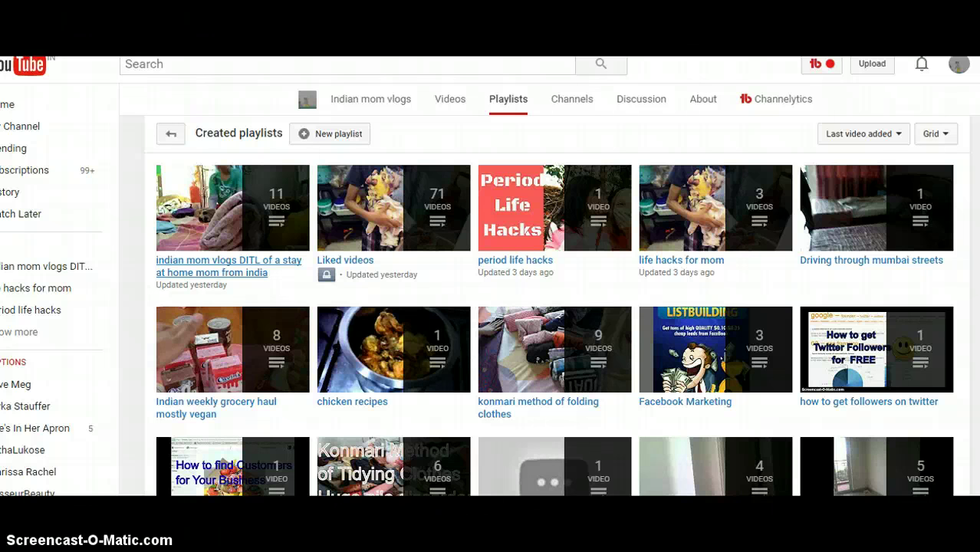
{"action": "key", "text": "alt+Left"}
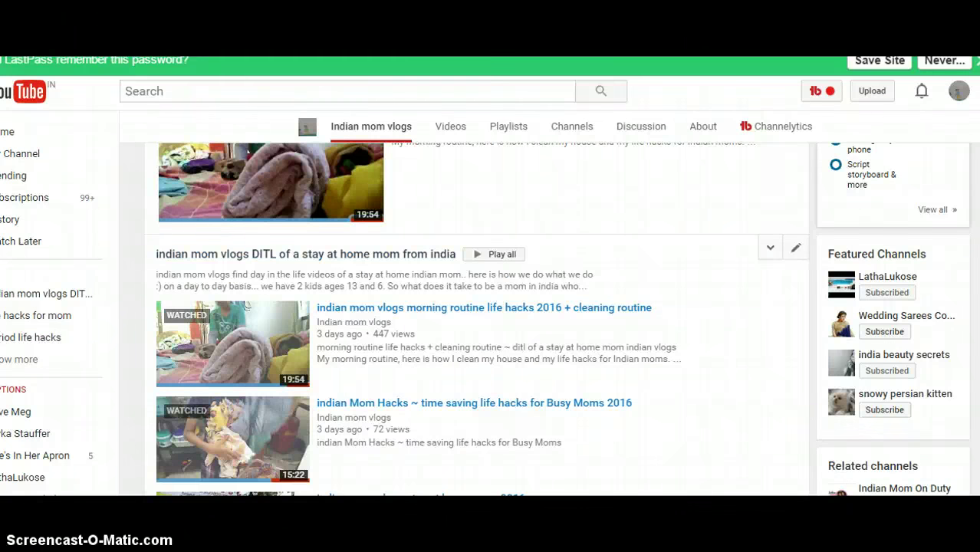
{"action": "key", "text": "alt+Right"}
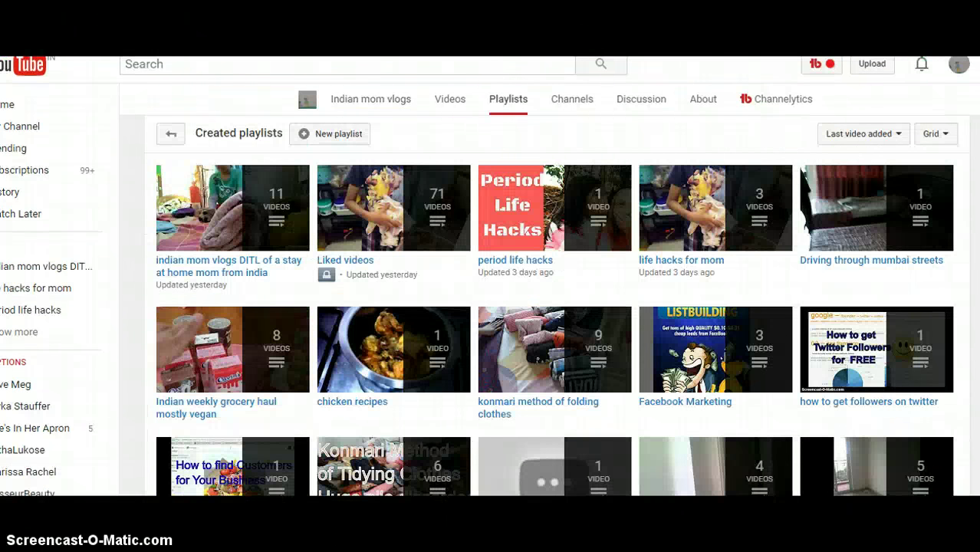
{"action": "key", "text": "alt+Left"}
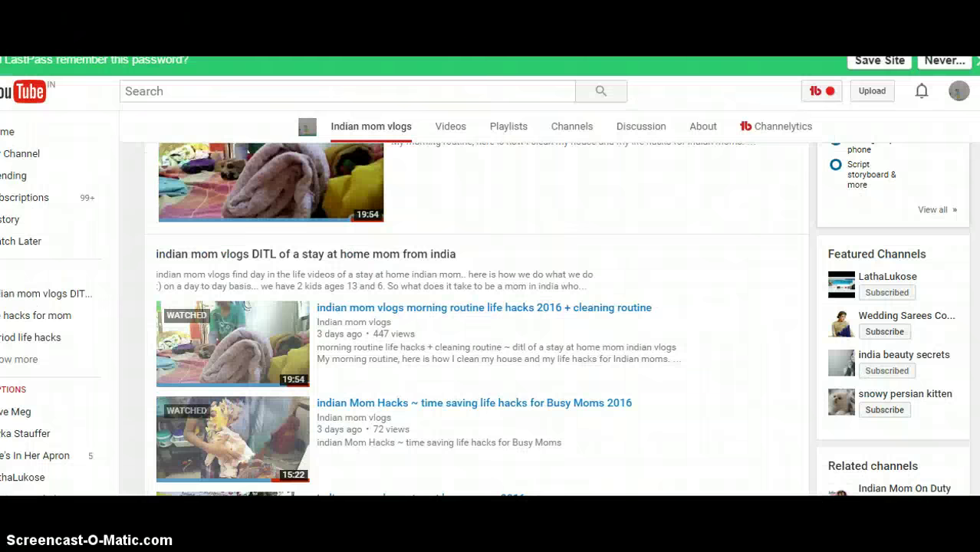
Step: Examine how the playlist, grocery haul and uploads sections are arranged on the Indian mom vlogs home page
{"action": "scroll", "coordinate": [483, 322], "scroll_direction": "down", "scroll_amount": 2}
{"action": "scroll", "coordinate": [475, 318], "scroll_direction": "down", "scroll_amount": 3}
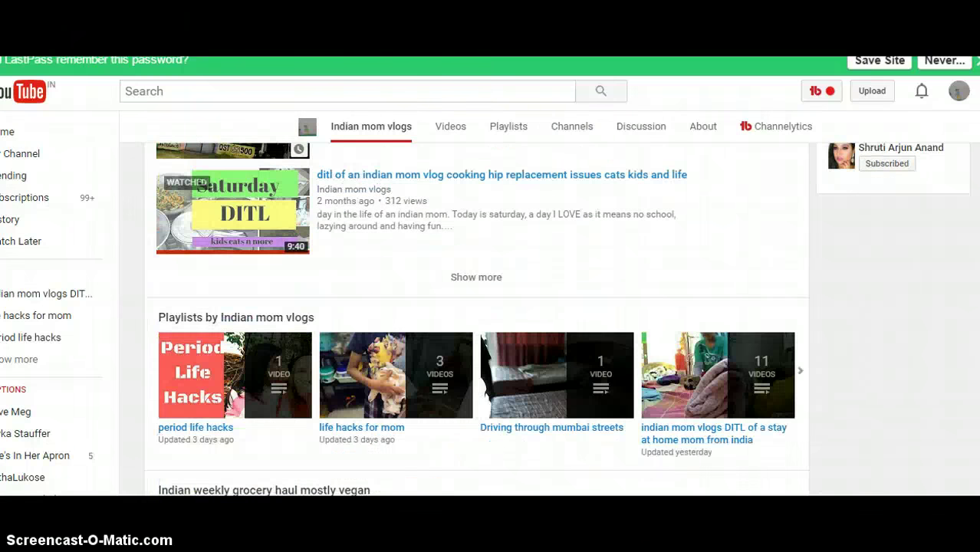
{"action": "scroll", "coordinate": [483, 318], "scroll_direction": "down", "scroll_amount": 3}
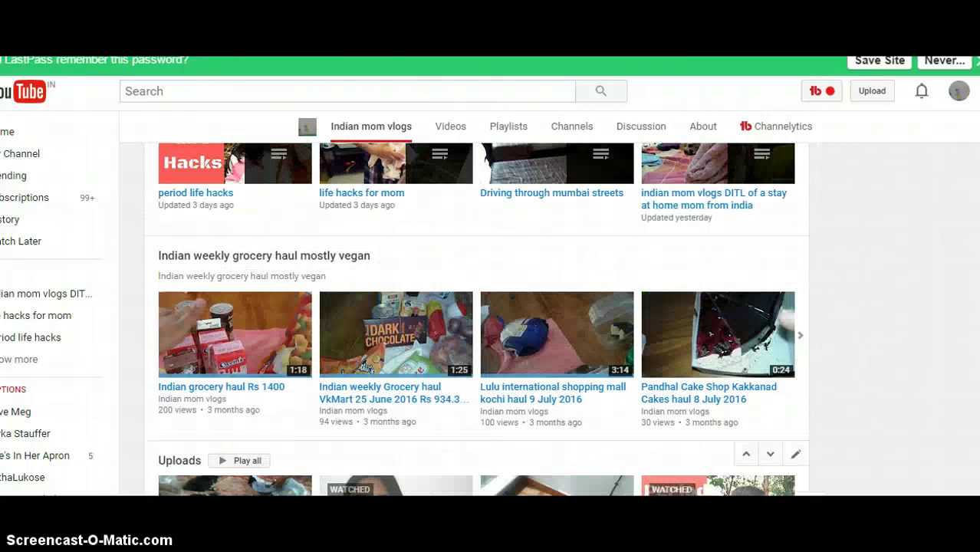
{"action": "scroll", "coordinate": [483, 319], "scroll_direction": "up", "scroll_amount": 4}
{"action": "scroll", "coordinate": [482, 318], "scroll_direction": "up", "scroll_amount": 5}
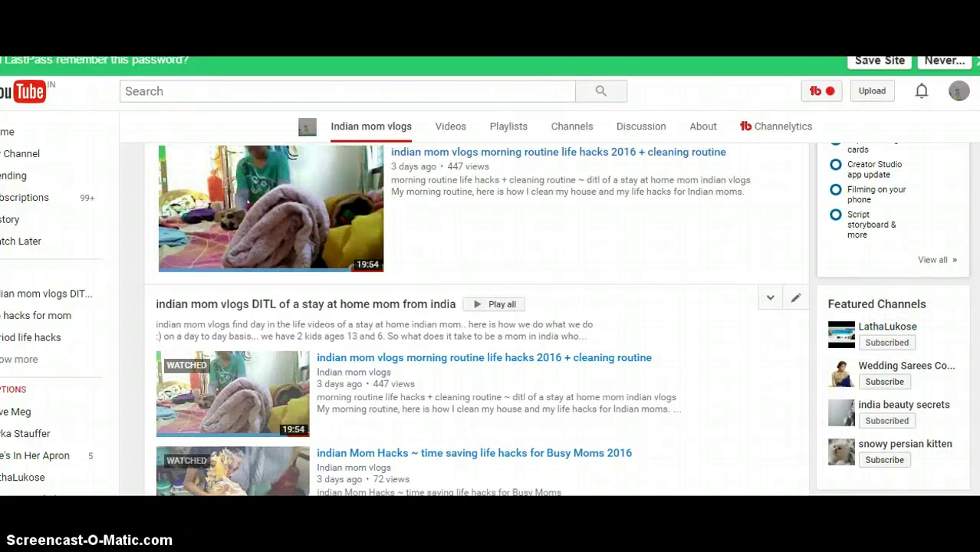
{"action": "scroll", "coordinate": [475, 318], "scroll_direction": "down", "scroll_amount": 4}
{"action": "scroll", "coordinate": [476, 318], "scroll_direction": "down", "scroll_amount": 4}
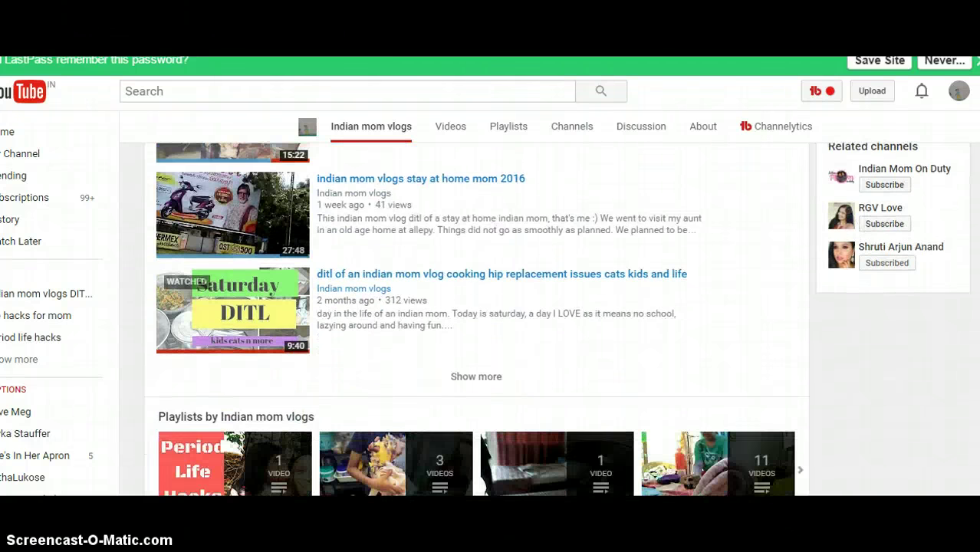
Step: Move the created playlists section above the DITL playlist section on the Indian mom vlogs home page
{"action": "scroll", "coordinate": [475, 318], "scroll_direction": "down", "scroll_amount": 15}
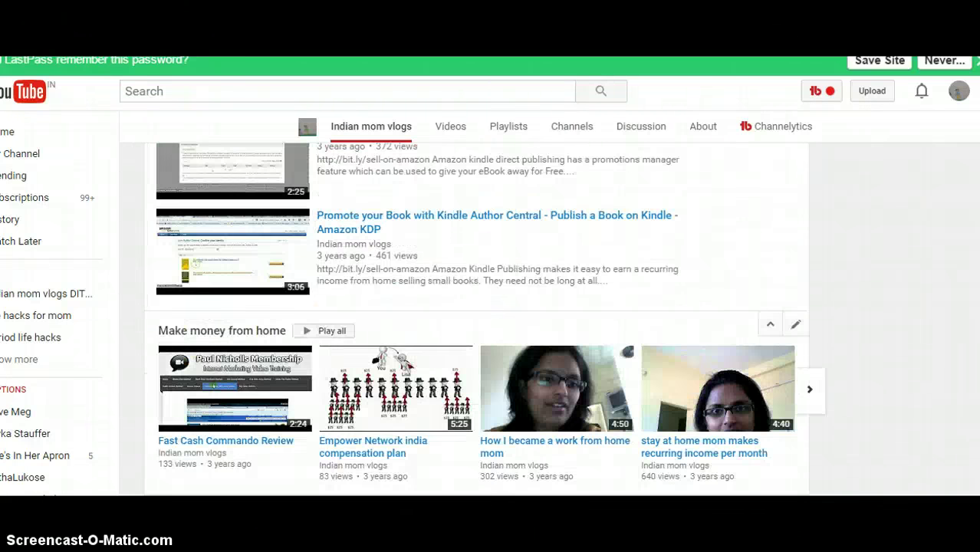
{"action": "scroll", "coordinate": [476, 318], "scroll_direction": "up", "scroll_amount": 20}
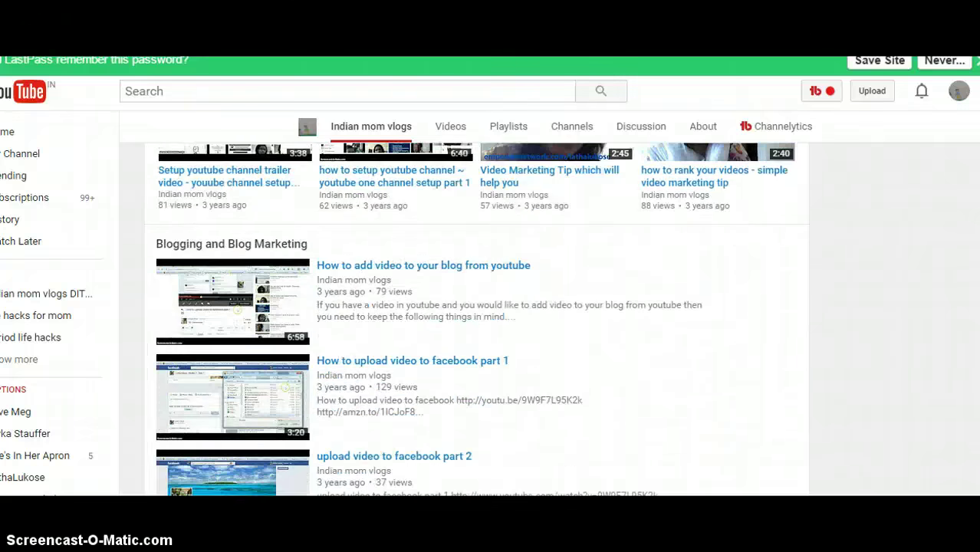
{"action": "scroll", "coordinate": [475, 318], "scroll_direction": "down", "scroll_amount": 2}
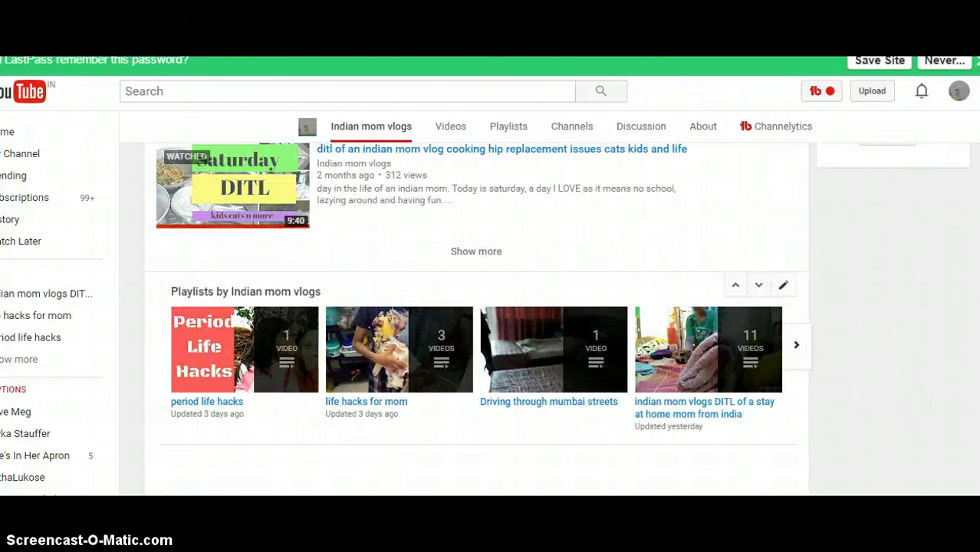
{"action": "left_click", "coordinate": [796, 284]}
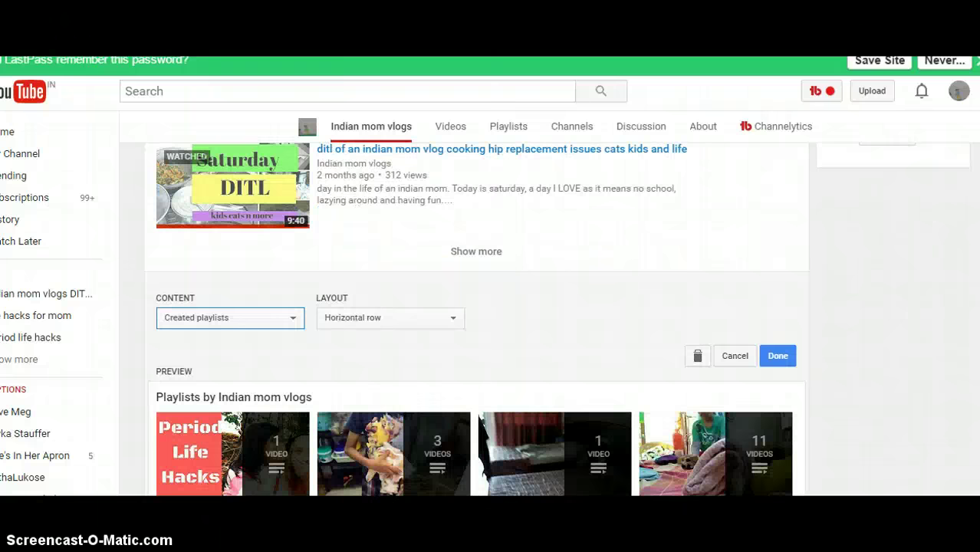
{"action": "scroll", "coordinate": [476, 318], "scroll_direction": "up", "scroll_amount": 8}
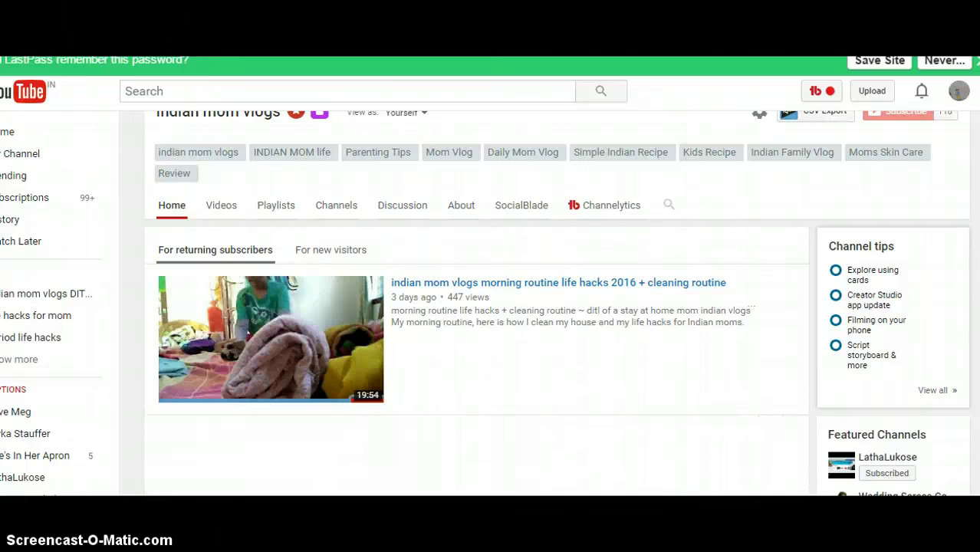
Step: Set the created playlists section's content to Single playlist and its layout to Vertical list
{"action": "left_click", "coordinate": [795, 428]}
{"action": "scroll", "coordinate": [475, 318], "scroll_direction": "down", "scroll_amount": 2}
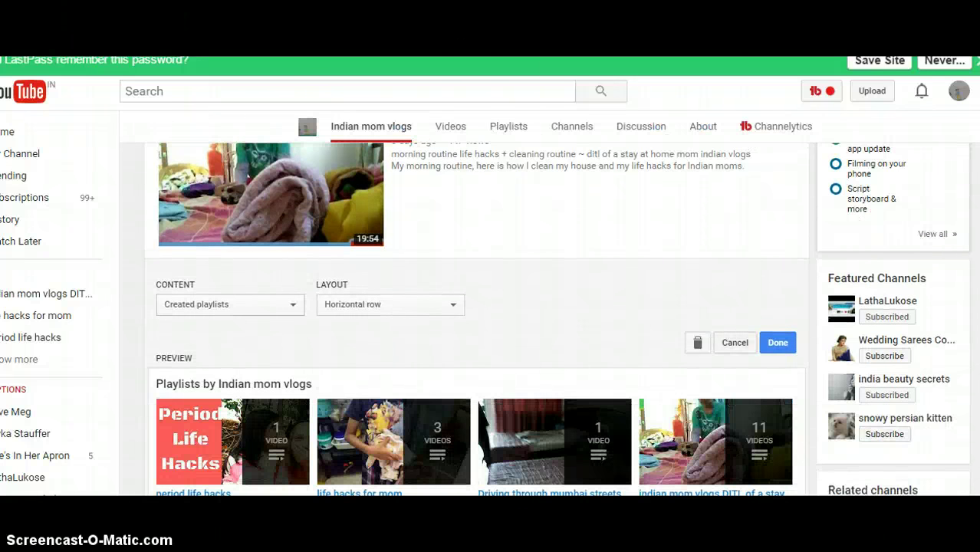
{"action": "left_click", "coordinate": [230, 304]}
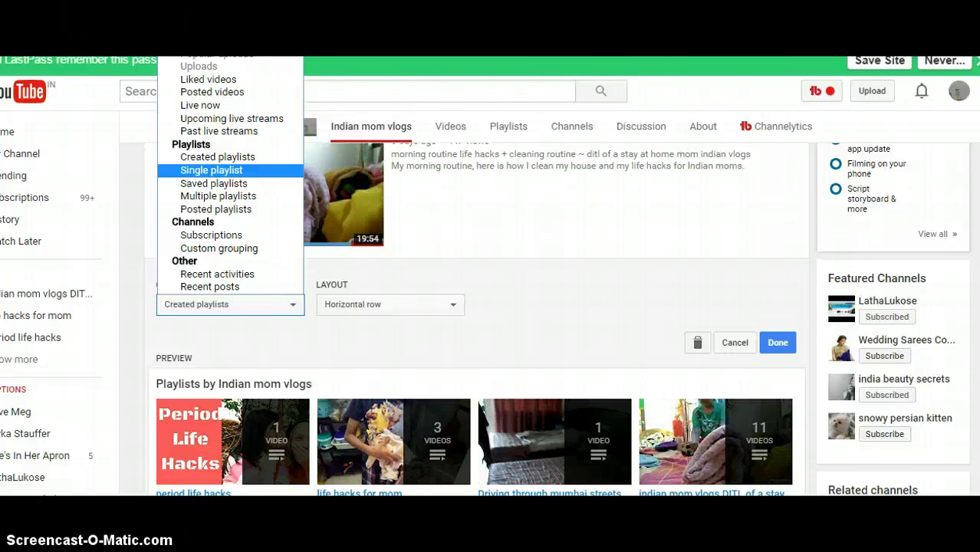
{"action": "key", "text": "Return"}
{"action": "key", "text": "Tab"}
{"action": "key", "text": "alt+Down"}
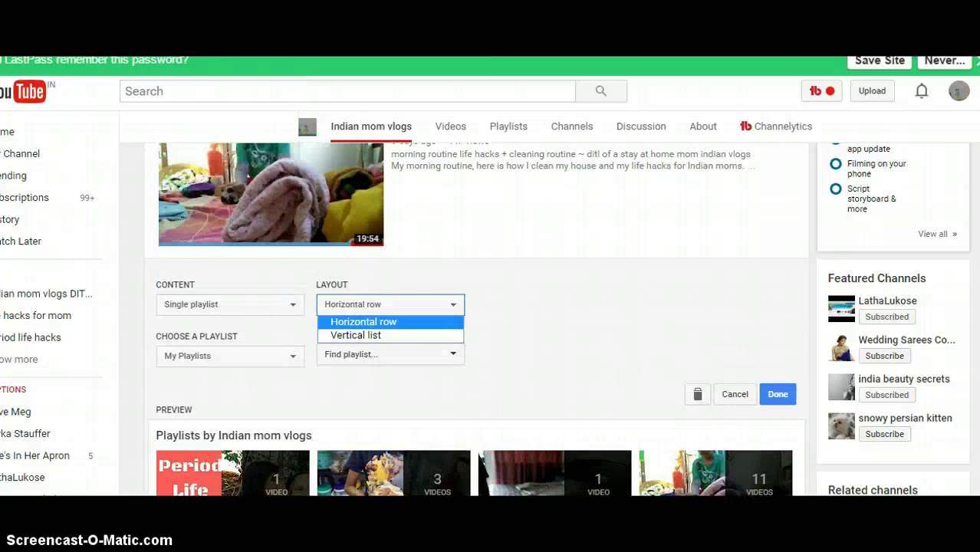
{"action": "key", "text": "Down"}
{"action": "key", "text": "Return"}
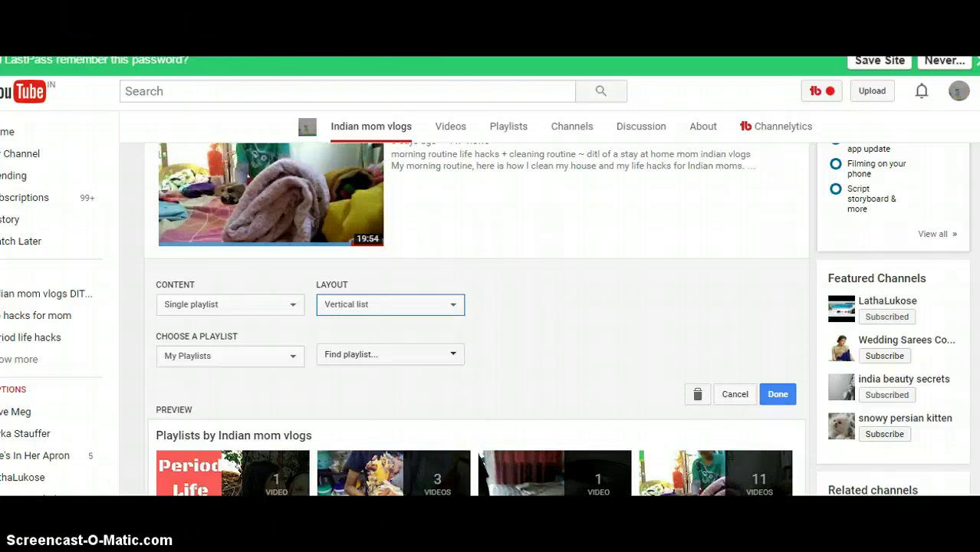
Step: Browse My Playlists as the section's source and locate the period life hacks playlist among the created playlists
{"action": "key", "text": "Tab"}
{"action": "key", "text": "alt+Down"}
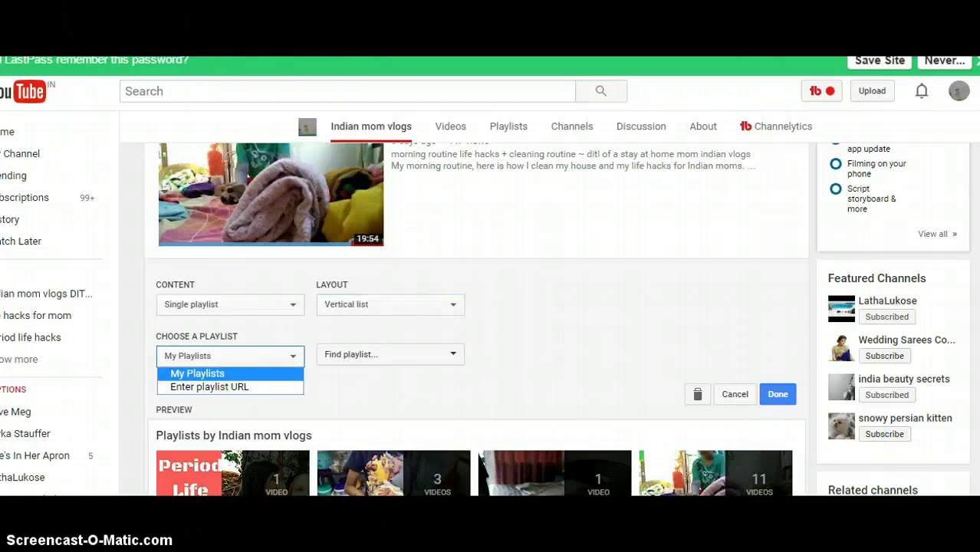
{"action": "key", "text": "Return"}
{"action": "key", "text": "Tab"}
{"action": "key", "text": "alt+Down"}
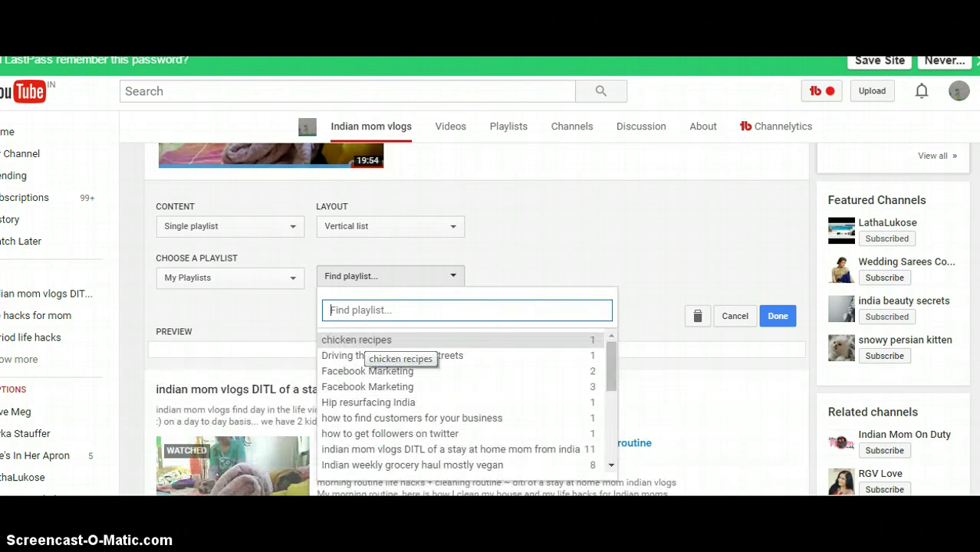
{"action": "key", "text": "Down"}
{"action": "key", "text": "Up"}
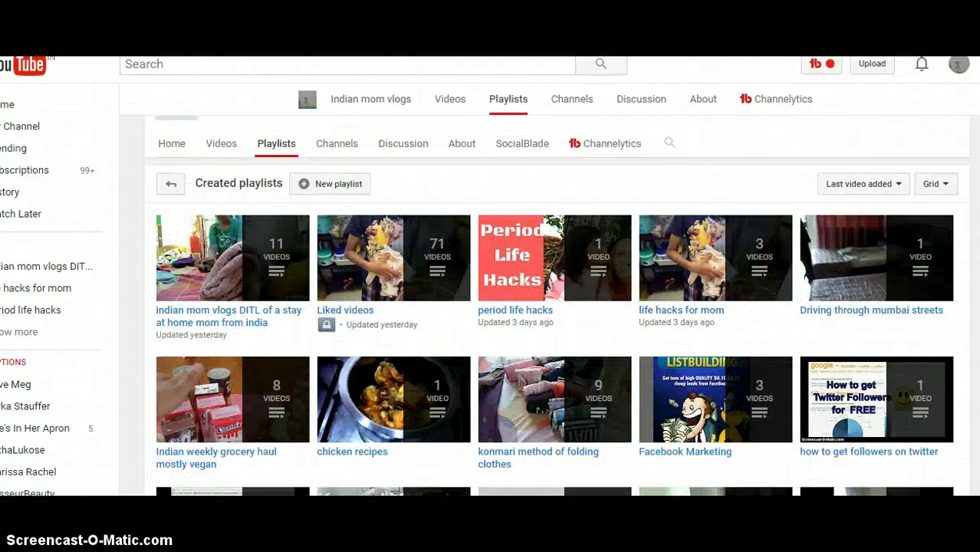
{"action": "right_click", "coordinate": [537, 312]}
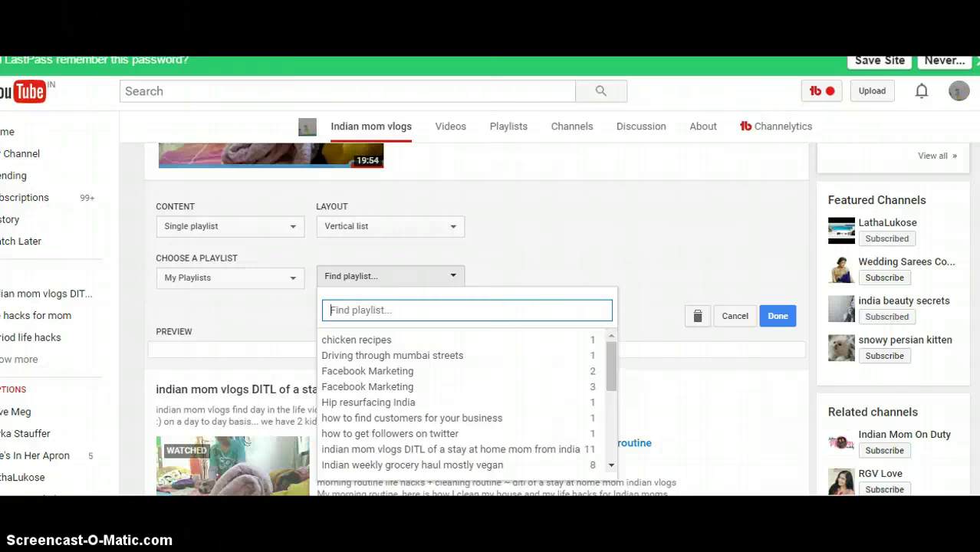
Step: Keep the section as a single playlist in a vertical list and try a pasted YouTube URL as its playlist source
{"action": "left_click", "coordinate": [230, 226]}
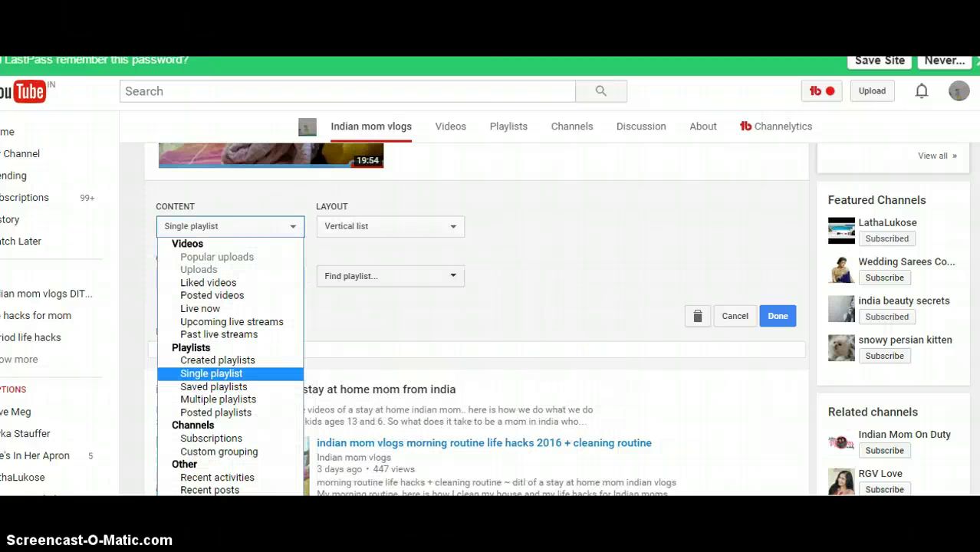
{"action": "left_click", "coordinate": [211, 373]}
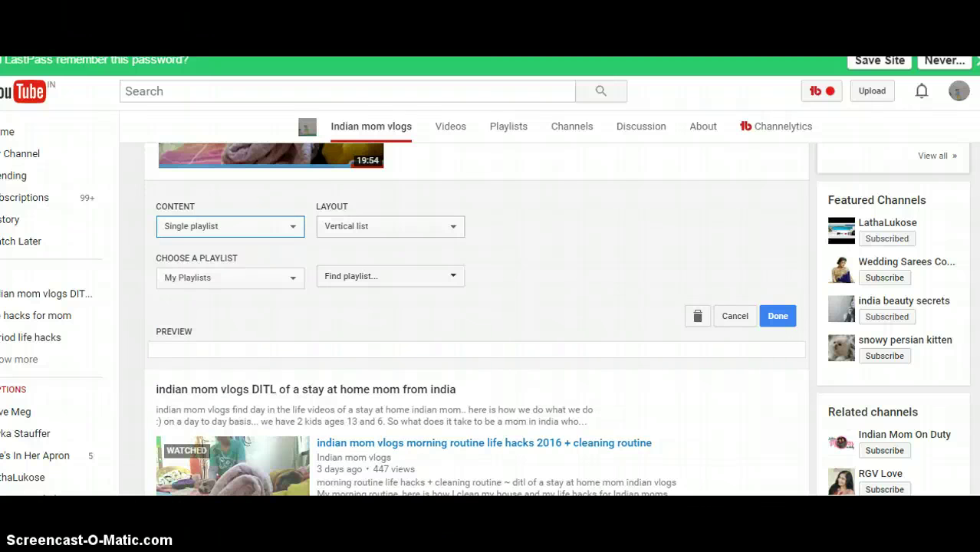
{"action": "left_click", "coordinate": [391, 226]}
{"action": "left_click", "coordinate": [360, 256]}
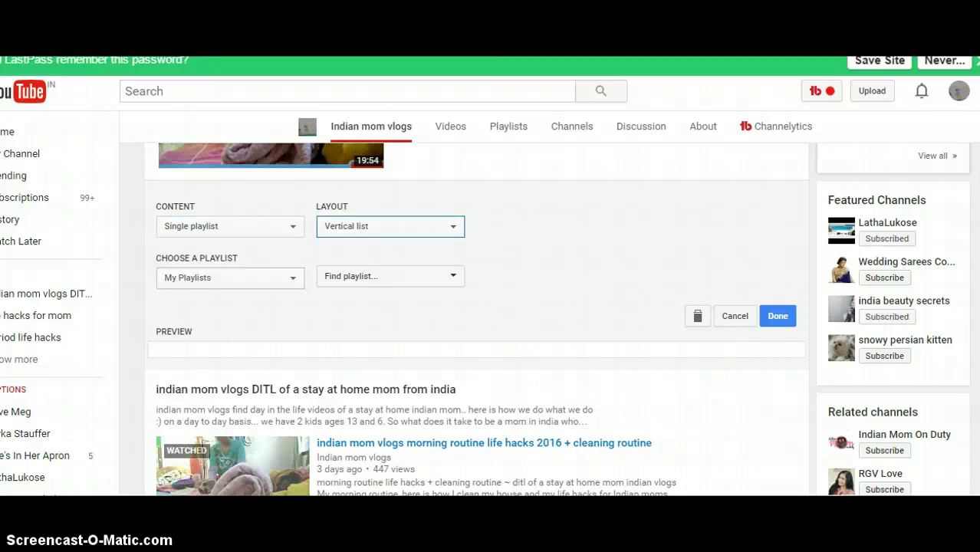
{"action": "left_click", "coordinate": [230, 278]}
{"action": "key", "text": "Down"}
{"action": "key", "text": "Up"}
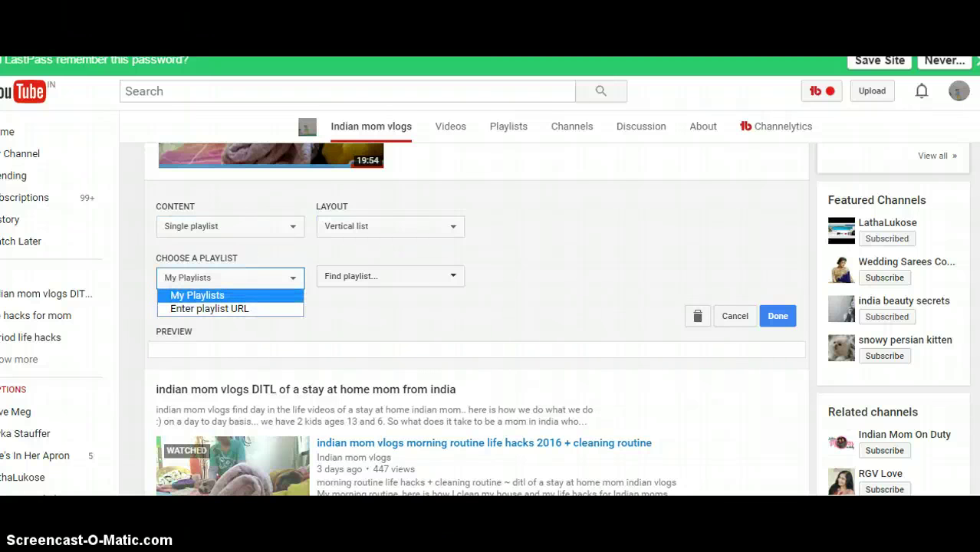
{"action": "key", "text": "Down"}
{"action": "key", "text": "Return"}
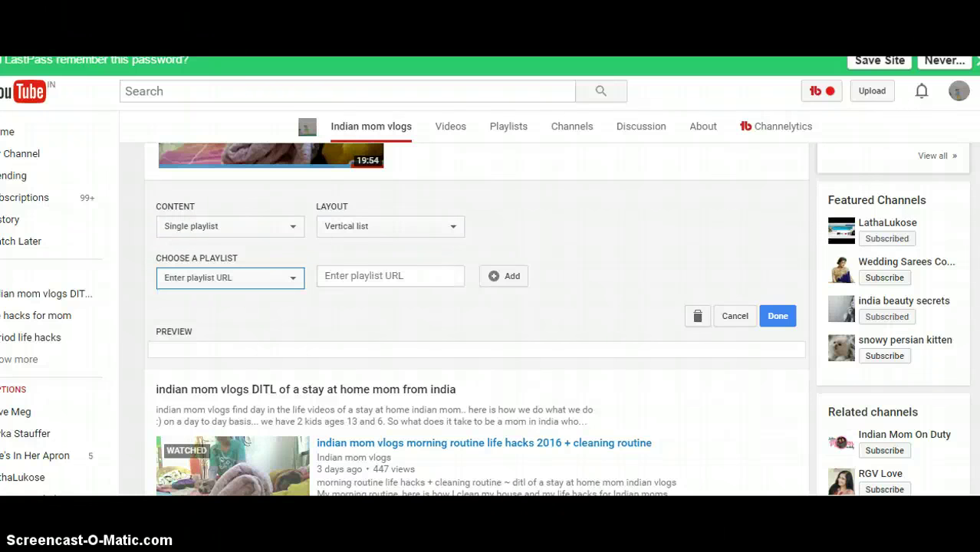
{"action": "left_click", "coordinate": [326, 276]}
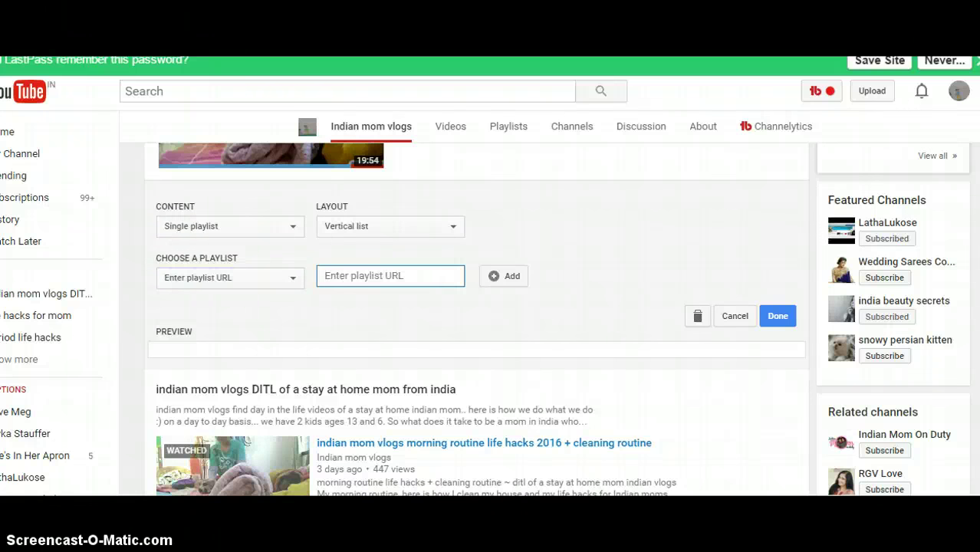
{"action": "right_click", "coordinate": [326, 276]}
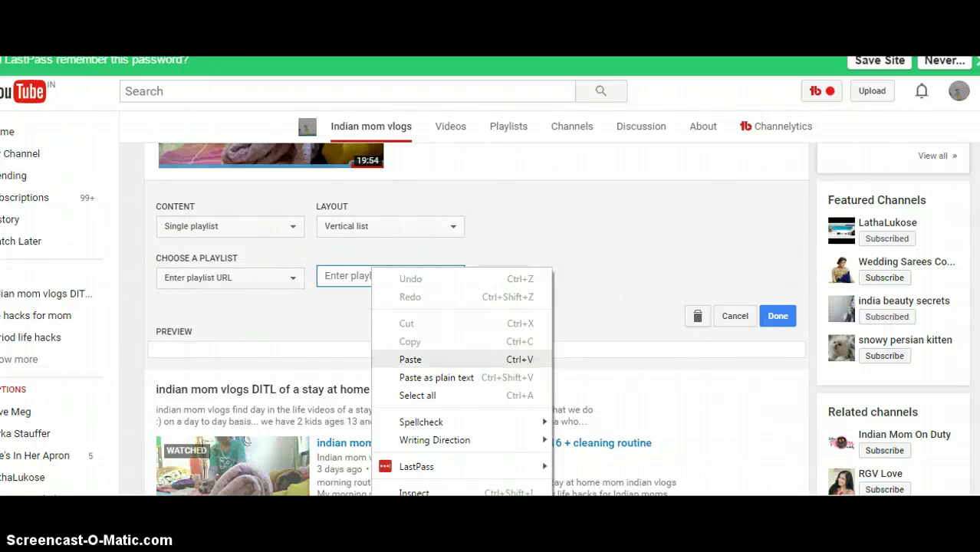
{"action": "left_click", "coordinate": [408, 358]}
Step: Choose the life hacks for mom playlist from My Playlists as the section's source and save the section
{"action": "key", "text": "shift+Tab"}
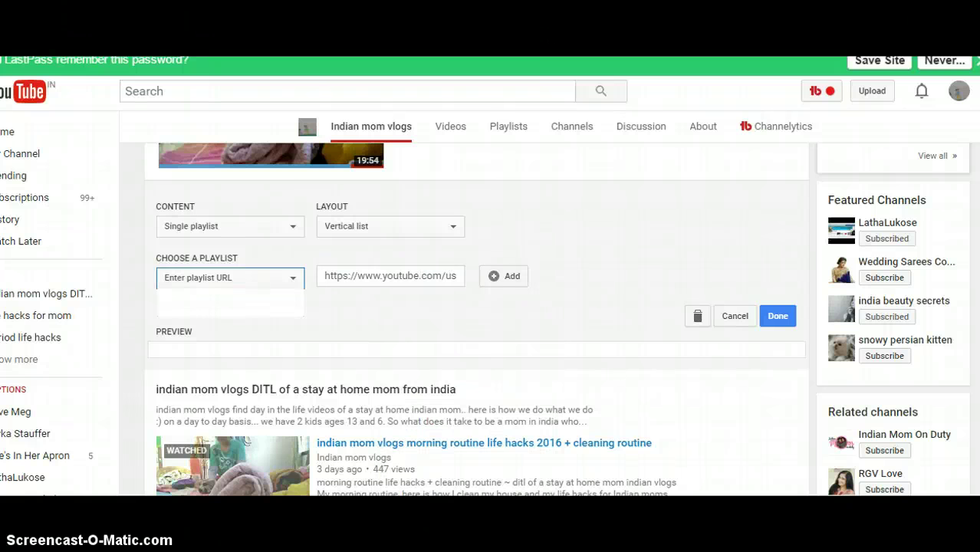
{"action": "key", "text": "alt+Down"}
{"action": "key", "text": "Return"}
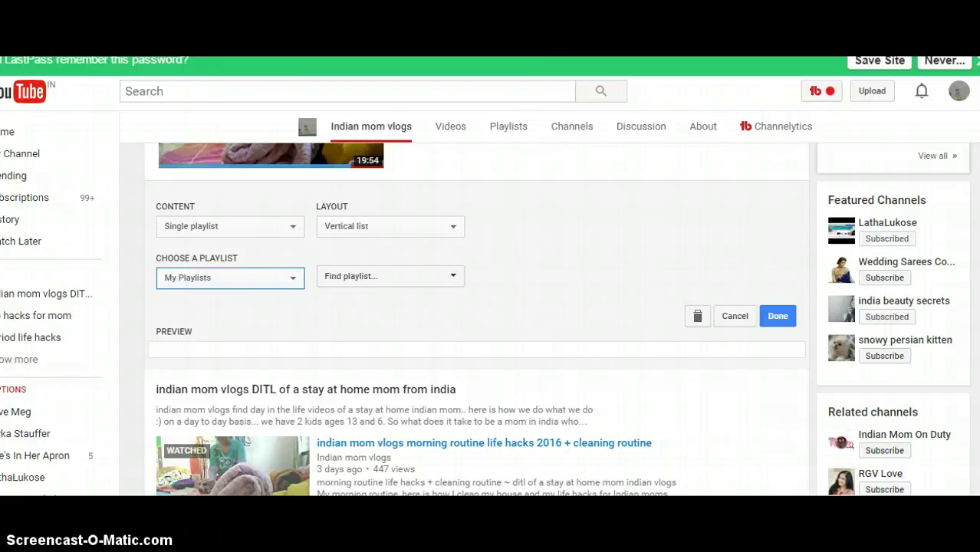
{"action": "key", "text": "Tab"}
{"action": "key", "text": "alt+Down"}
{"action": "key", "text": "Down"}
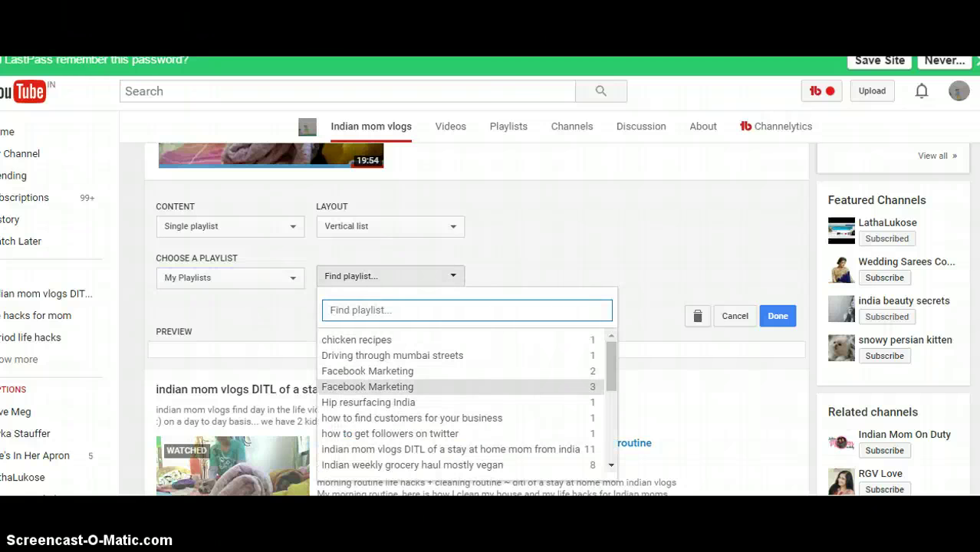
{"action": "key", "text": "Down"}
{"action": "key", "text": "Down"}
{"action": "key", "text": "Down"}
{"action": "key", "text": "Down"}
{"action": "key", "text": "Down"}
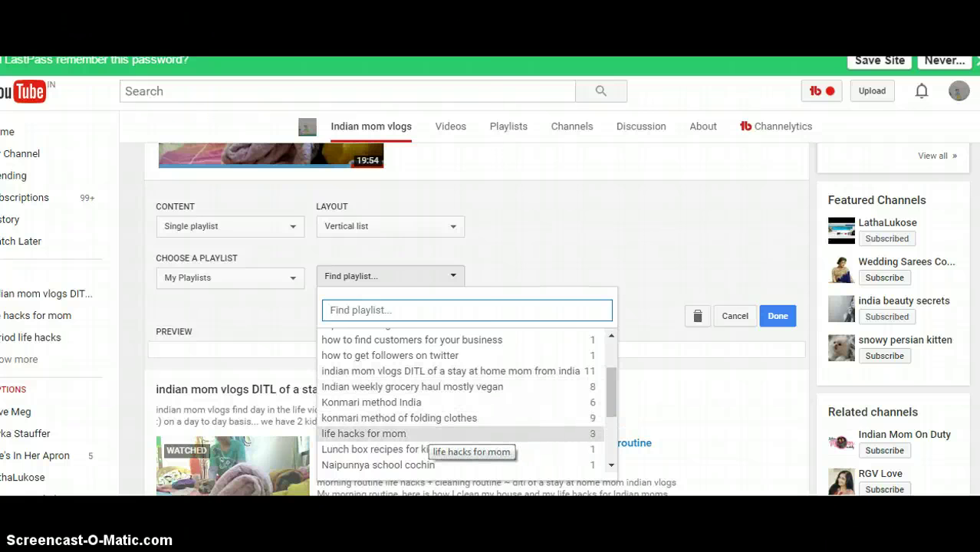
{"action": "left_click", "coordinate": [422, 434]}
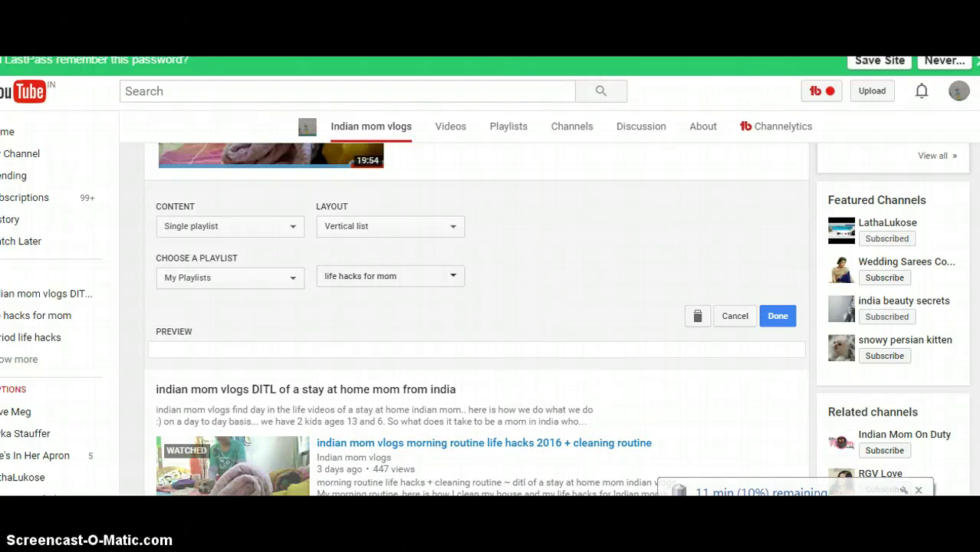
{"action": "left_click", "coordinate": [777, 316]}
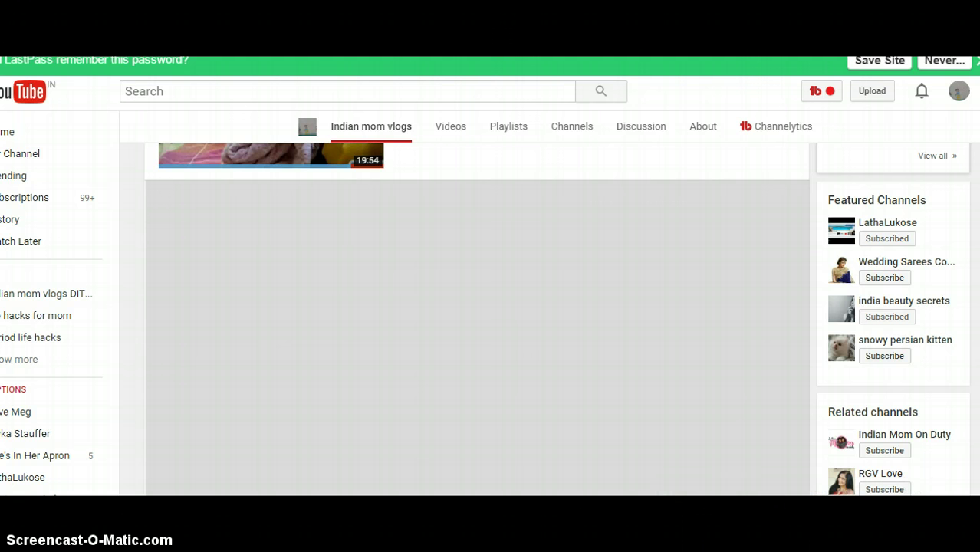
Step: Examine the home page order of the featured video, the edited section and the DITL playlist section
{"action": "scroll", "coordinate": [477, 319], "scroll_direction": "down", "scroll_amount": 3}
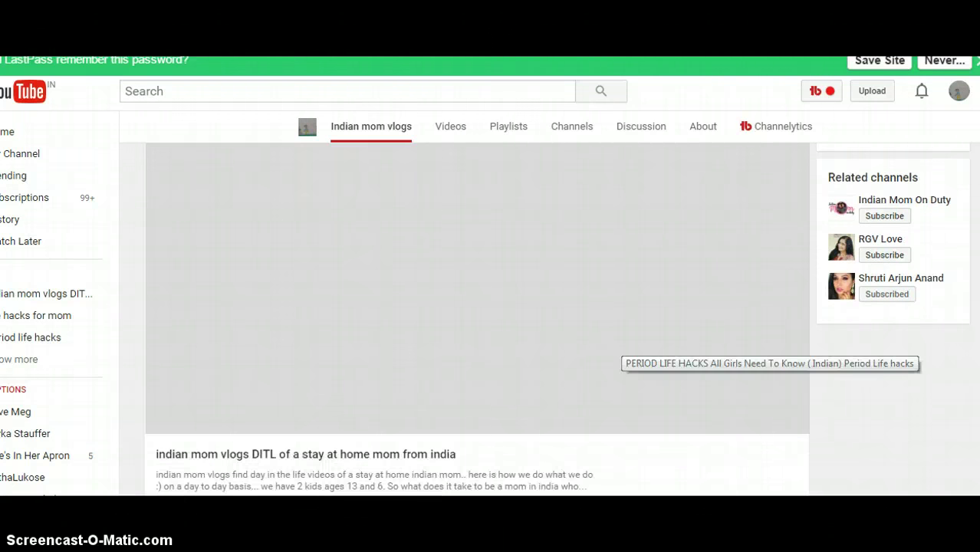
{"action": "scroll", "coordinate": [477, 319], "scroll_direction": "up", "scroll_amount": 3}
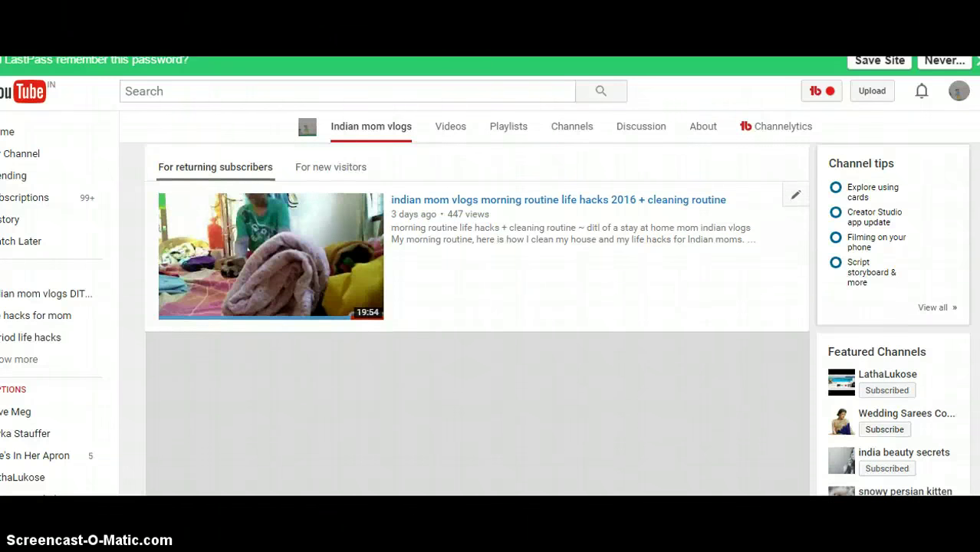
{"action": "scroll", "coordinate": [477, 319], "scroll_direction": "down", "scroll_amount": 4}
{"action": "scroll", "coordinate": [477, 319], "scroll_direction": "down", "scroll_amount": 3}
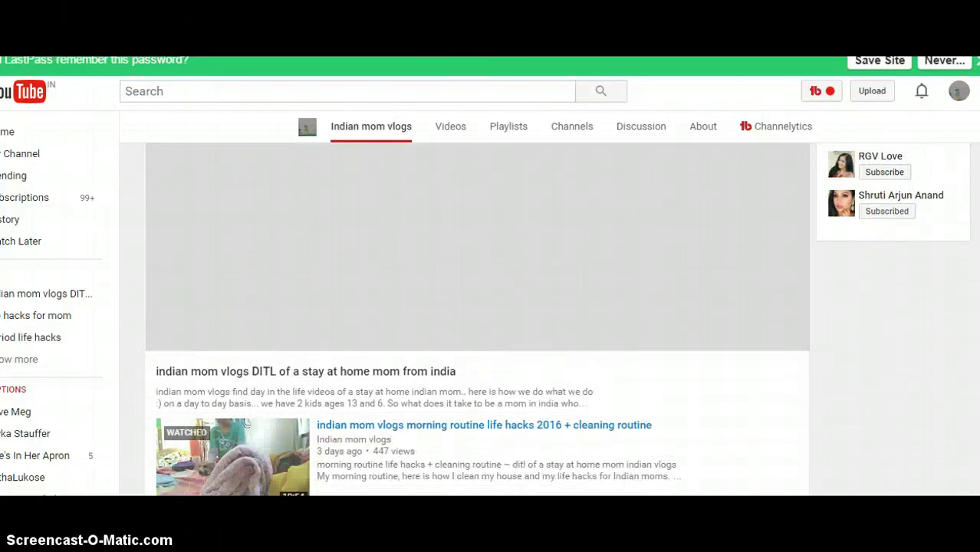
{"action": "scroll", "coordinate": [477, 319], "scroll_direction": "up", "scroll_amount": 3}
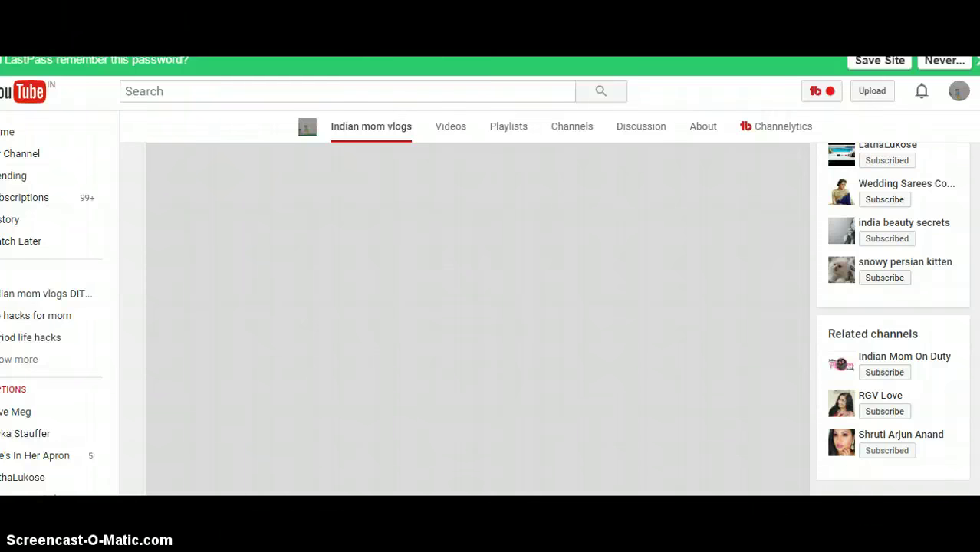
{"action": "scroll", "coordinate": [477, 318], "scroll_direction": "up", "scroll_amount": 2}
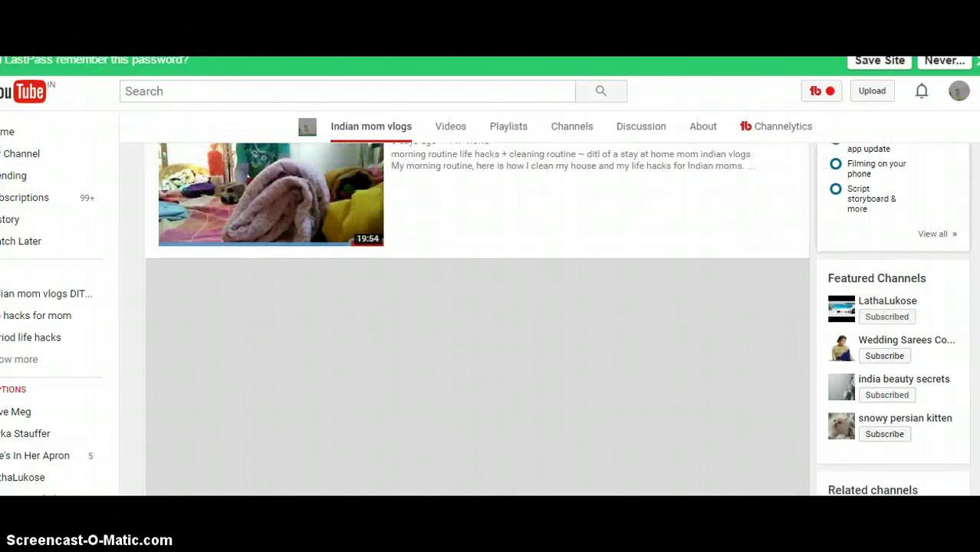
{"action": "scroll", "coordinate": [476, 319], "scroll_direction": "up", "scroll_amount": 2}
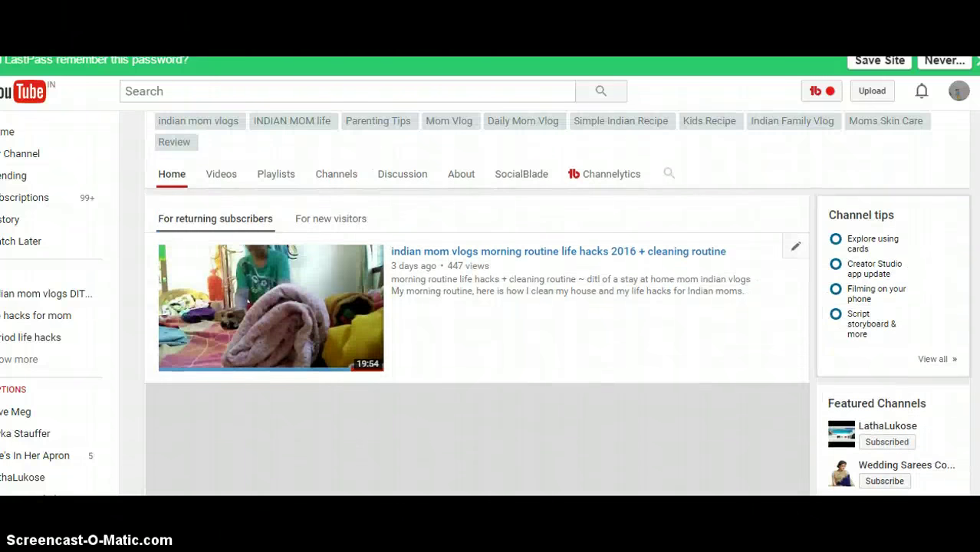
{"action": "scroll", "coordinate": [247, 271], "scroll_direction": "down", "scroll_amount": 4}
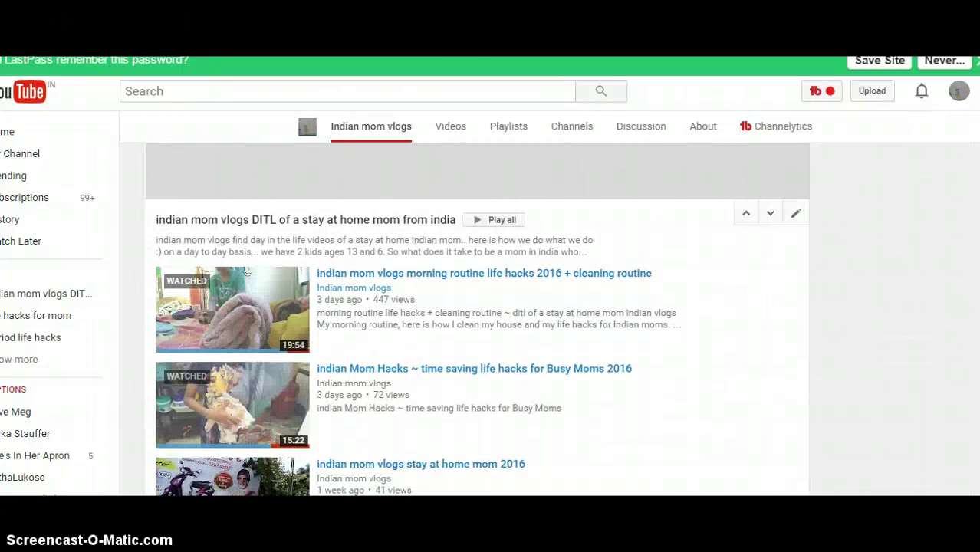
{"action": "scroll", "coordinate": [246, 270], "scroll_direction": "down", "scroll_amount": 5}
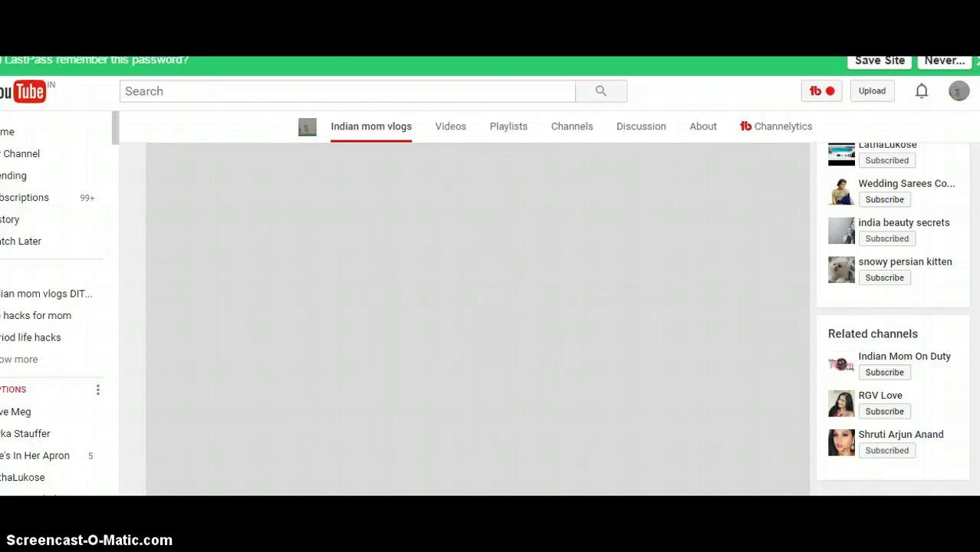
{"action": "scroll", "coordinate": [475, 318], "scroll_direction": "up", "scroll_amount": 1}
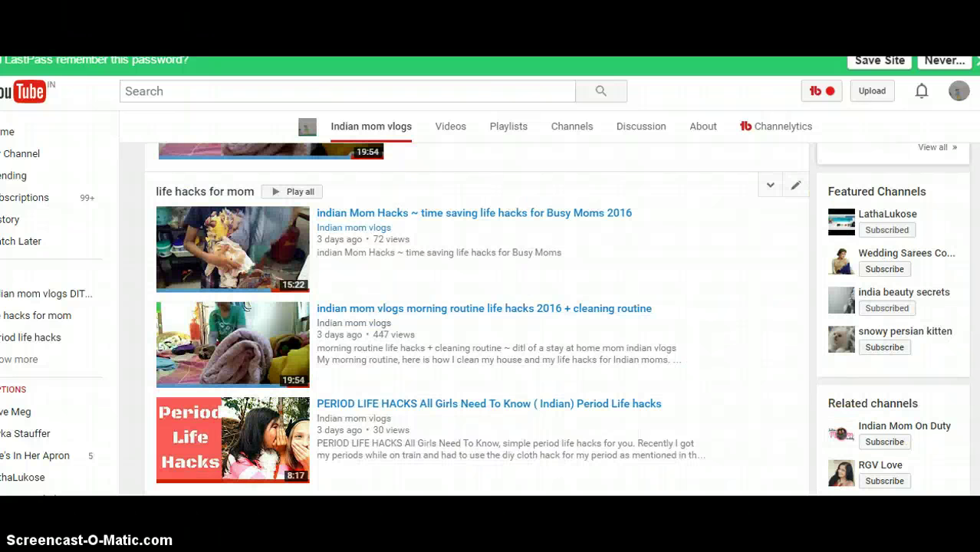
Step: Move the DITL of a stay at home mom playlist section above the life hacks for mom section
{"action": "scroll", "coordinate": [475, 318], "scroll_direction": "down", "scroll_amount": 1}
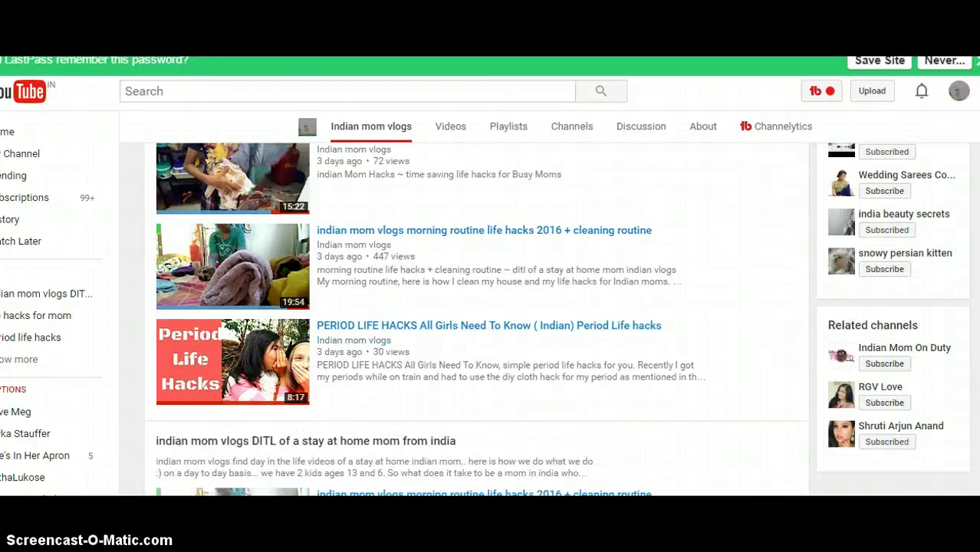
{"action": "scroll", "coordinate": [476, 318], "scroll_direction": "up", "scroll_amount": 2}
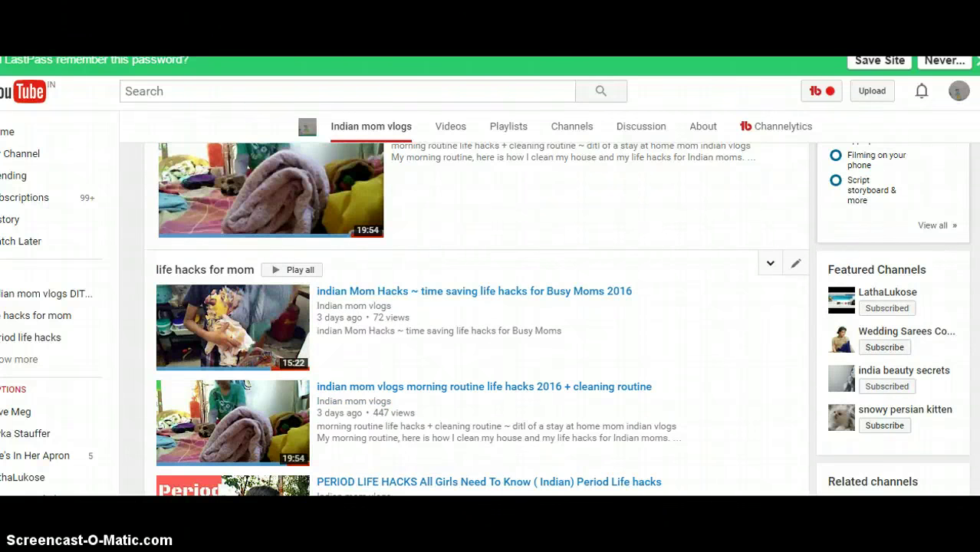
{"action": "scroll", "coordinate": [475, 318], "scroll_direction": "down", "scroll_amount": 3}
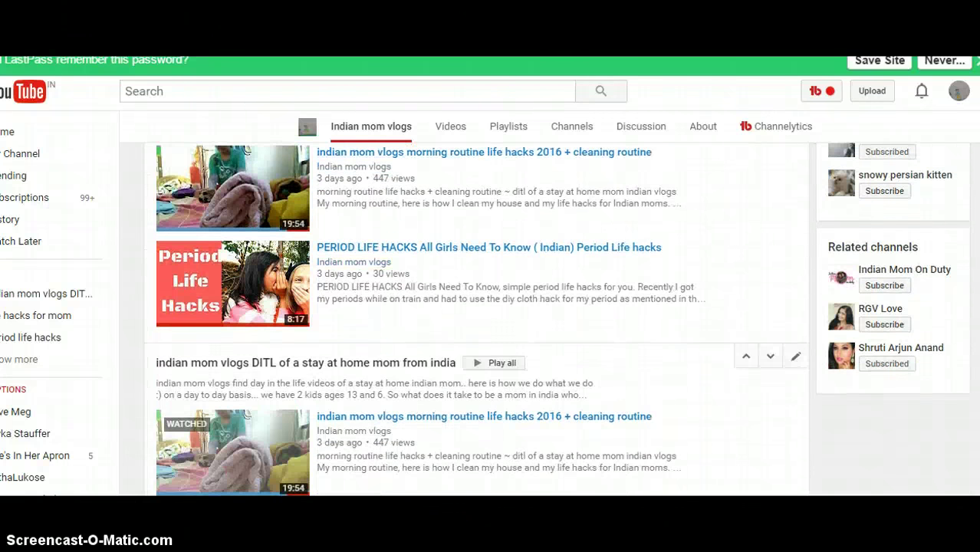
{"action": "scroll", "coordinate": [475, 318], "scroll_direction": "up", "scroll_amount": 3}
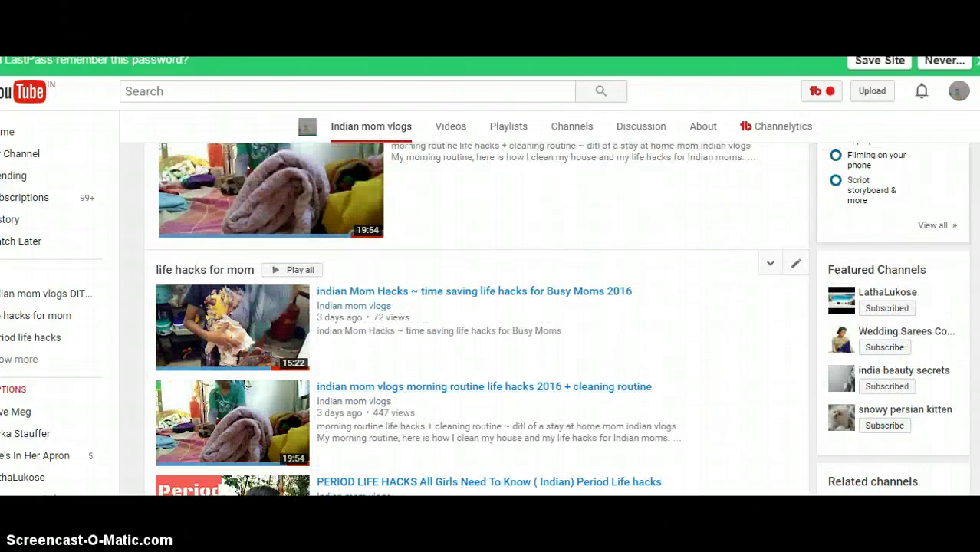
{"action": "scroll", "coordinate": [475, 319], "scroll_direction": "down", "scroll_amount": 4}
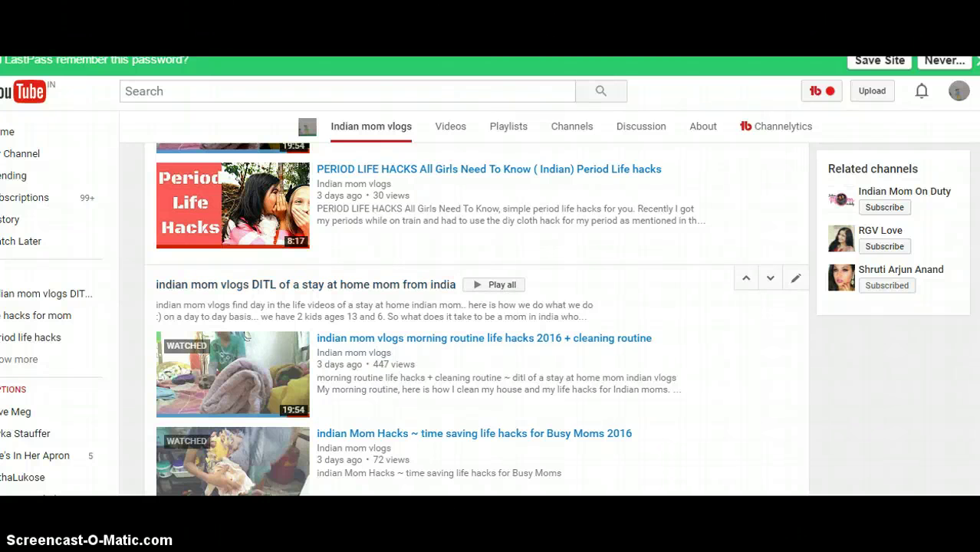
{"action": "left_click", "coordinate": [745, 277]}
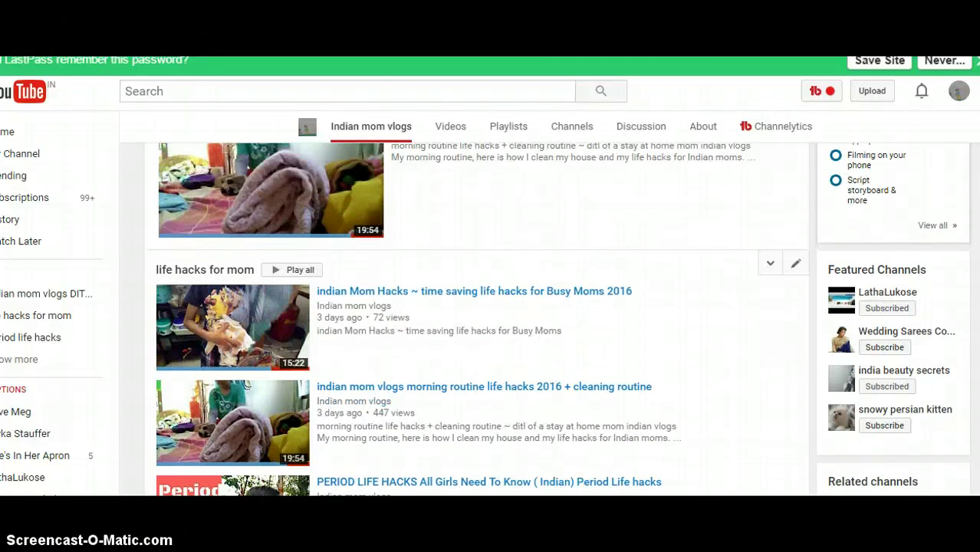
{"action": "scroll", "coordinate": [475, 318], "scroll_direction": "down", "scroll_amount": 5}
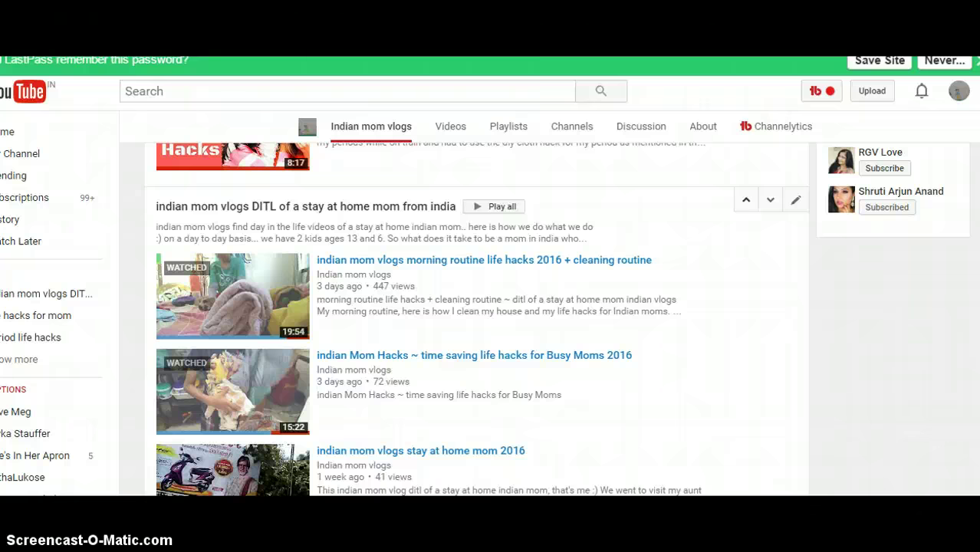
{"action": "left_click", "coordinate": [745, 200]}
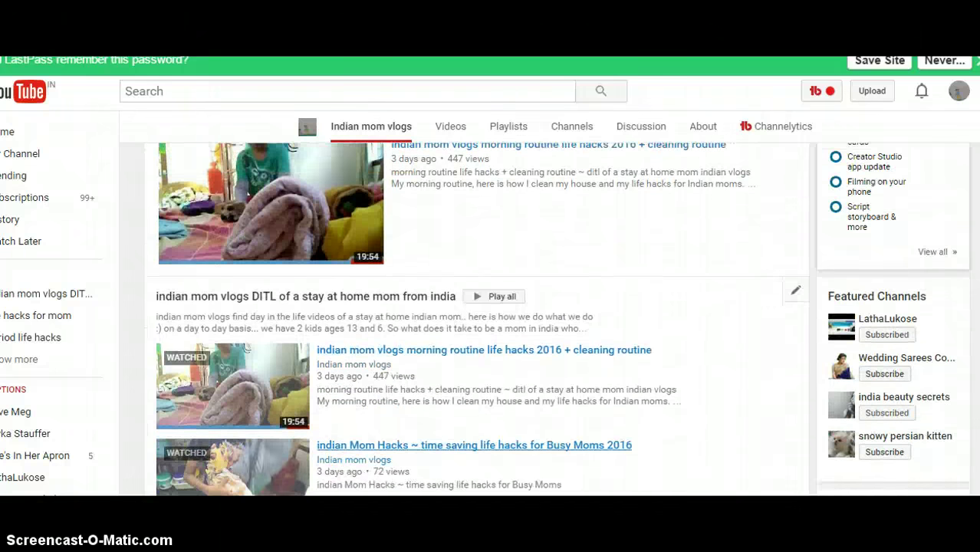
{"action": "scroll", "coordinate": [475, 307], "scroll_direction": "up", "scroll_amount": 1}
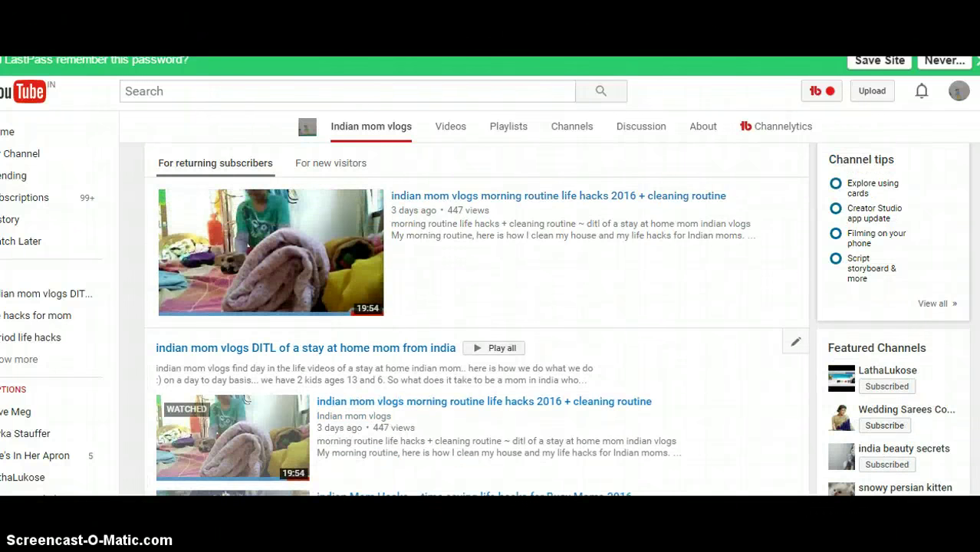
Step: Move the Video Marketing section up one place on the home page, above the Uploads section
{"action": "scroll", "coordinate": [475, 306], "scroll_direction": "down", "scroll_amount": 4}
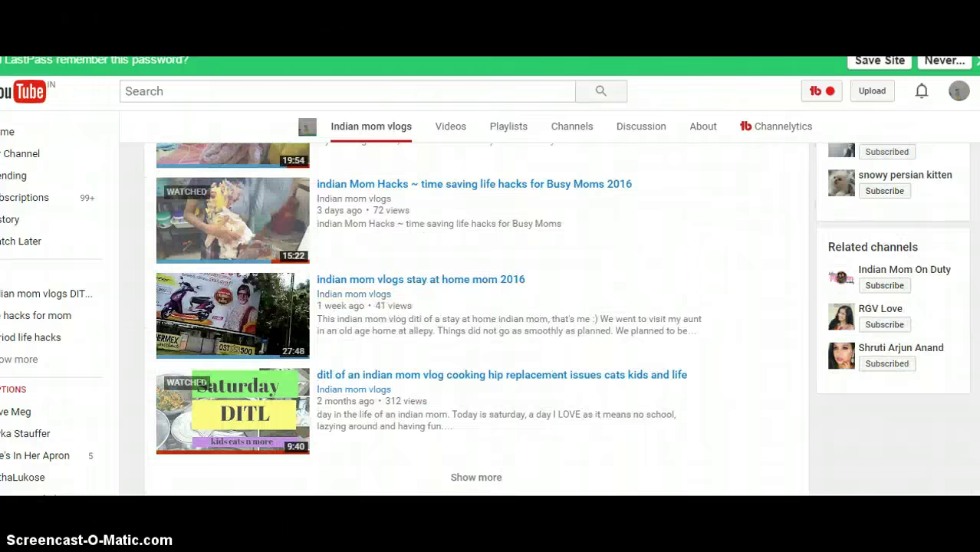
{"action": "scroll", "coordinate": [245, 476], "scroll_direction": "down", "scroll_amount": 2}
{"action": "scroll", "coordinate": [475, 322], "scroll_direction": "down", "scroll_amount": 3}
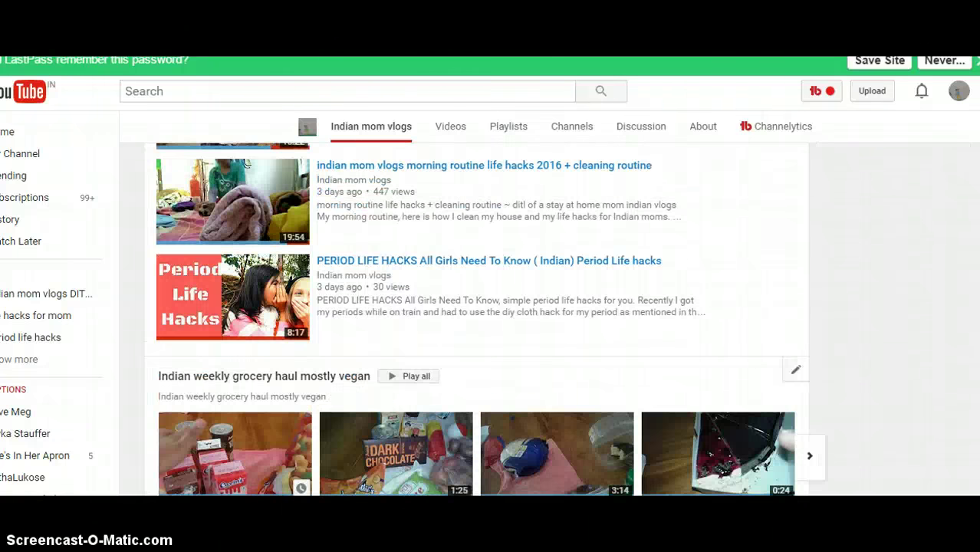
{"action": "scroll", "coordinate": [475, 322], "scroll_direction": "down", "scroll_amount": 5}
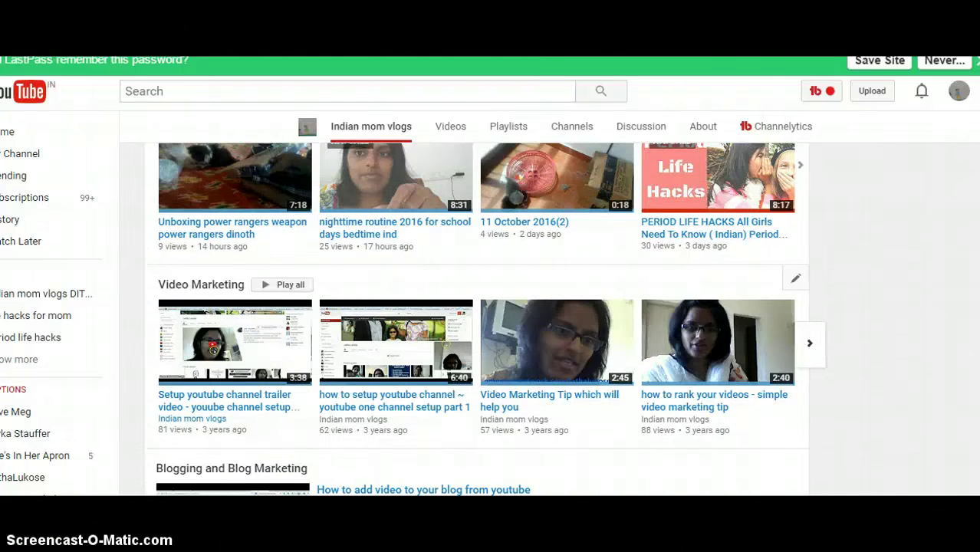
{"action": "scroll", "coordinate": [475, 322], "scroll_direction": "up", "scroll_amount": 3}
{"action": "scroll", "coordinate": [475, 322], "scroll_direction": "down", "scroll_amount": 1}
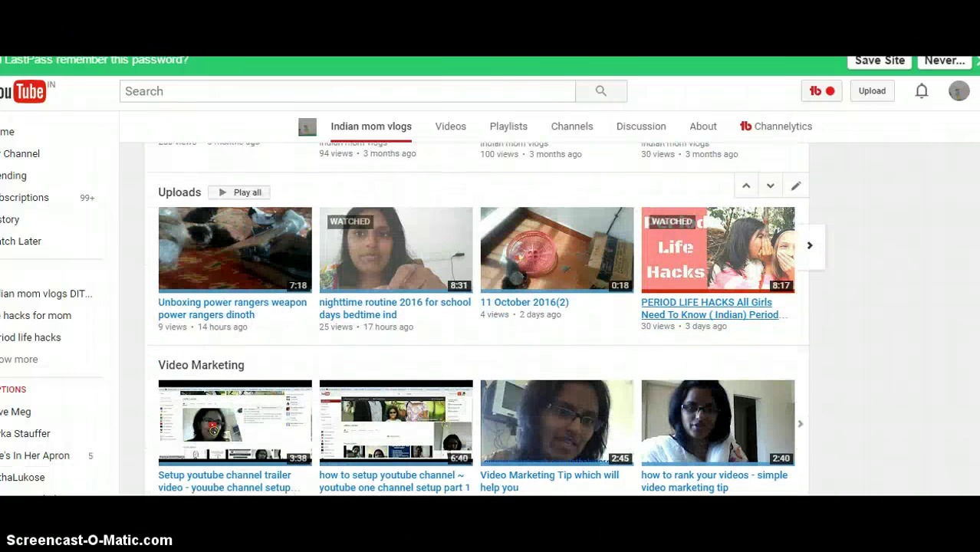
{"action": "scroll", "coordinate": [475, 322], "scroll_direction": "down", "scroll_amount": 1}
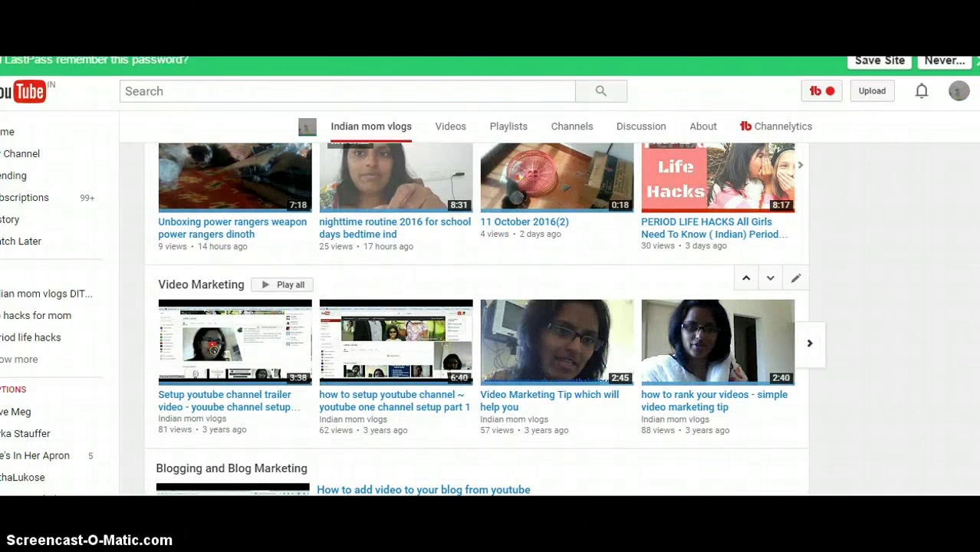
{"action": "left_click", "coordinate": [745, 277]}
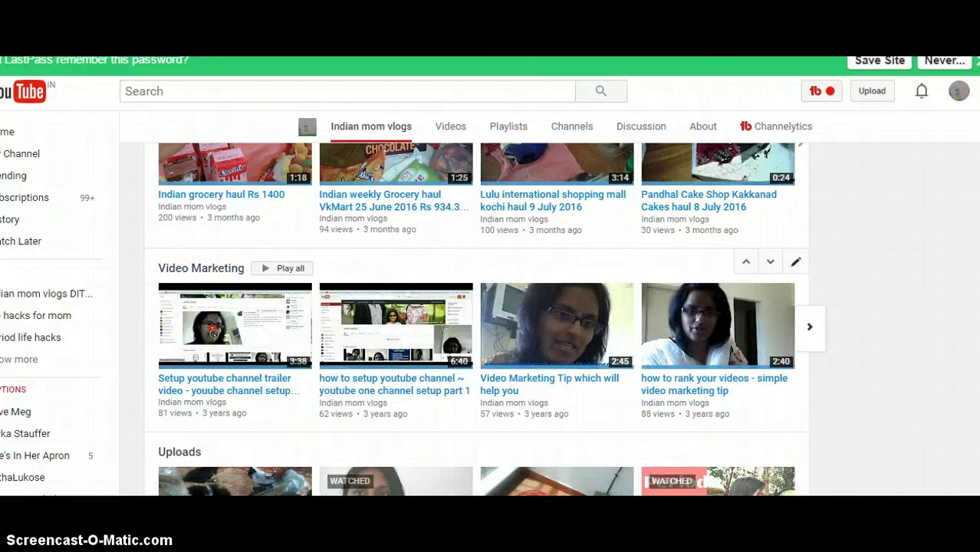
Step: Replace the Video Marketing section's playlist with period life hacks from My Playlists and save the section
{"action": "left_click", "coordinate": [795, 261]}
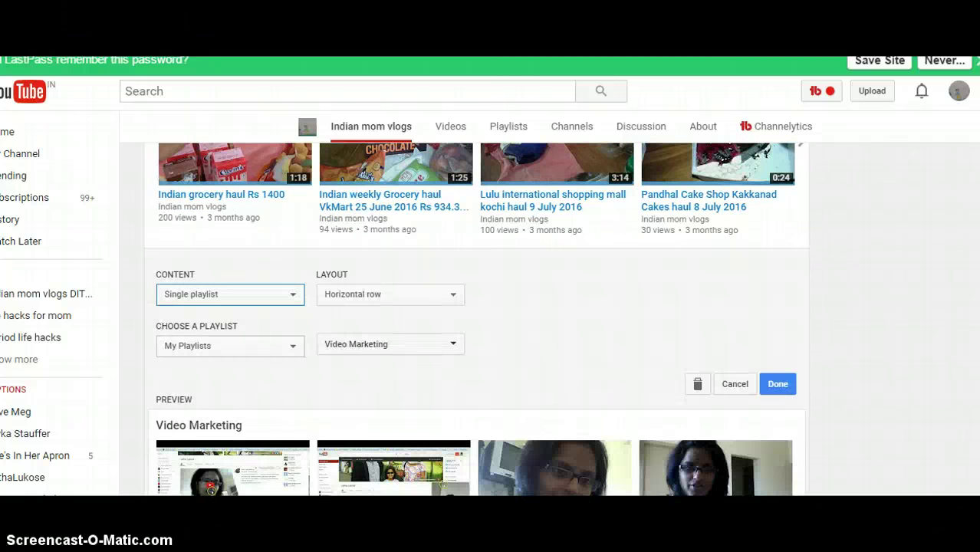
{"action": "left_click", "coordinate": [230, 346]}
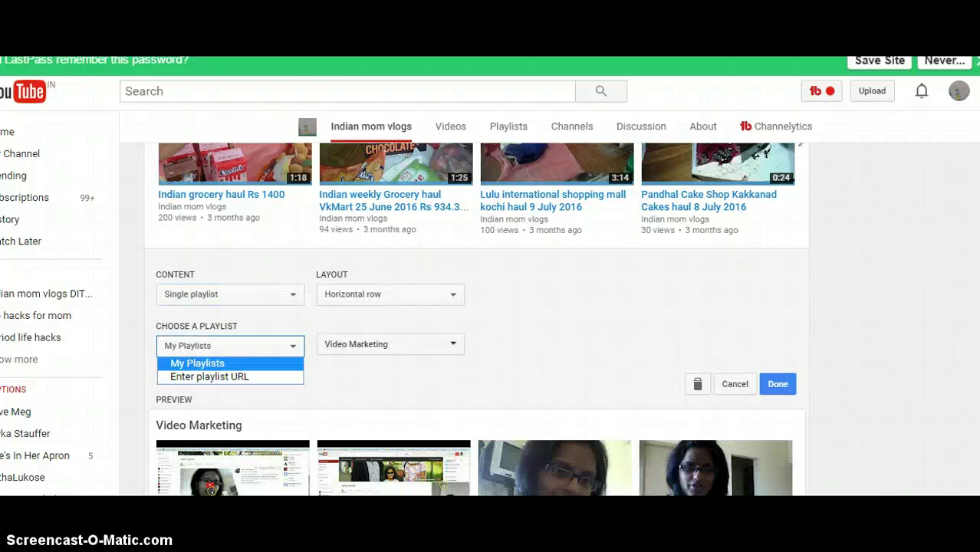
{"action": "key", "text": "Return"}
{"action": "key", "text": "Tab"}
{"action": "key", "text": "Return"}
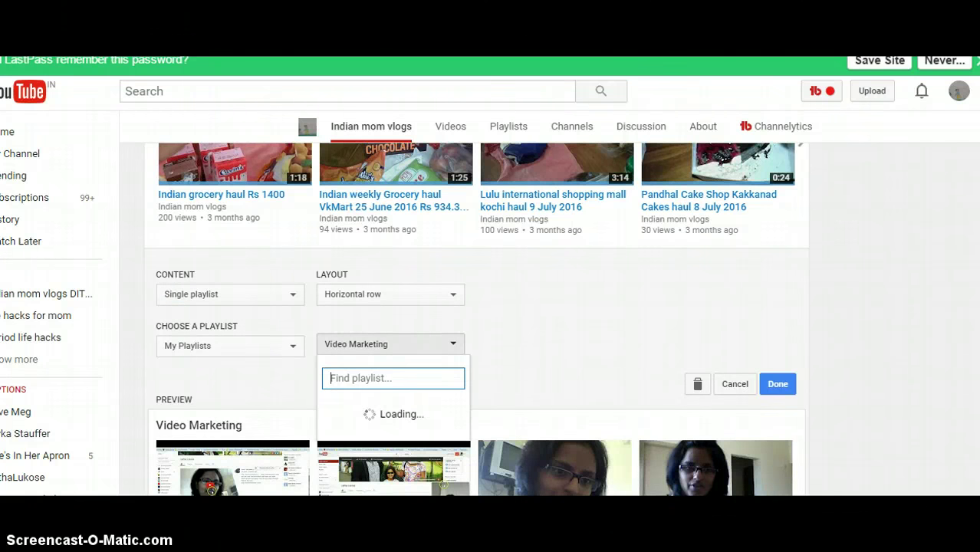
{"action": "scroll", "coordinate": [475, 344], "scroll_direction": "down", "scroll_amount": 1}
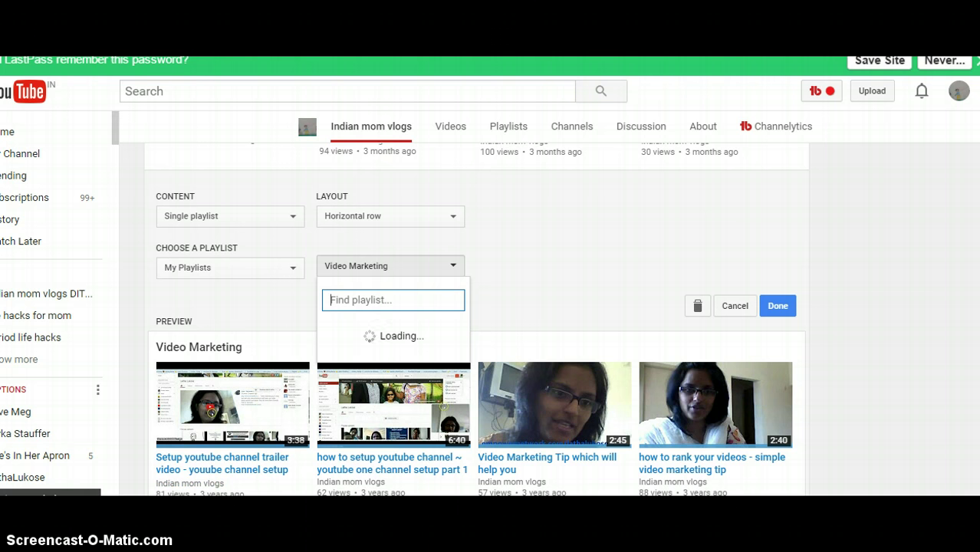
{"action": "key", "text": "ctrl+a"}
{"action": "left_click", "coordinate": [358, 363]}
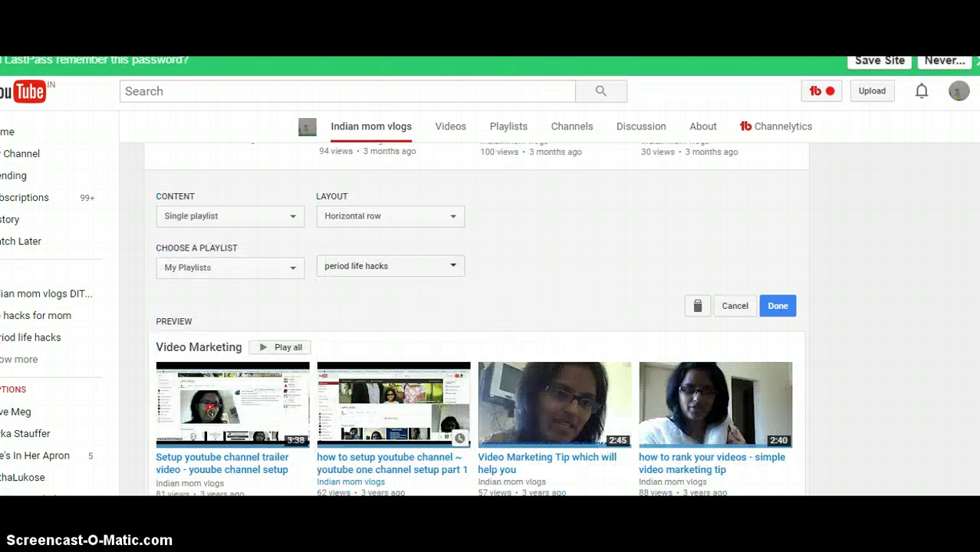
{"action": "scroll", "coordinate": [475, 320], "scroll_direction": "down", "scroll_amount": 2}
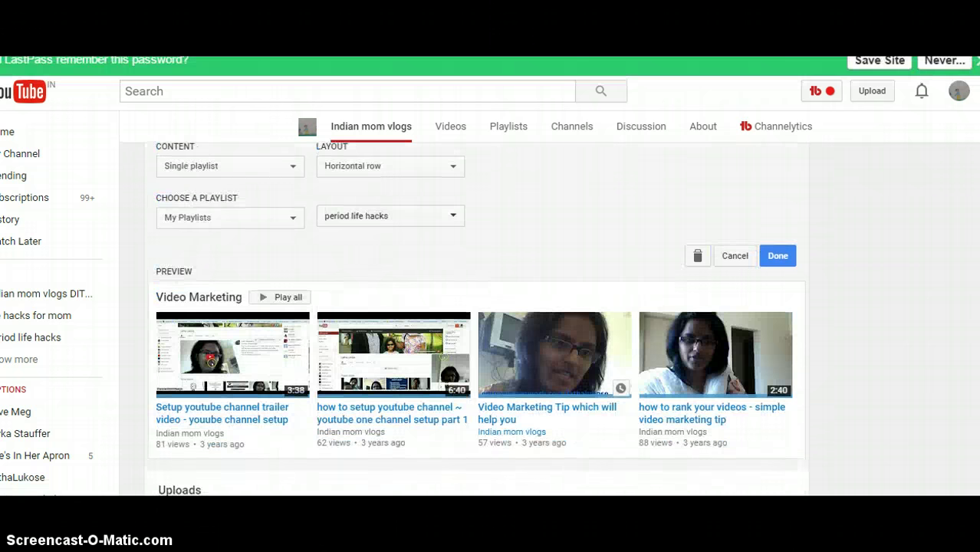
{"action": "scroll", "coordinate": [475, 320], "scroll_direction": "up", "scroll_amount": 1}
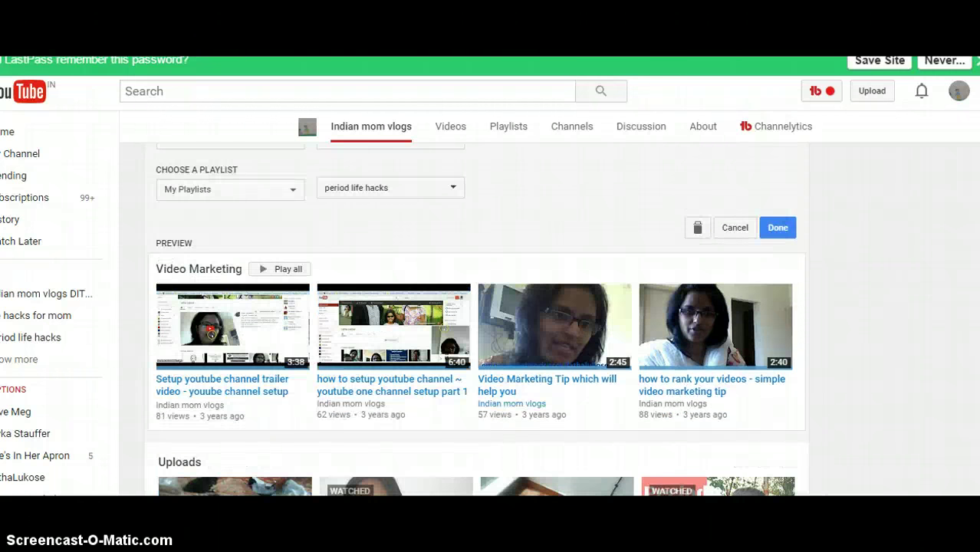
{"action": "scroll", "coordinate": [475, 320], "scroll_direction": "up", "scroll_amount": 1}
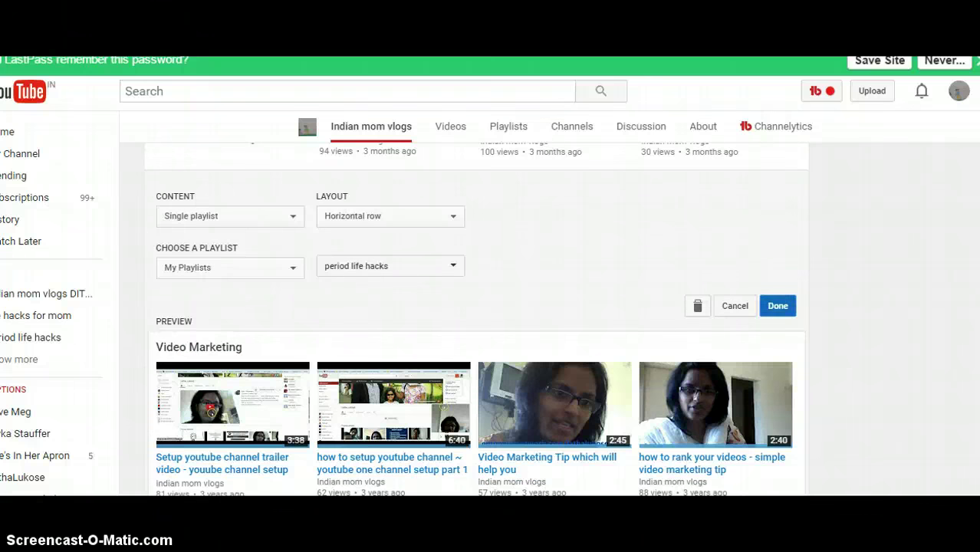
{"action": "left_click", "coordinate": [777, 305]}
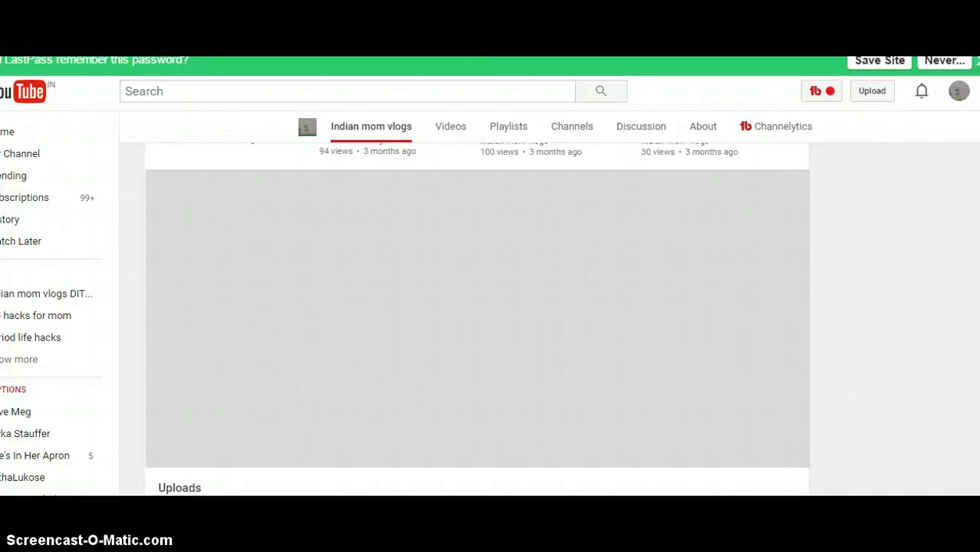
Step: Examine the order of the DITL, life hacks for mom and weekly grocery haul sections above the edited section
{"action": "scroll", "coordinate": [475, 320], "scroll_direction": "up", "scroll_amount": 3}
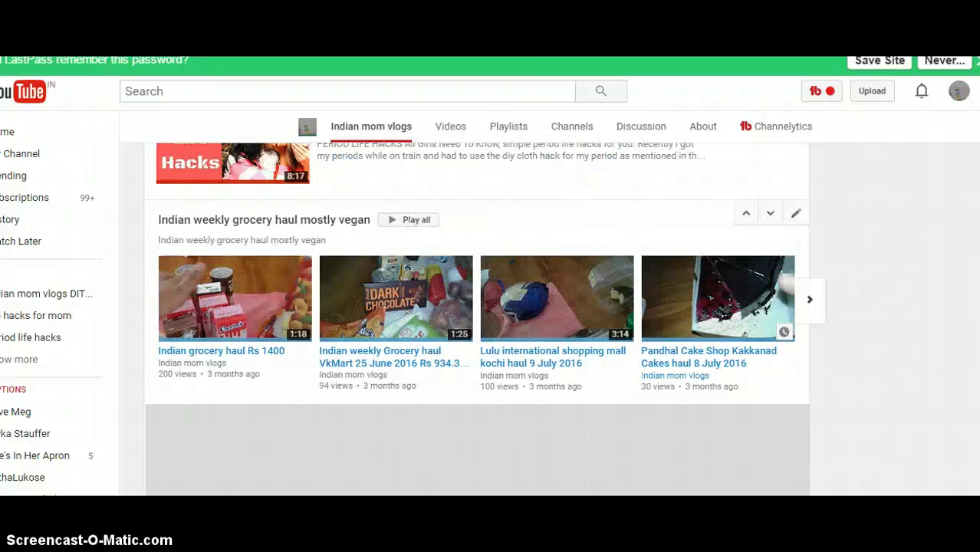
{"action": "scroll", "coordinate": [476, 320], "scroll_direction": "up", "scroll_amount": 2}
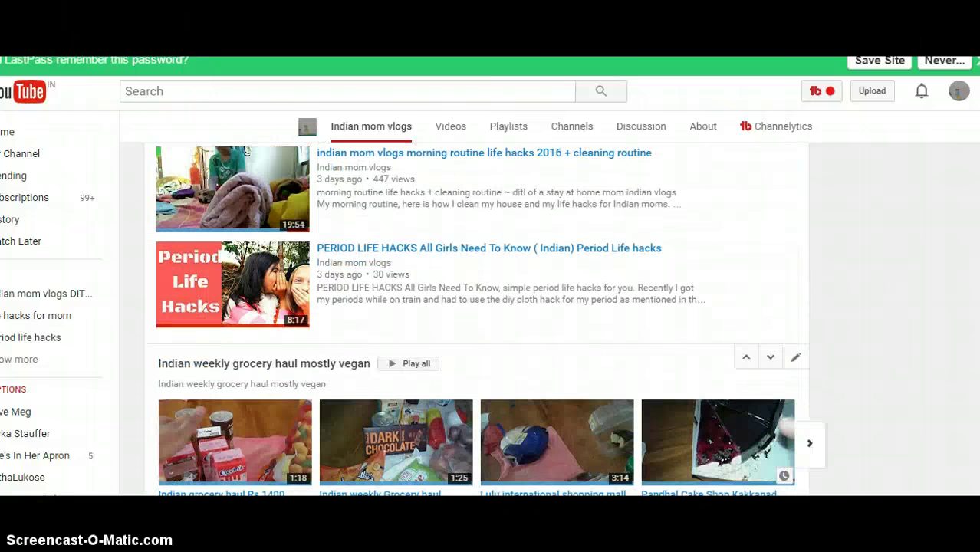
{"action": "scroll", "coordinate": [475, 319], "scroll_direction": "down", "scroll_amount": 2}
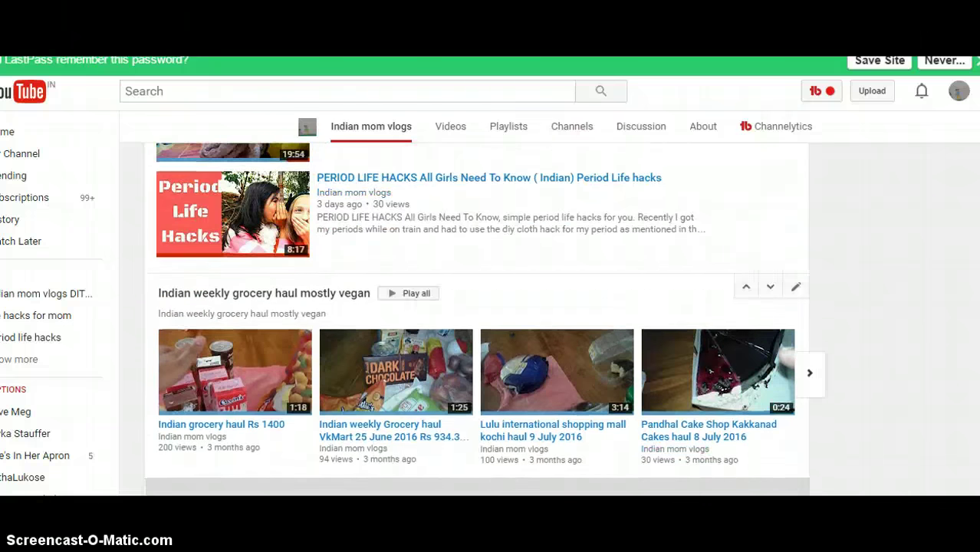
{"action": "scroll", "coordinate": [475, 319], "scroll_direction": "up", "scroll_amount": 4}
{"action": "scroll", "coordinate": [475, 319], "scroll_direction": "up", "scroll_amount": 5}
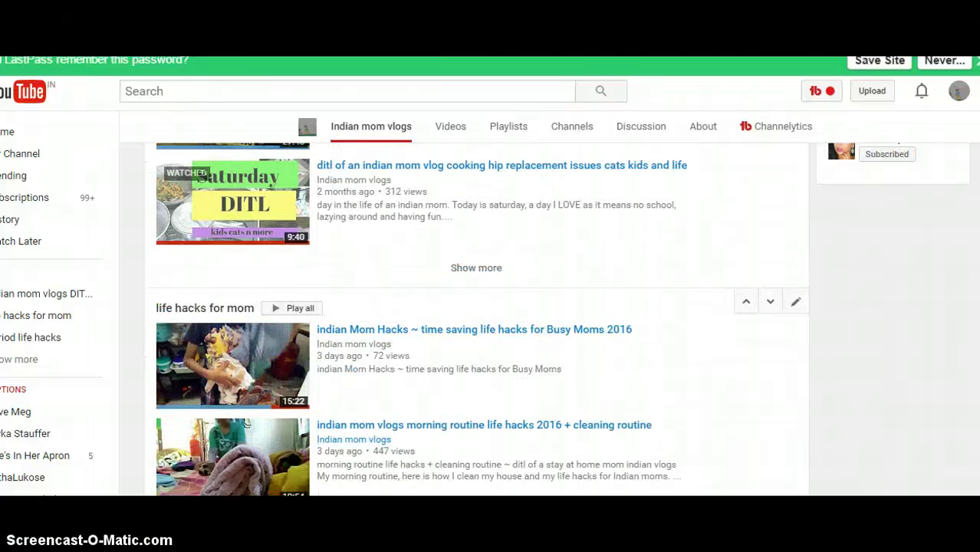
{"action": "scroll", "coordinate": [475, 320], "scroll_direction": "down", "scroll_amount": 1}
{"action": "scroll", "coordinate": [475, 320], "scroll_direction": "down", "scroll_amount": 10}
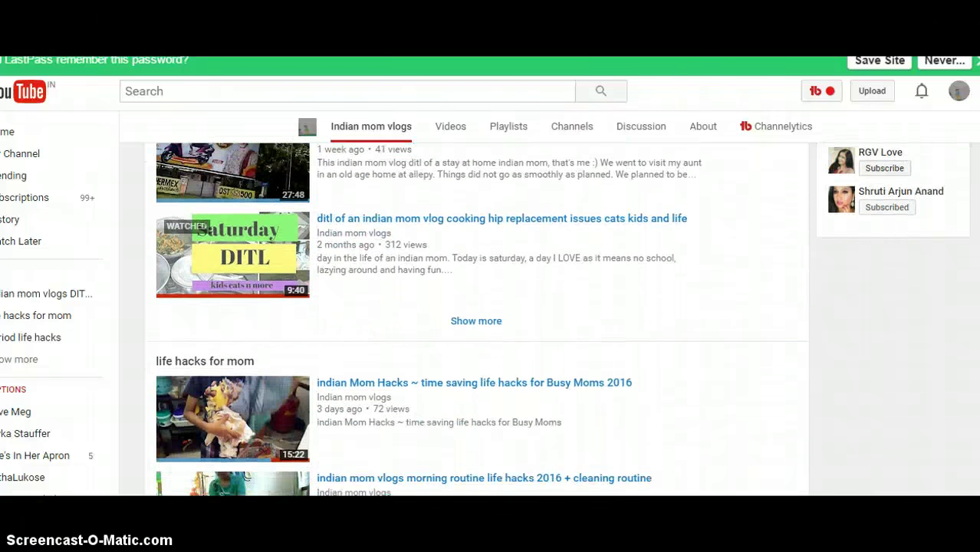
Step: Review the home page sections from the grocery haul down to publishing on kindle and return to the channel header
{"action": "scroll", "coordinate": [475, 320], "scroll_direction": "down", "scroll_amount": 5}
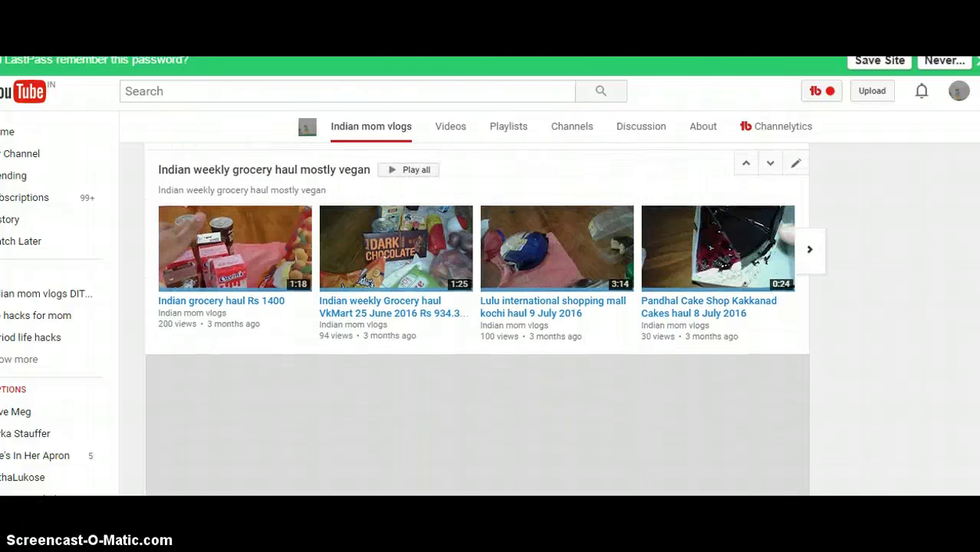
{"action": "scroll", "coordinate": [476, 320], "scroll_direction": "down", "scroll_amount": 1}
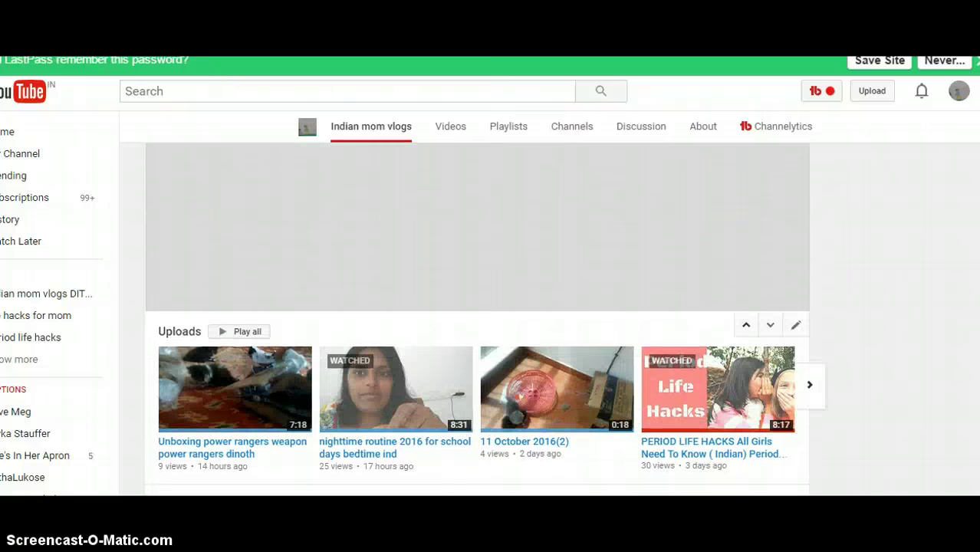
{"action": "scroll", "coordinate": [475, 320], "scroll_direction": "down", "scroll_amount": 5}
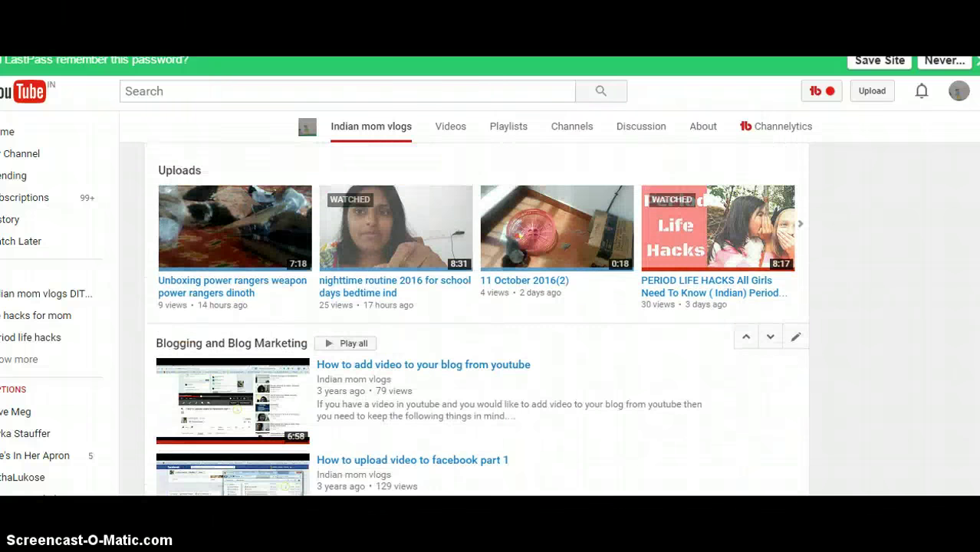
{"action": "scroll", "coordinate": [475, 320], "scroll_direction": "down", "scroll_amount": 5}
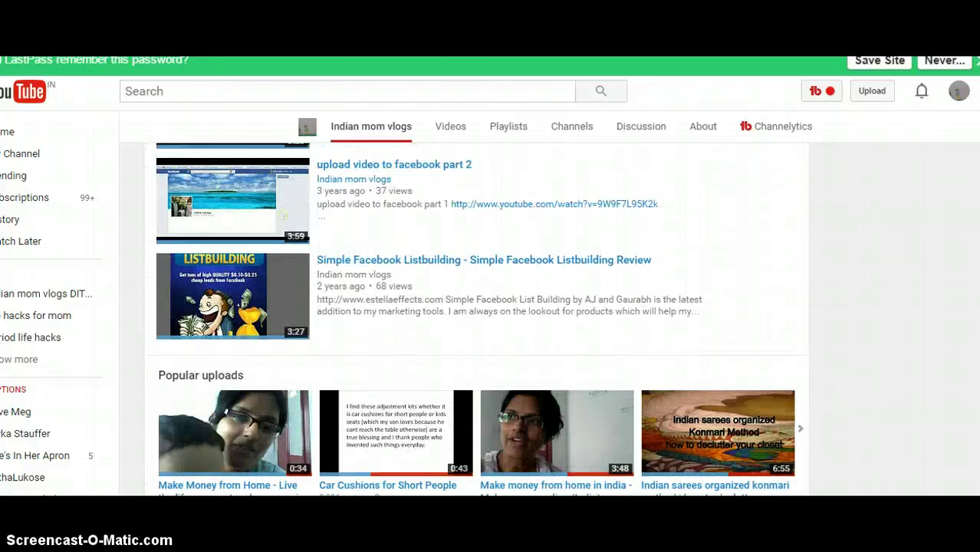
{"action": "scroll", "coordinate": [475, 320], "scroll_direction": "down", "scroll_amount": 5}
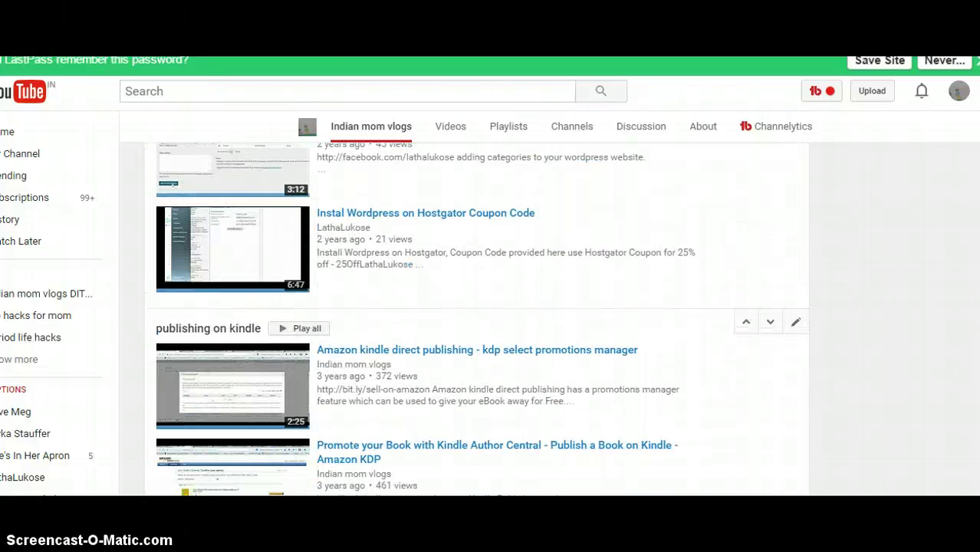
{"action": "scroll", "coordinate": [475, 320], "scroll_direction": "up", "scroll_amount": 15}
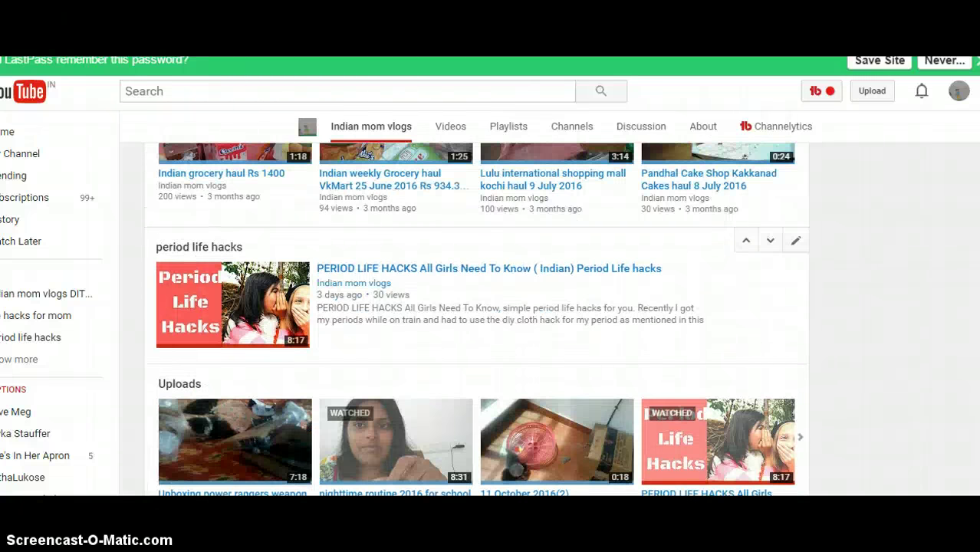
{"action": "scroll", "coordinate": [476, 320], "scroll_direction": "up", "scroll_amount": 10}
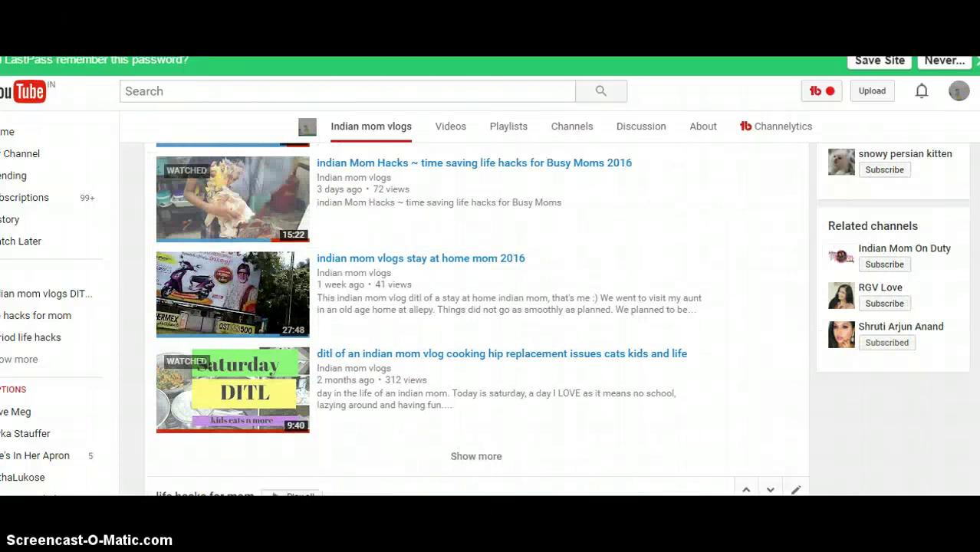
{"action": "scroll", "coordinate": [476, 320], "scroll_direction": "up", "scroll_amount": 5}
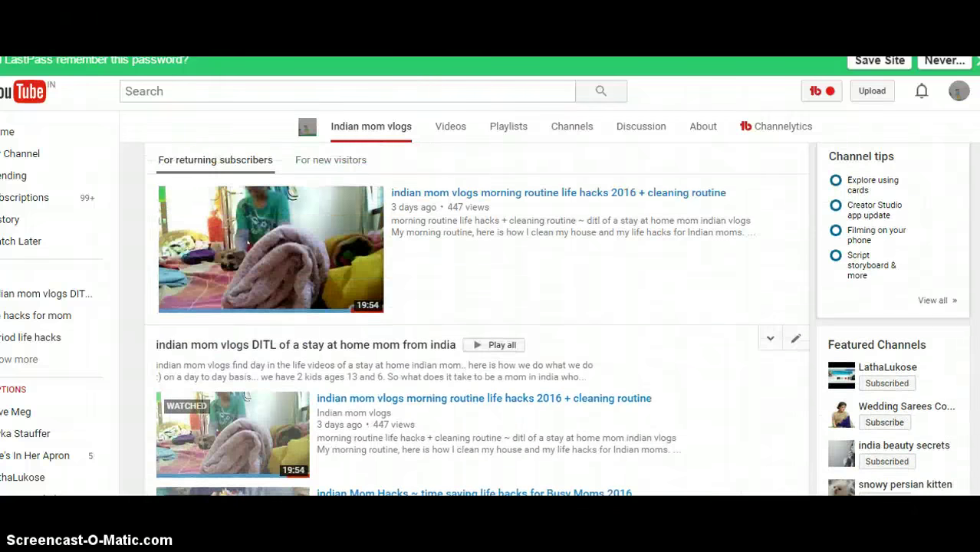
{"action": "scroll", "coordinate": [475, 320], "scroll_direction": "up", "scroll_amount": 3}
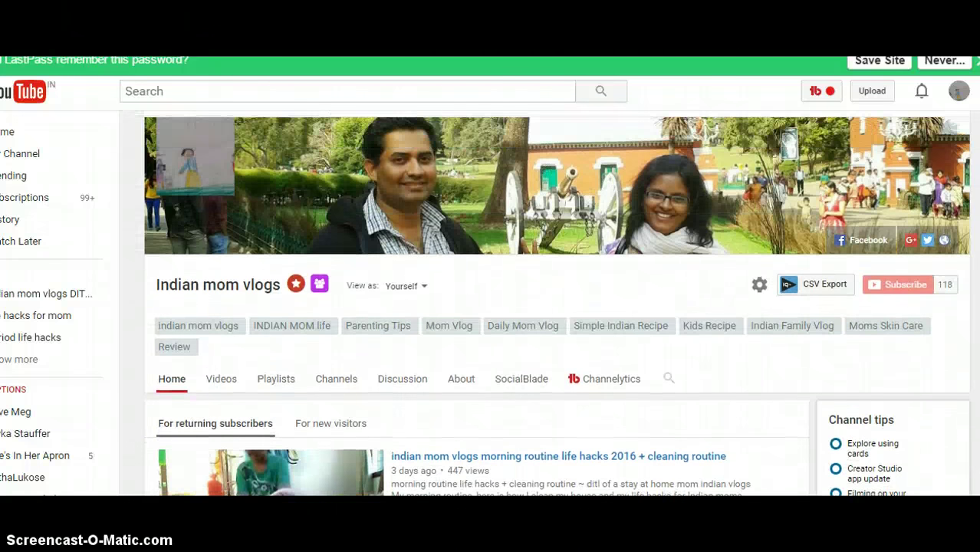